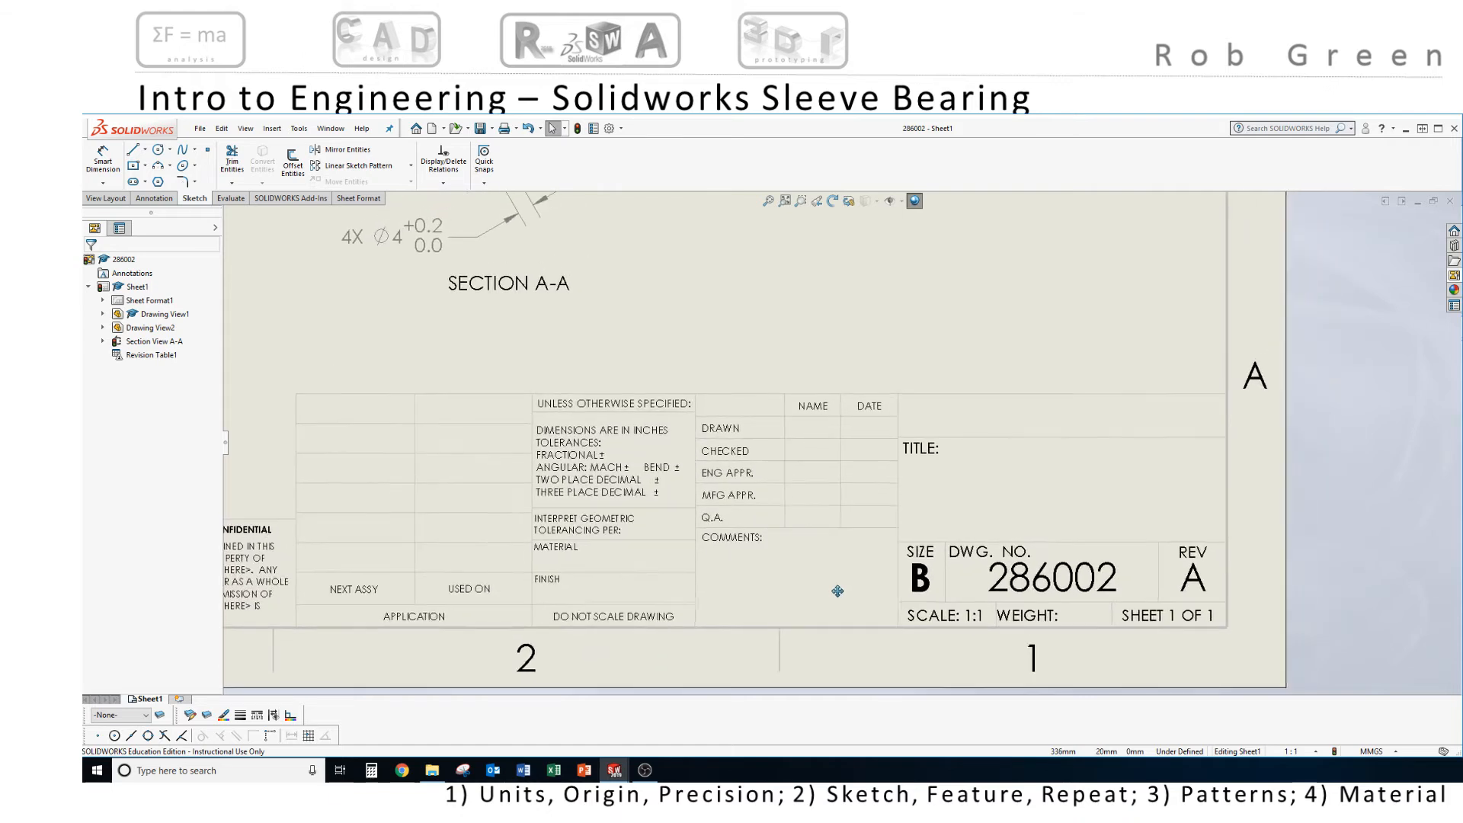
# Add the note "BEARING SLEEVE" under TITLE in the drawing's title block
pyautogui.click(150, 199)
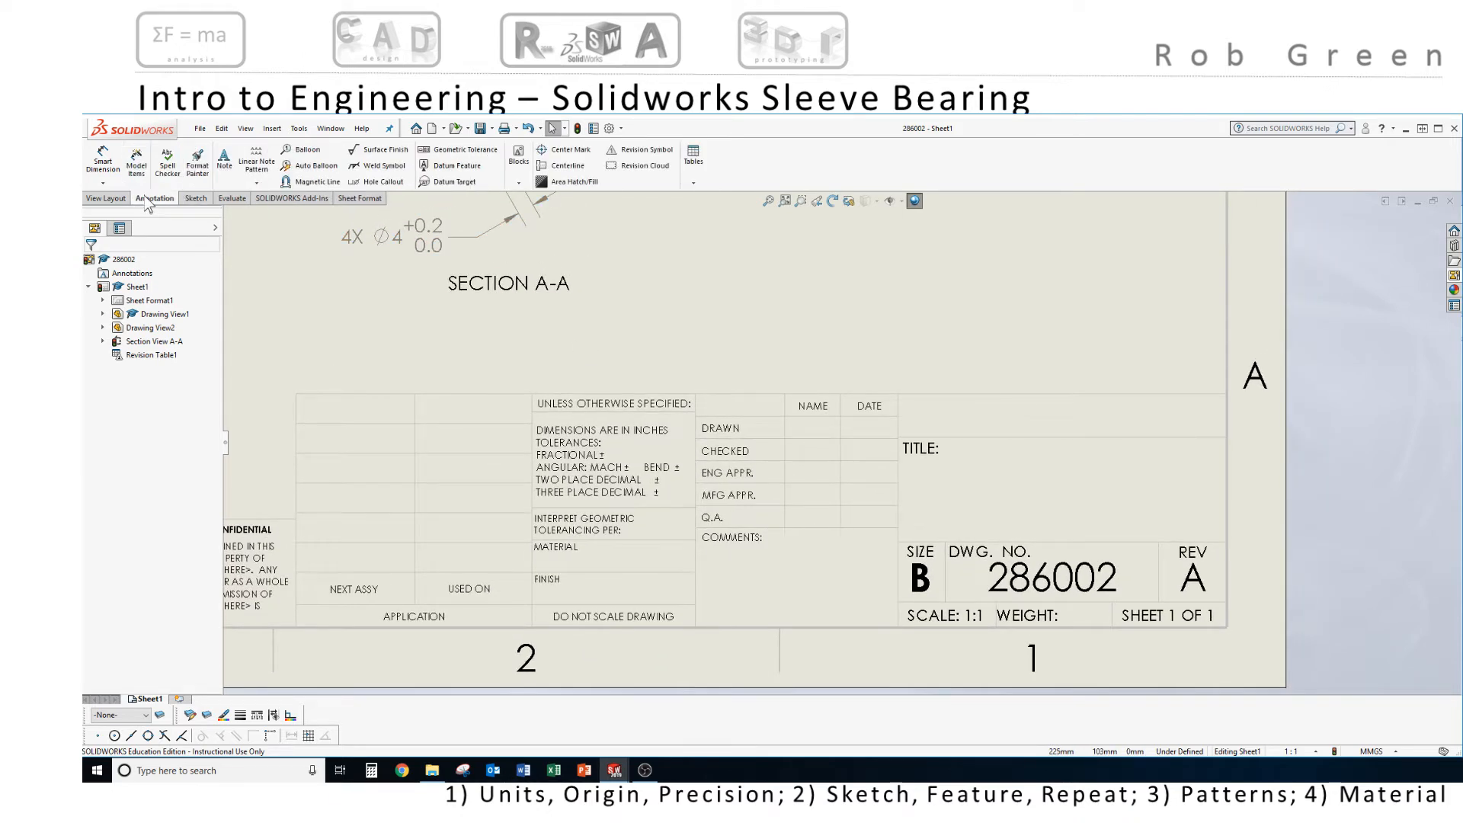
pyautogui.click(224, 162)
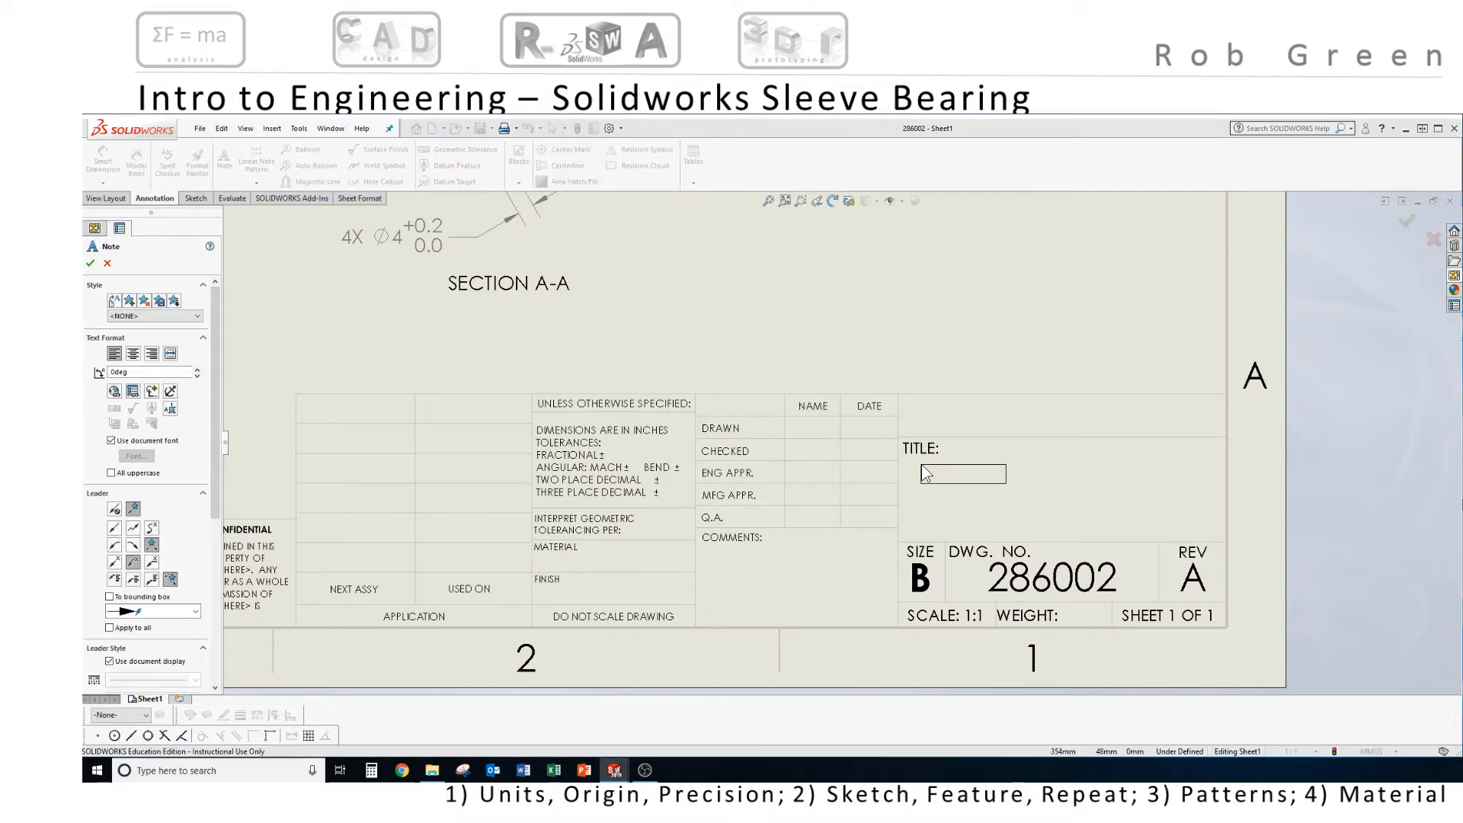
pyautogui.click(922, 464)
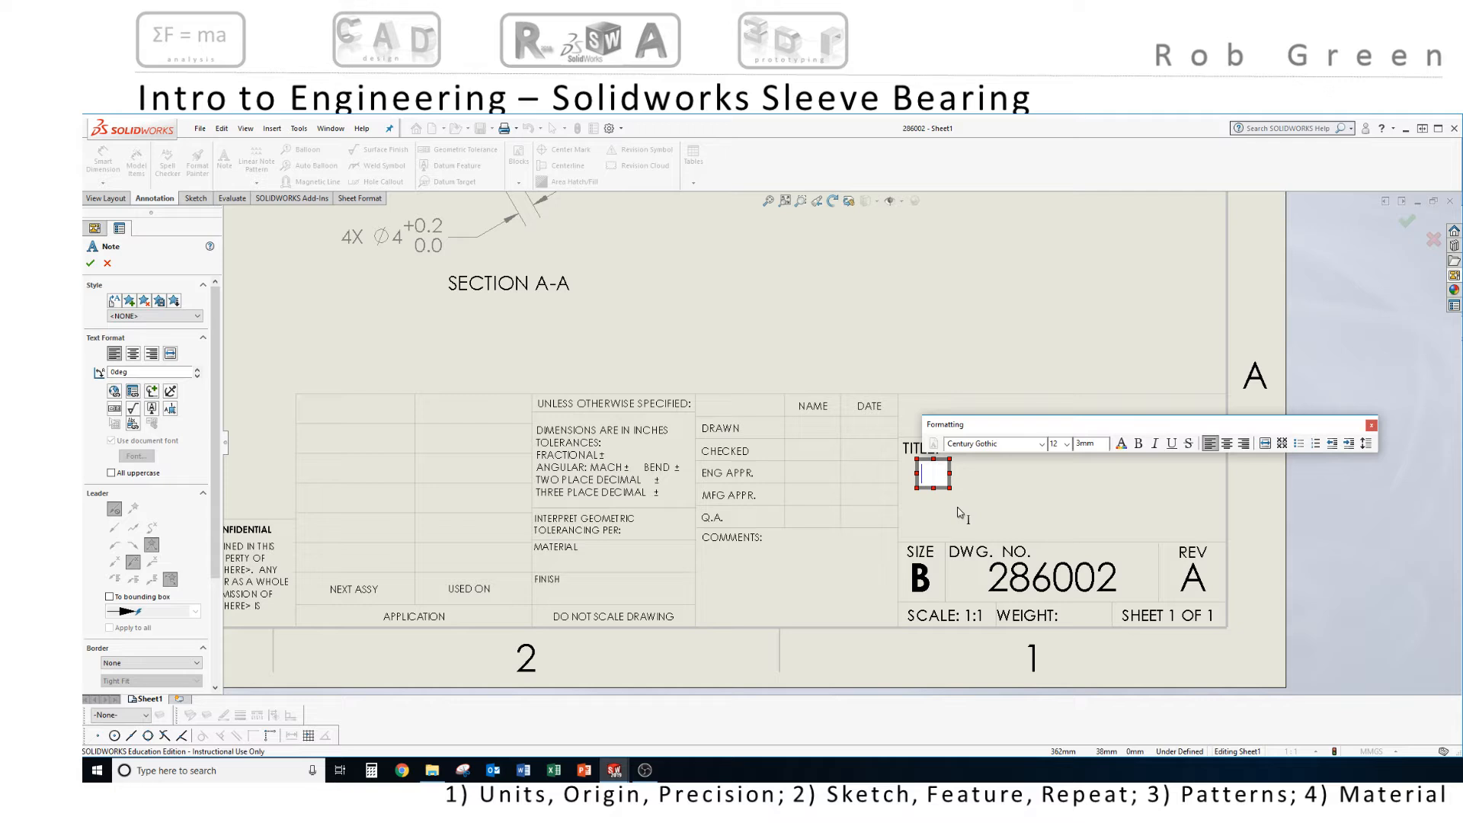
pyautogui.write('BEARING LE')
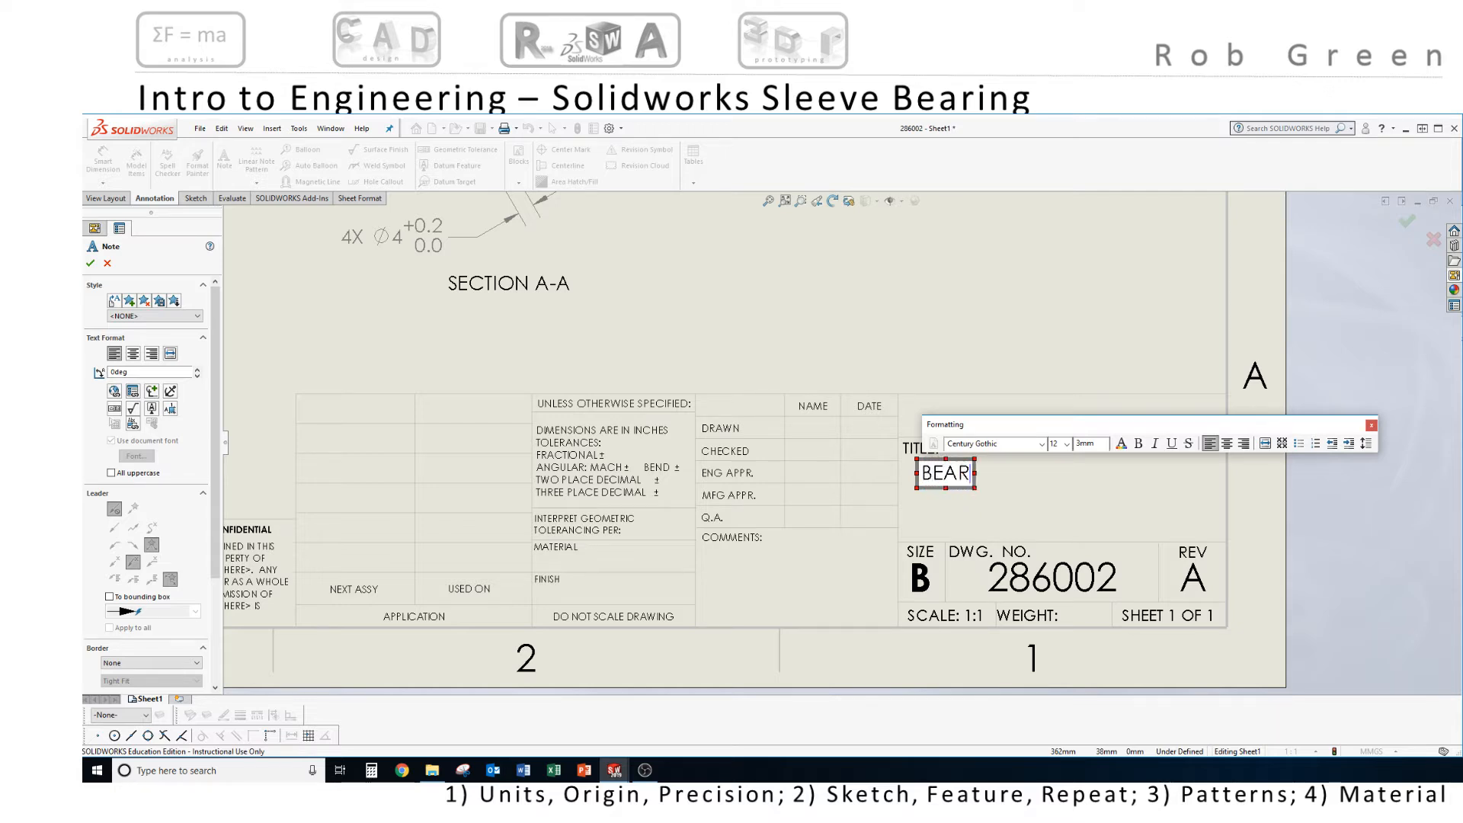
pyautogui.press('BackSpace')
pyautogui.press('BackSpace')
pyautogui.write('SLEEVE')
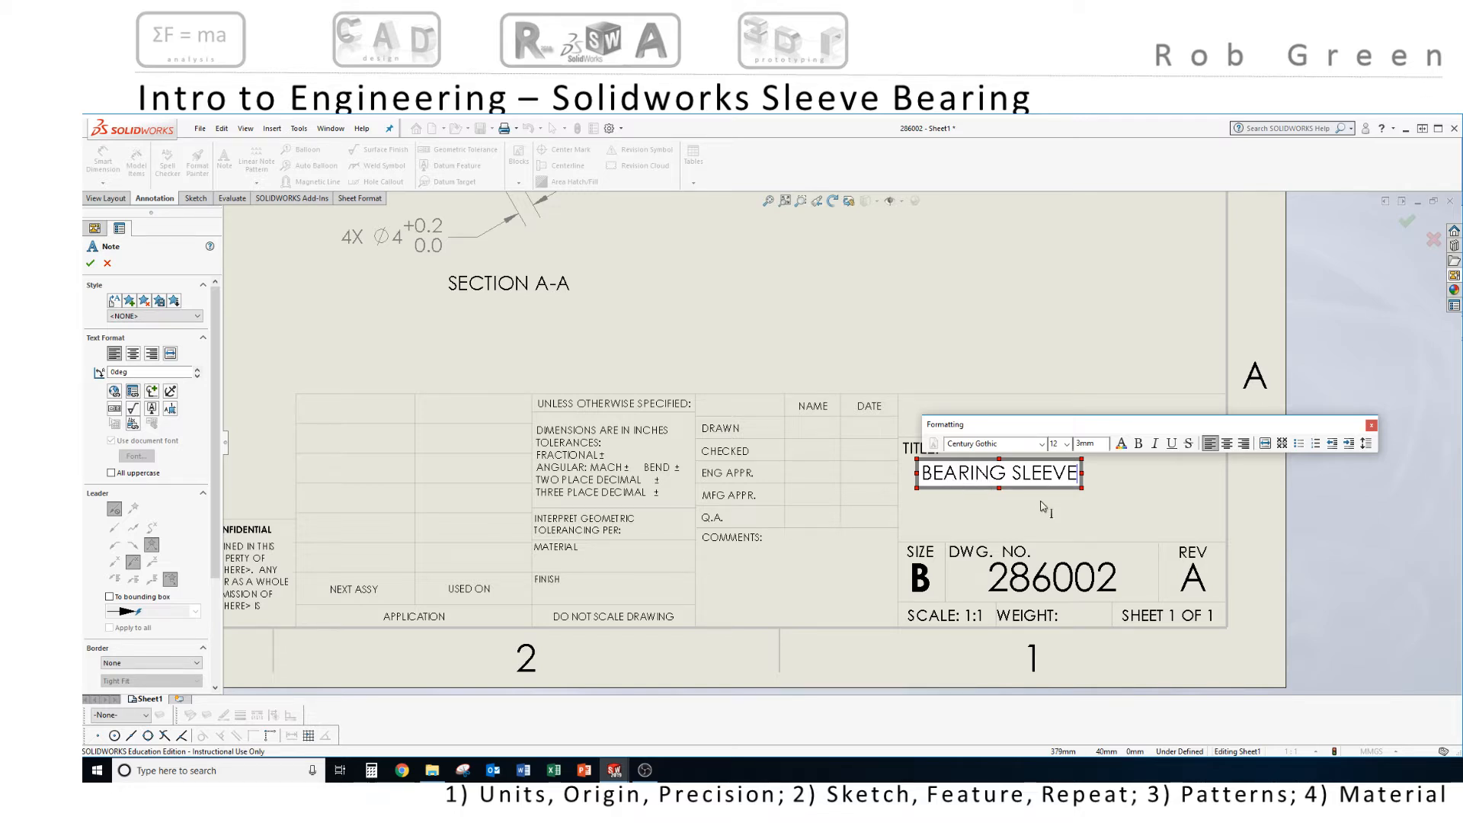
# Try to set the title note's text height to 5 mm and finish the note
pyautogui.doubleClick(1086, 444)
pyautogui.write('5mm')
pyautogui.press('Return')
pyautogui.click(1114, 467)
pyautogui.press('Escape')
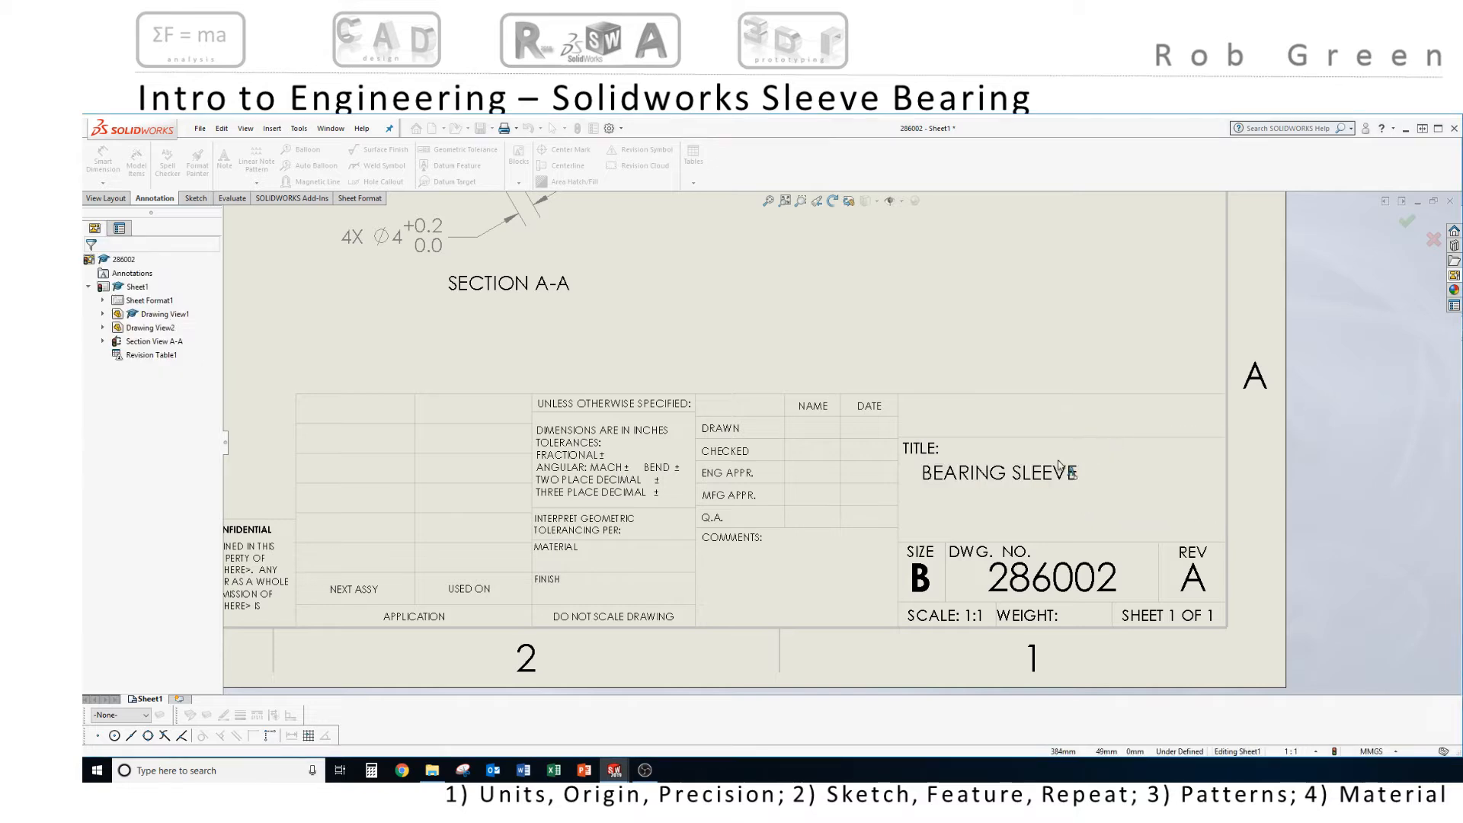
# Set the font size of the BEARING SLEEVE note to 16
pyautogui.click(1052, 475)
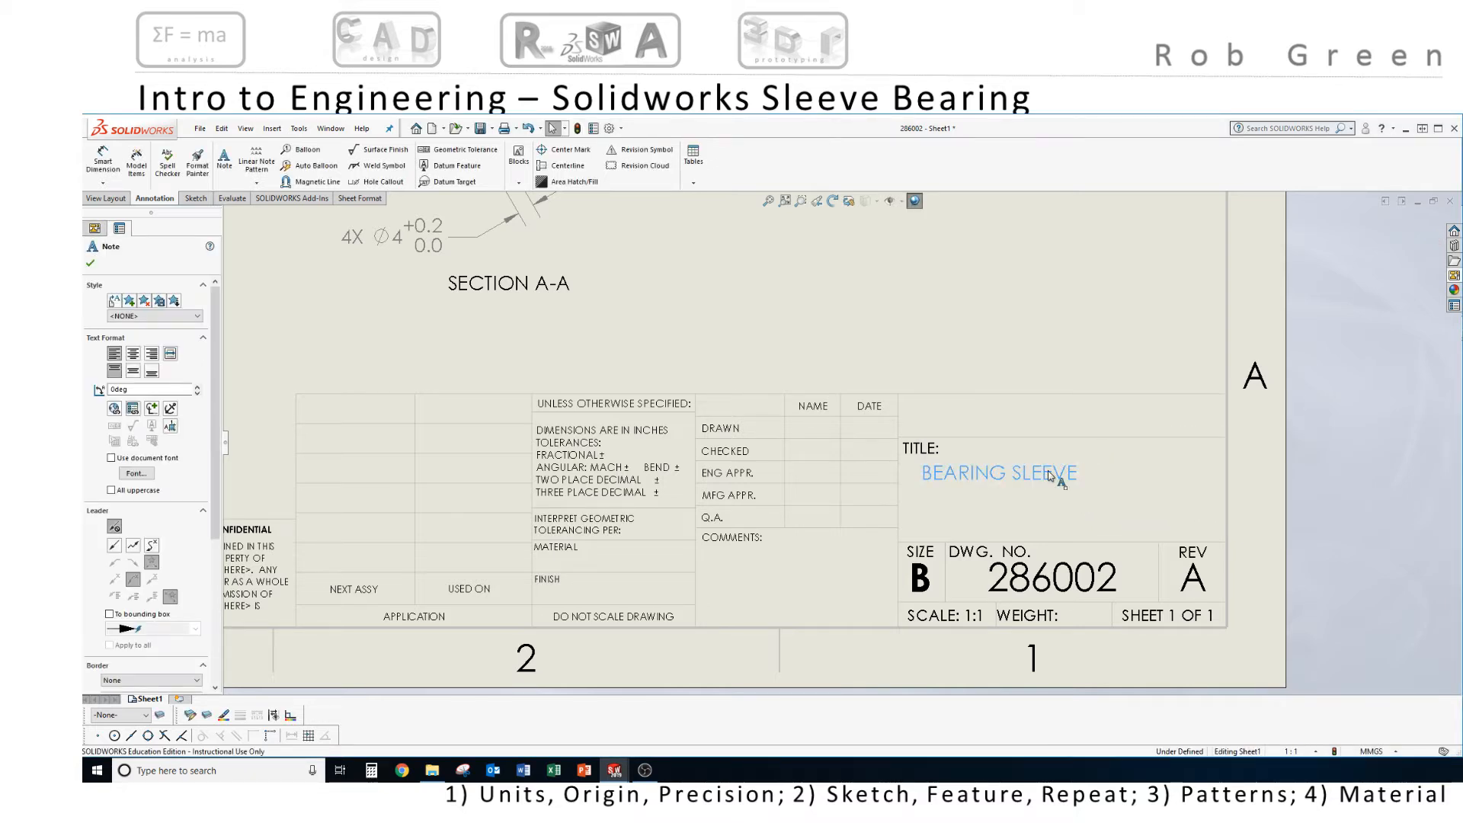
pyautogui.doubleClick(1051, 474)
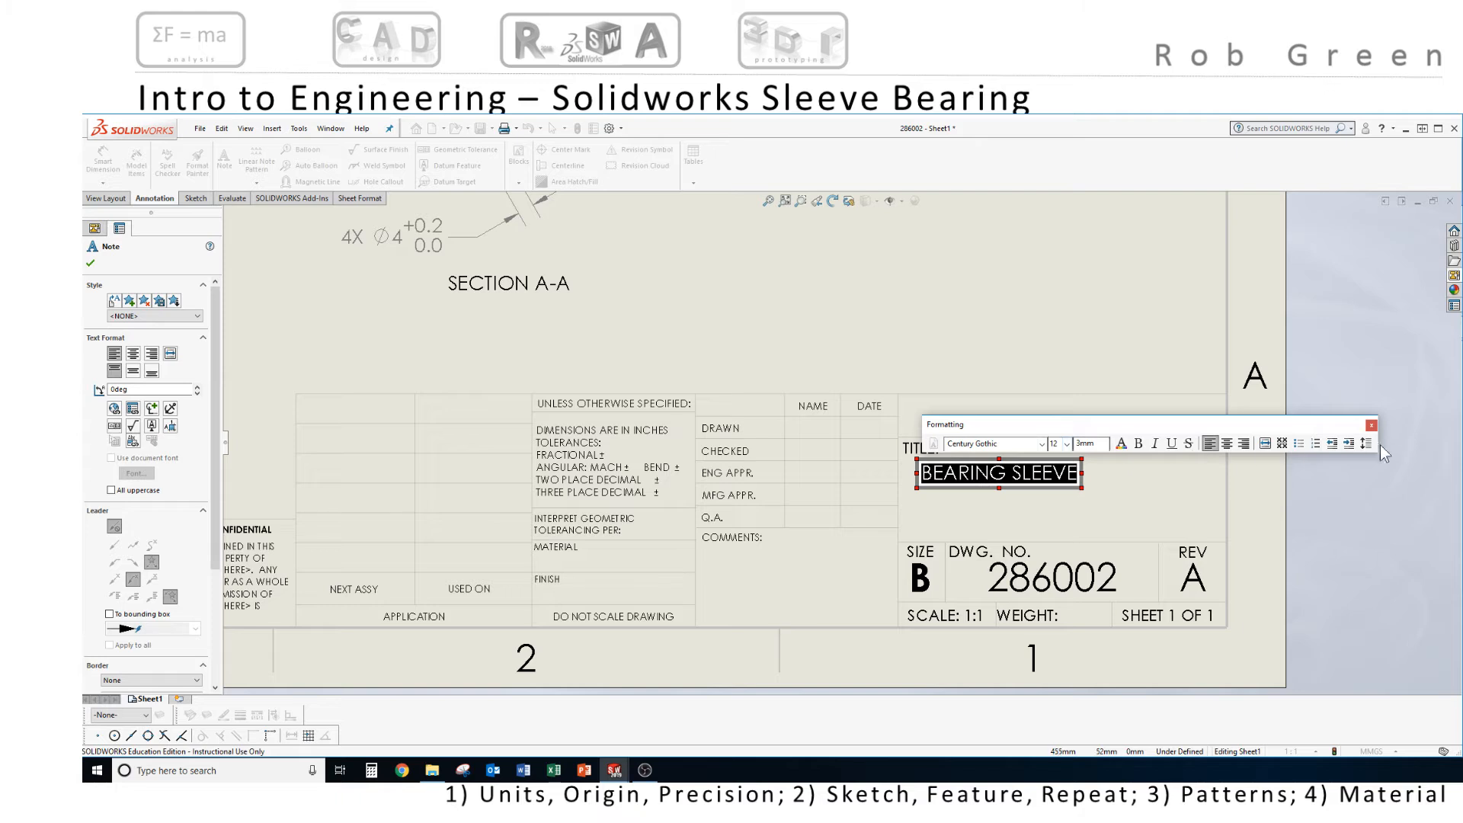
pyautogui.click(1067, 443)
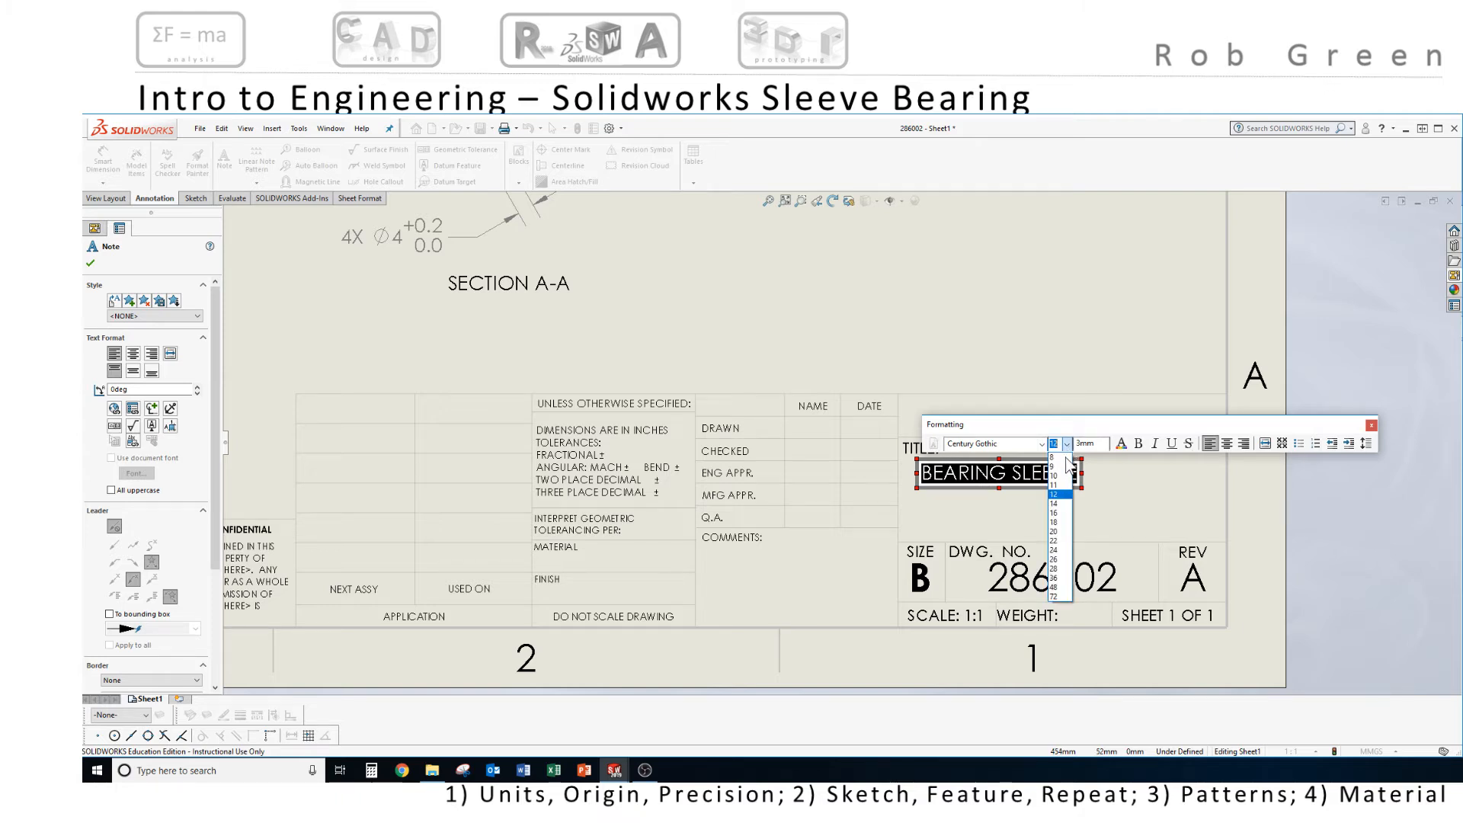
pyautogui.click(1059, 513)
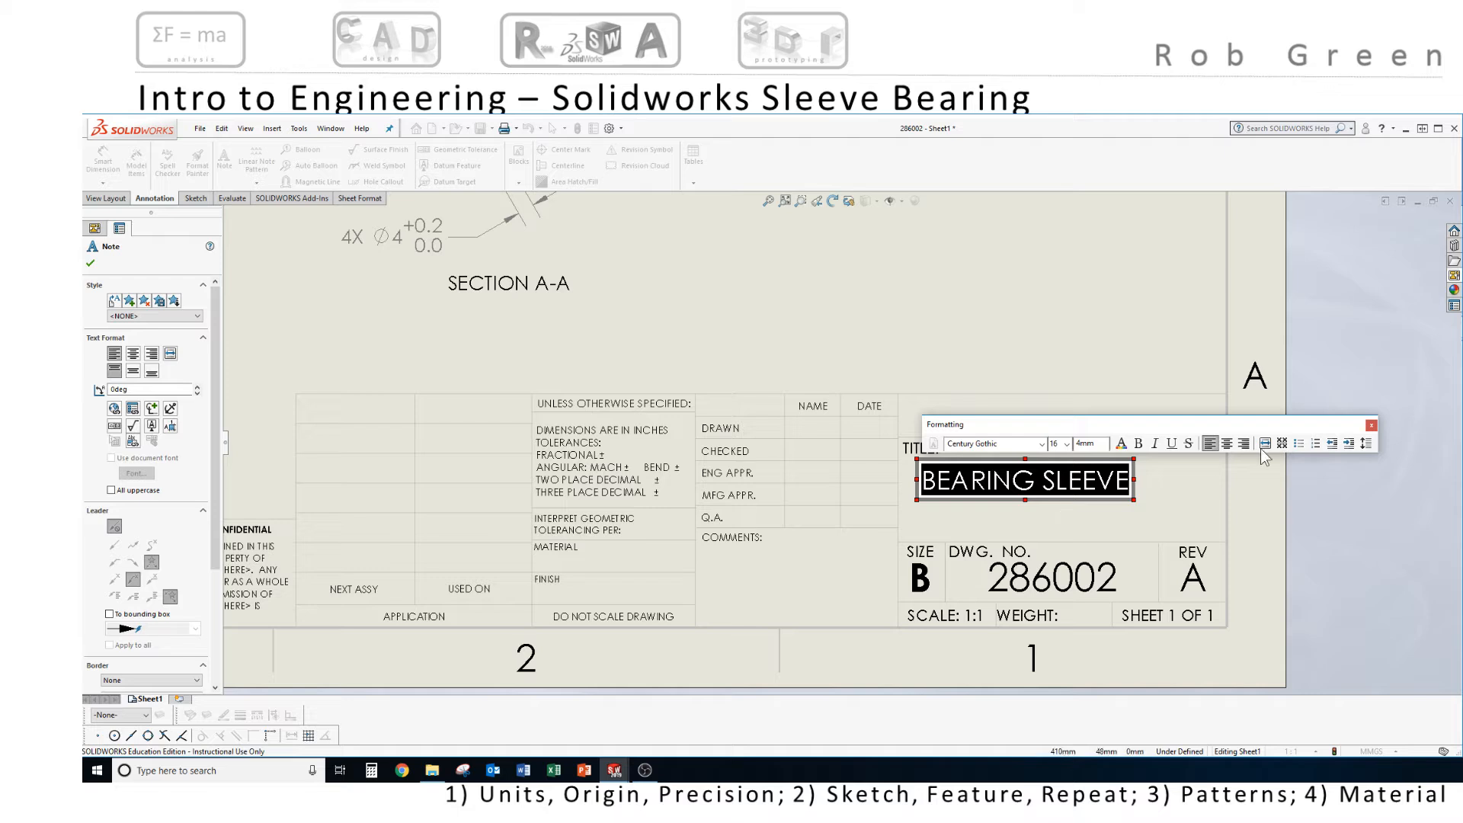
pyautogui.click(1371, 424)
pyautogui.click(1172, 500)
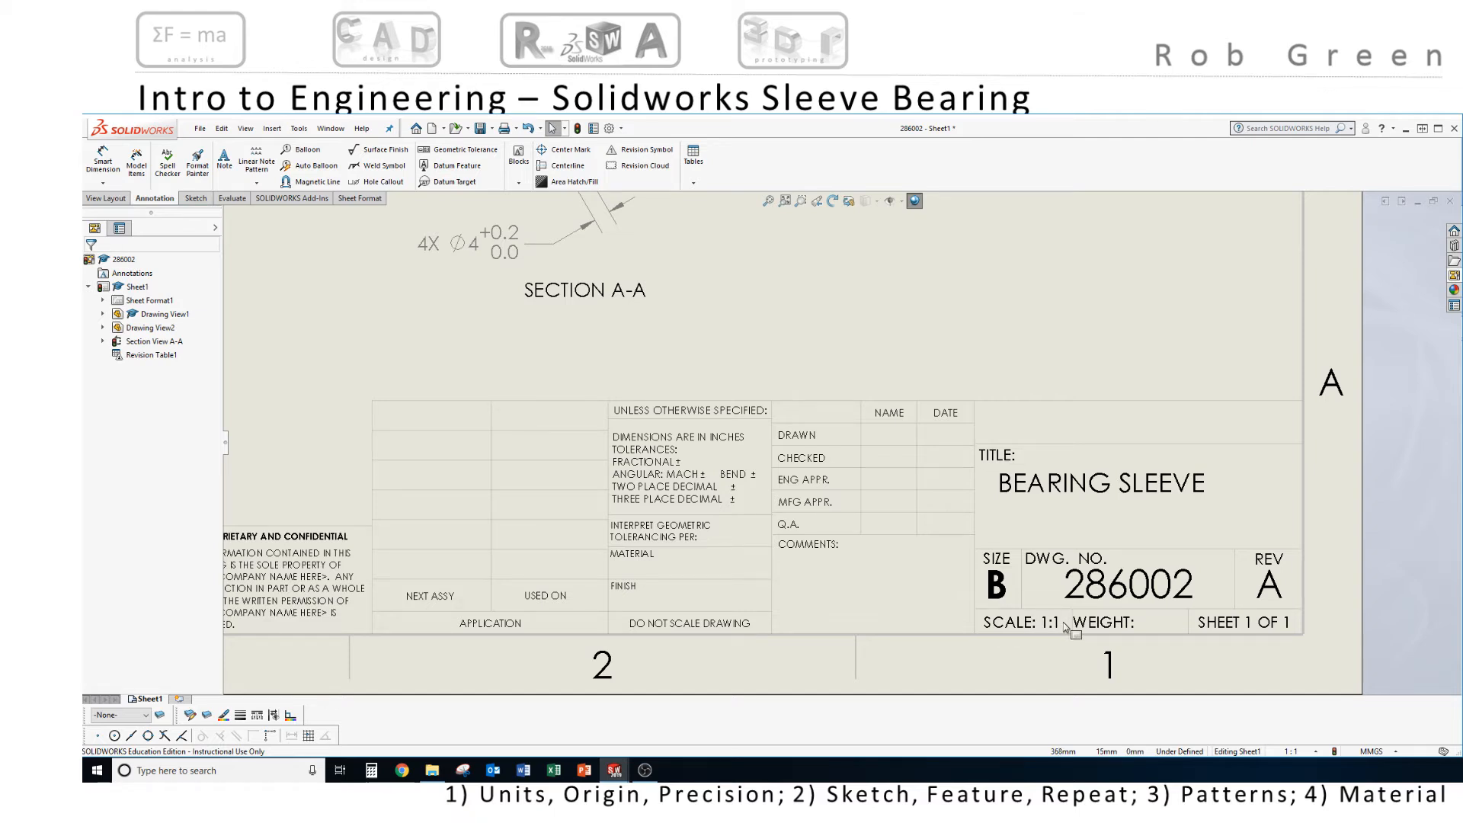
# Examine the title block's scale, weight and revision fields, the revision table and the drawing views
pyautogui.scroll(3, 1066, 627)
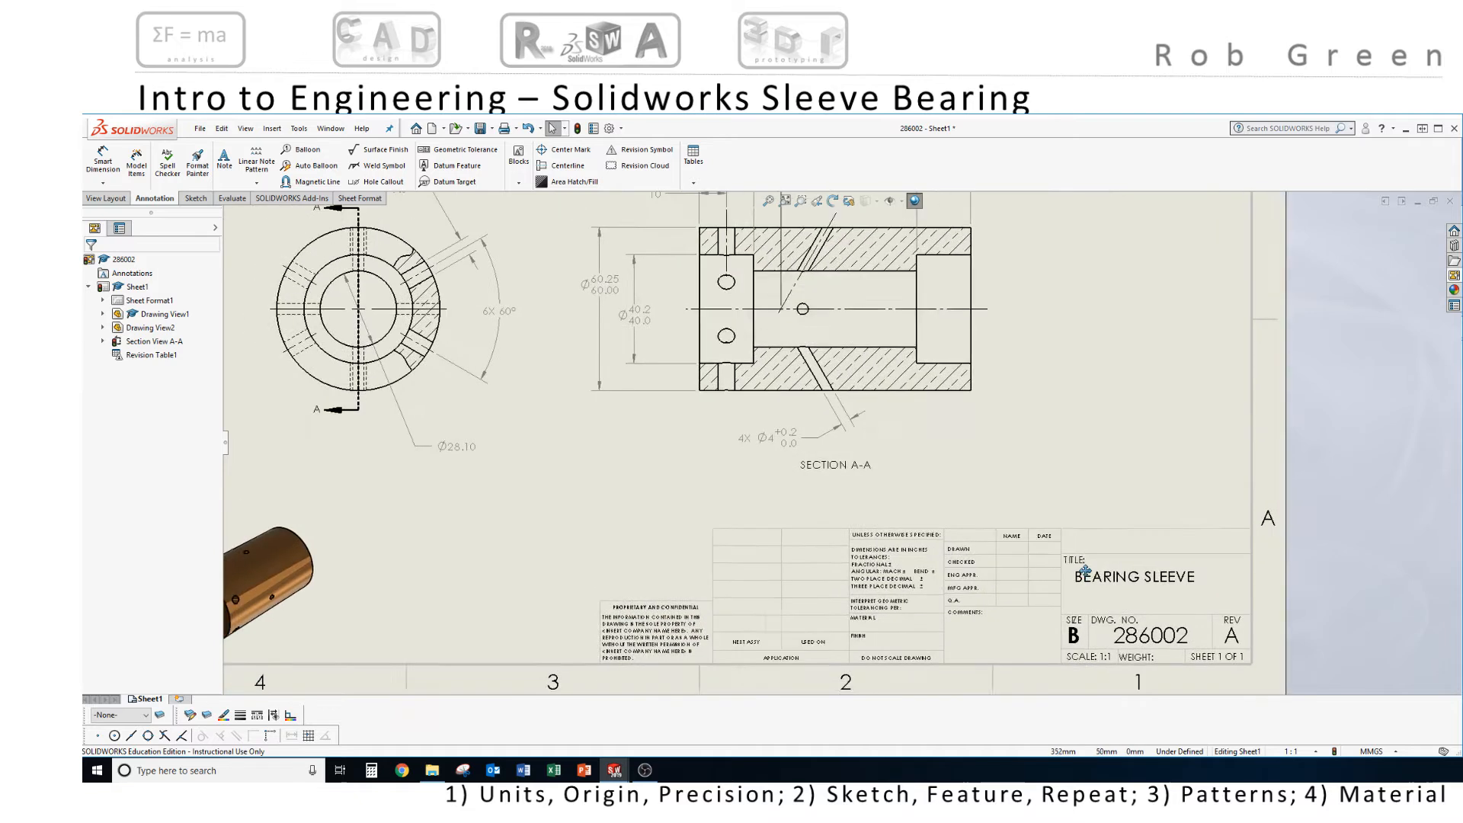
pyautogui.keyDown('ctrl'); pyautogui.moveTo(1082, 568); pyautogui.dragTo(1108, 582, button='middle'); pyautogui.keyUp('ctrl')
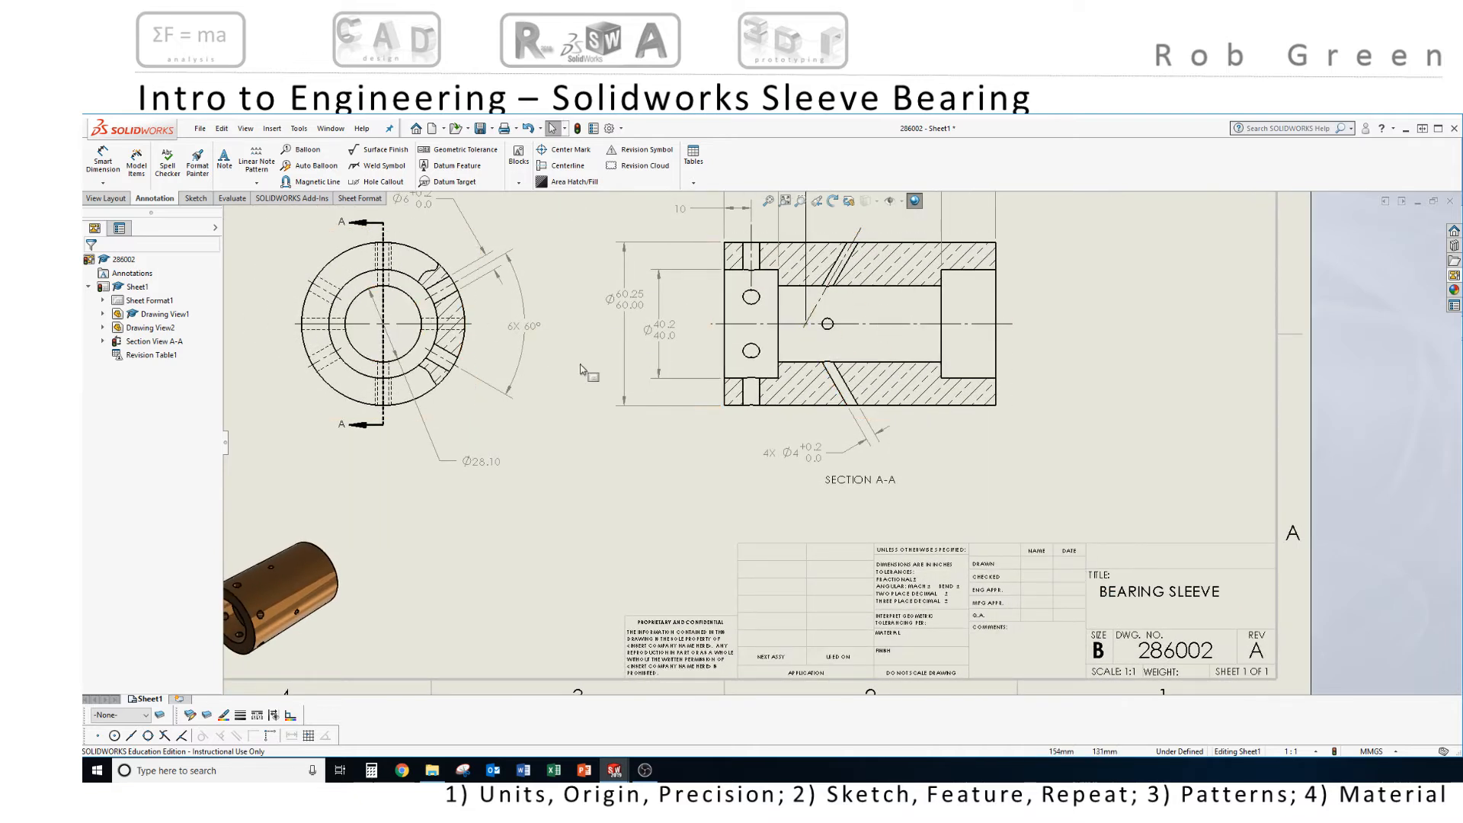
pyautogui.moveTo(968, 550); pyautogui.dragTo(833, 420, button='middle')
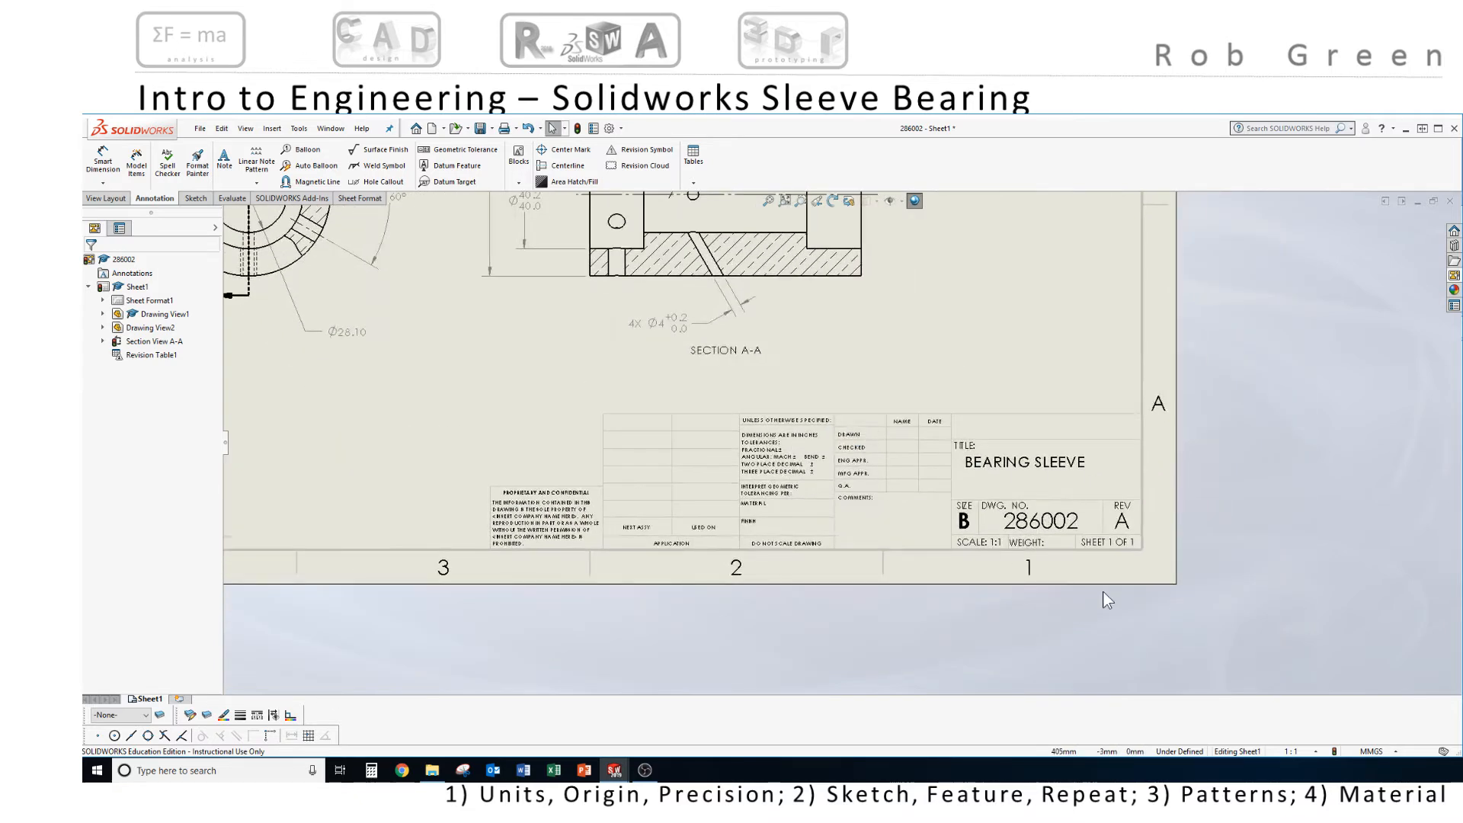
pyautogui.scroll(-2, 1108, 599)
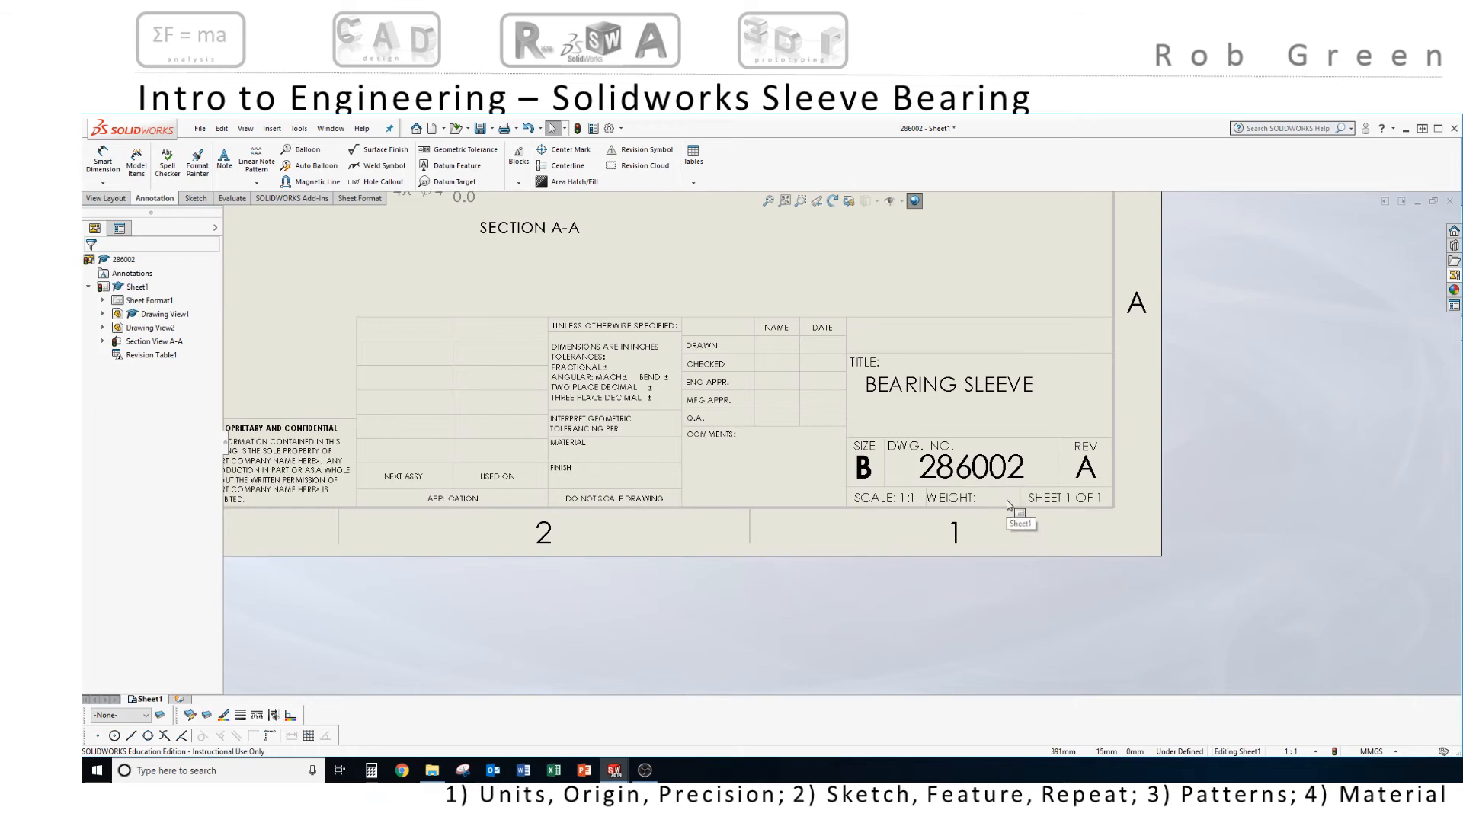
pyautogui.moveTo(1008, 505); pyautogui.dragTo(1042, 558, button='middle')
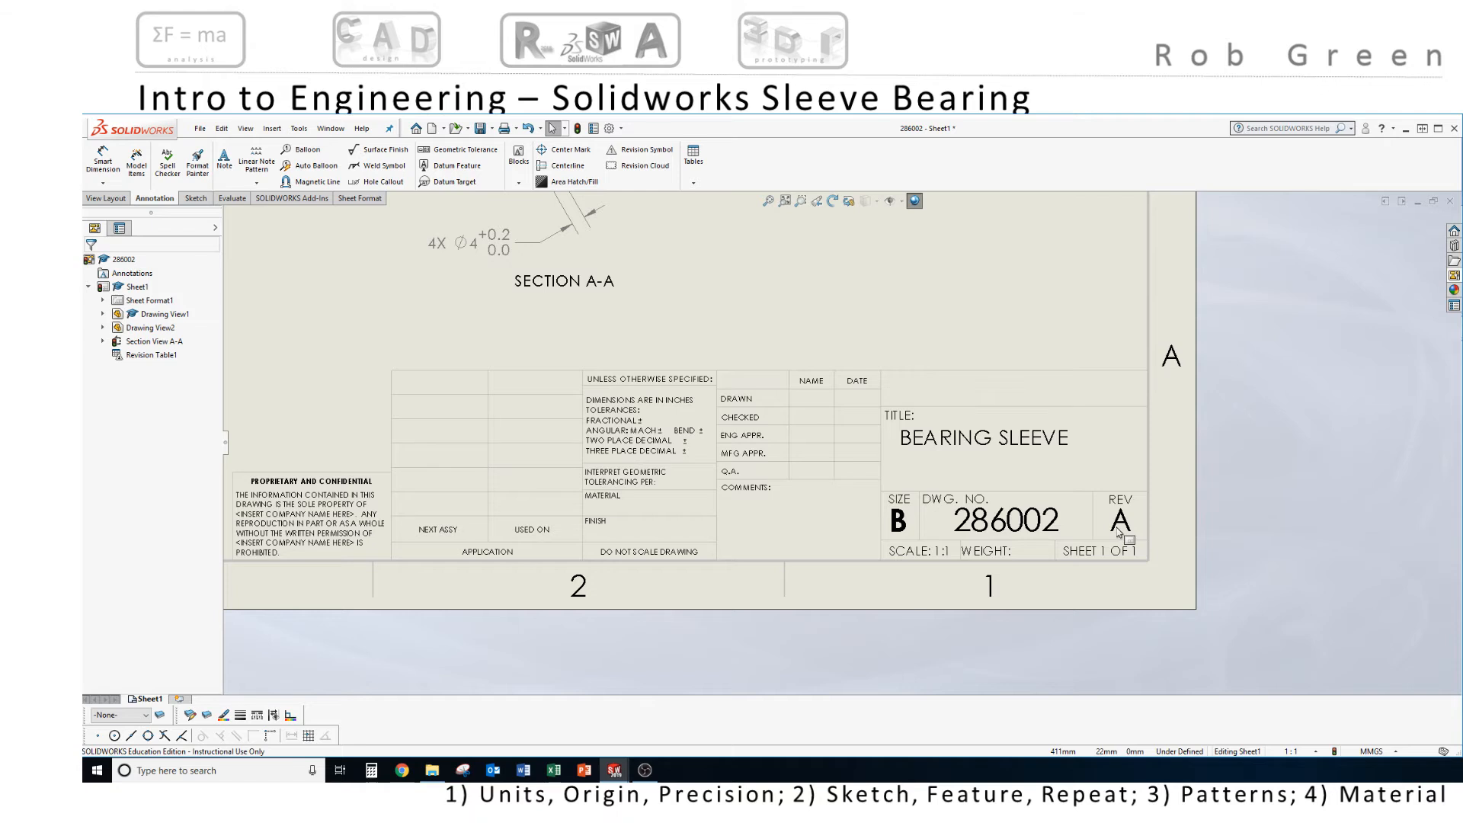
pyautogui.scroll(3, 1117, 530)
pyautogui.moveTo(1038, 408); pyautogui.dragTo(1183, 693, button='middle')
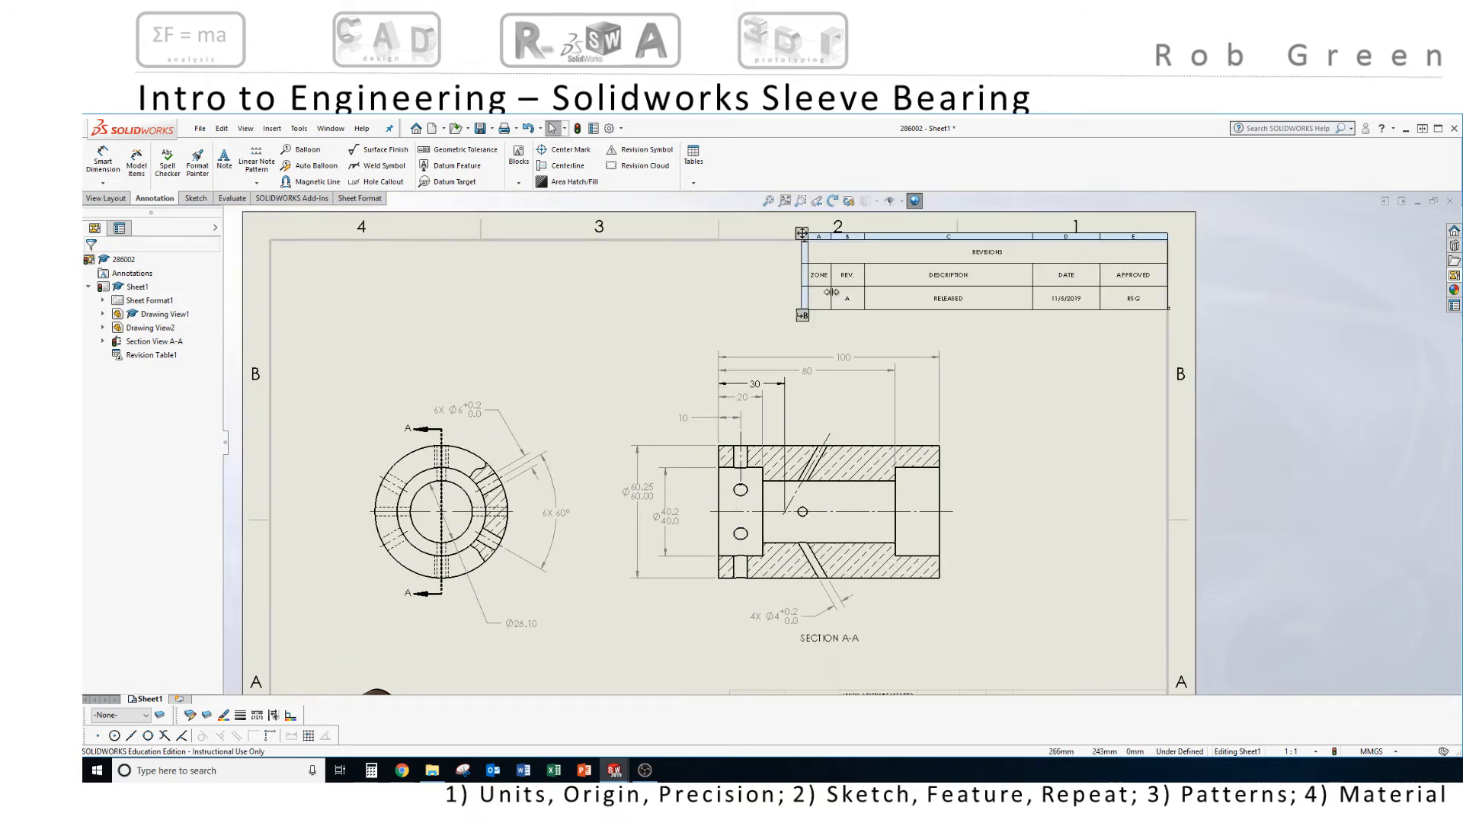
pyautogui.moveTo(987, 548); pyautogui.dragTo(1000, 347, button='middle')
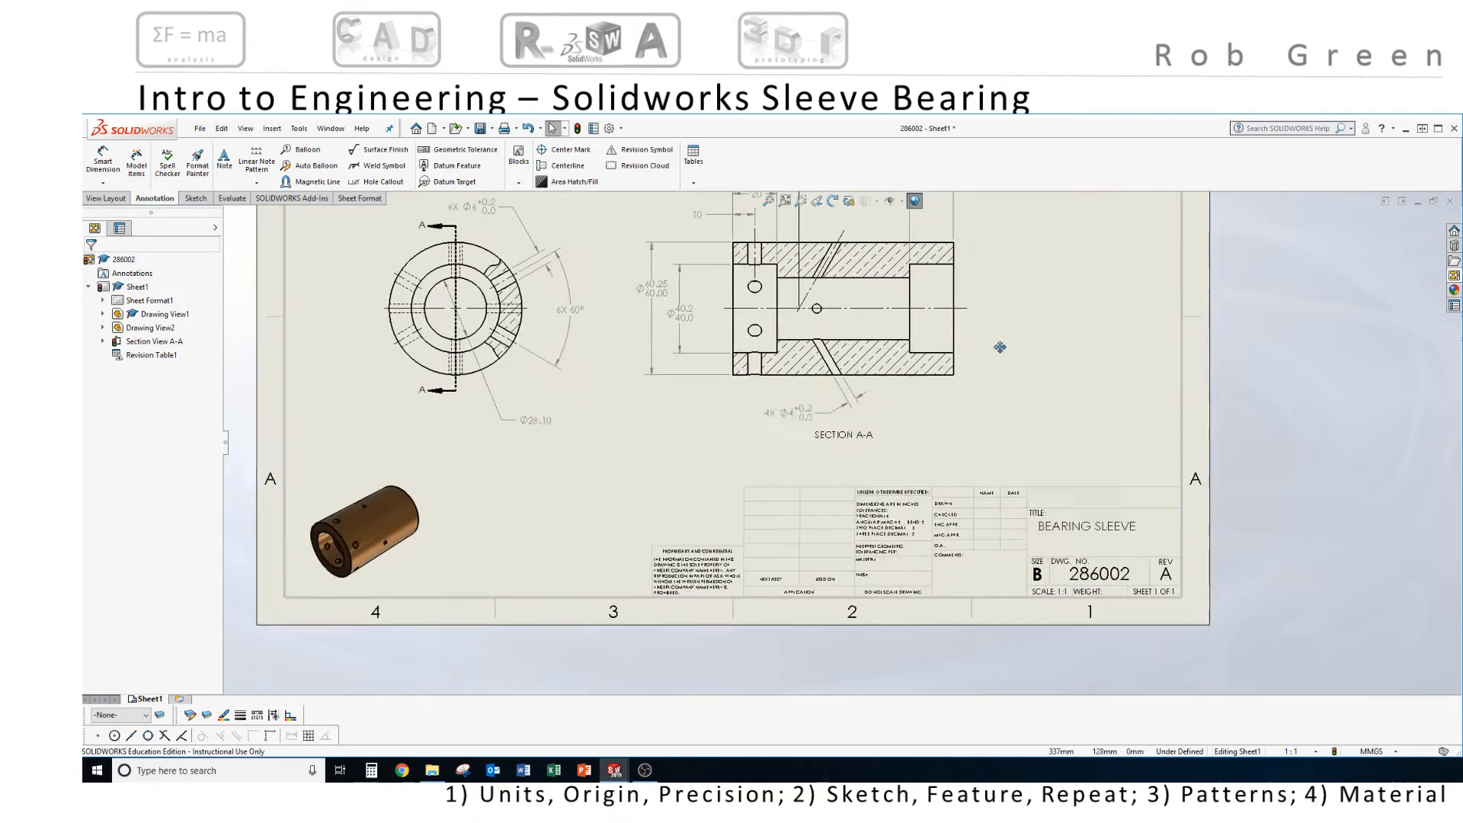
pyautogui.scroll(-3, 1038, 558)
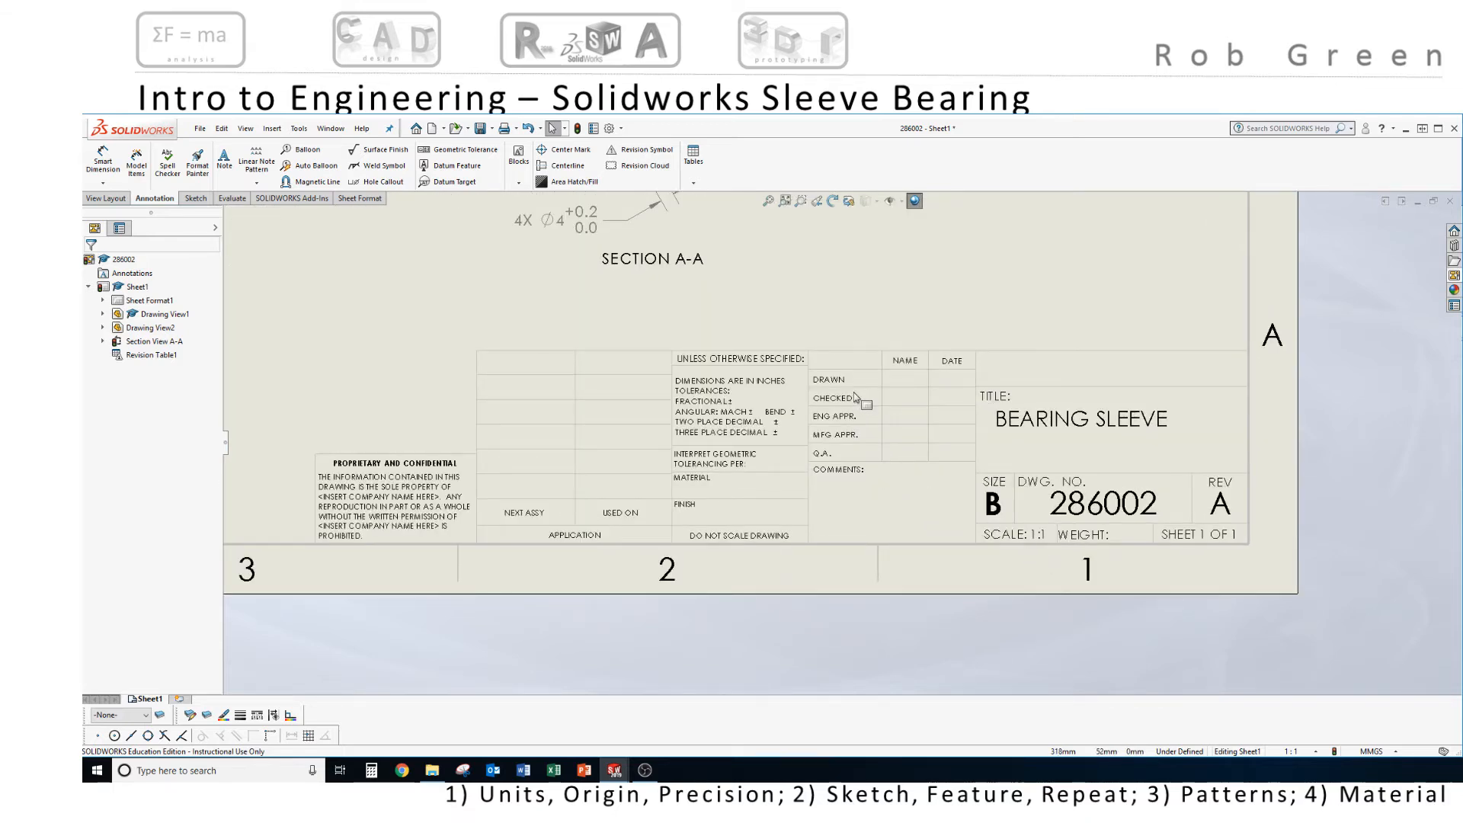
# Place a note with the drafter's initials in the NAME cell of the DRAWN row
pyautogui.scroll(-1, 861, 400)
pyautogui.moveTo(916, 382); pyautogui.dragTo(859, 456, button='middle')
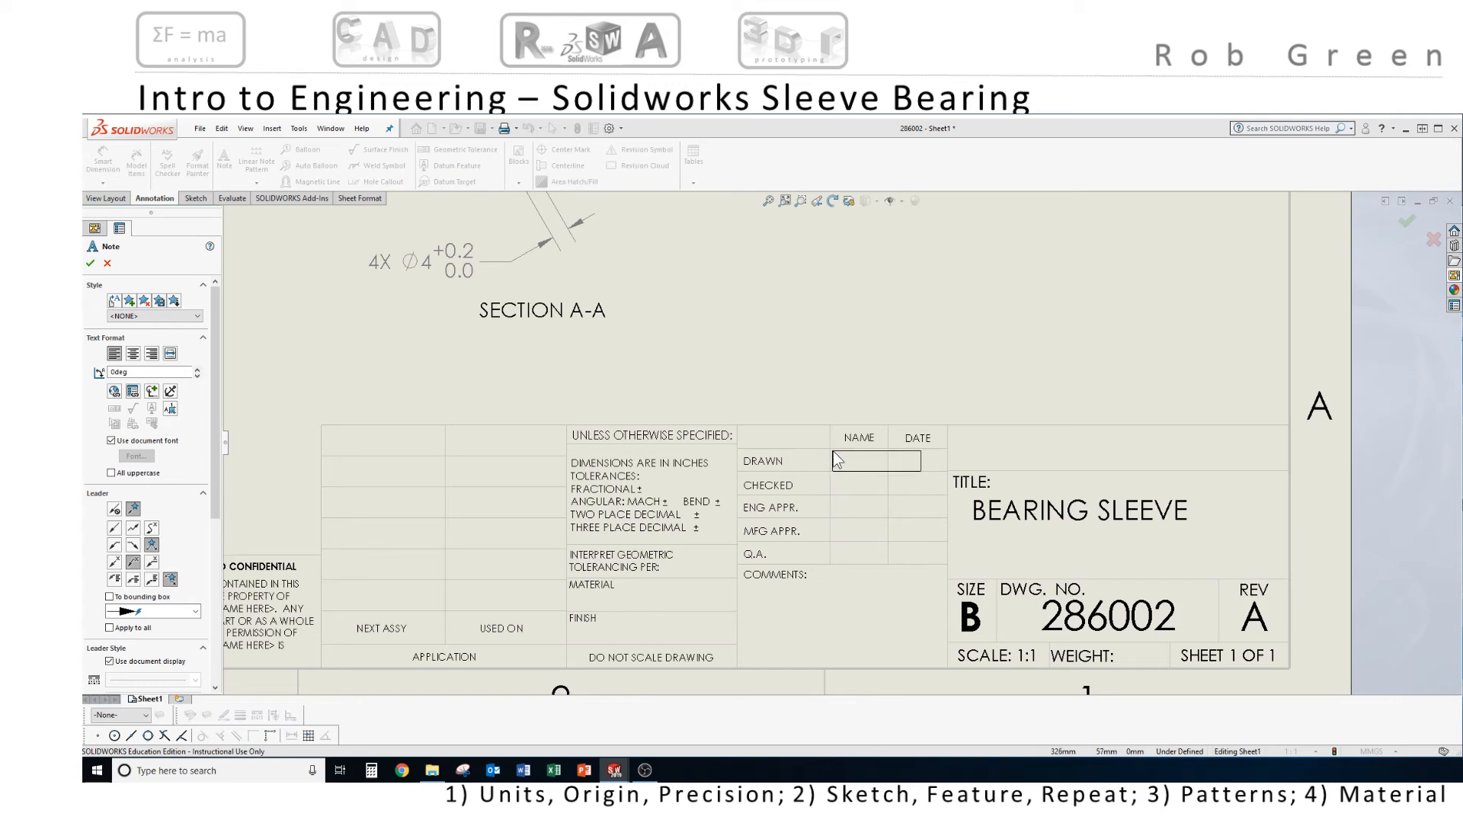
pyautogui.click(859, 480)
pyautogui.write('RSG')
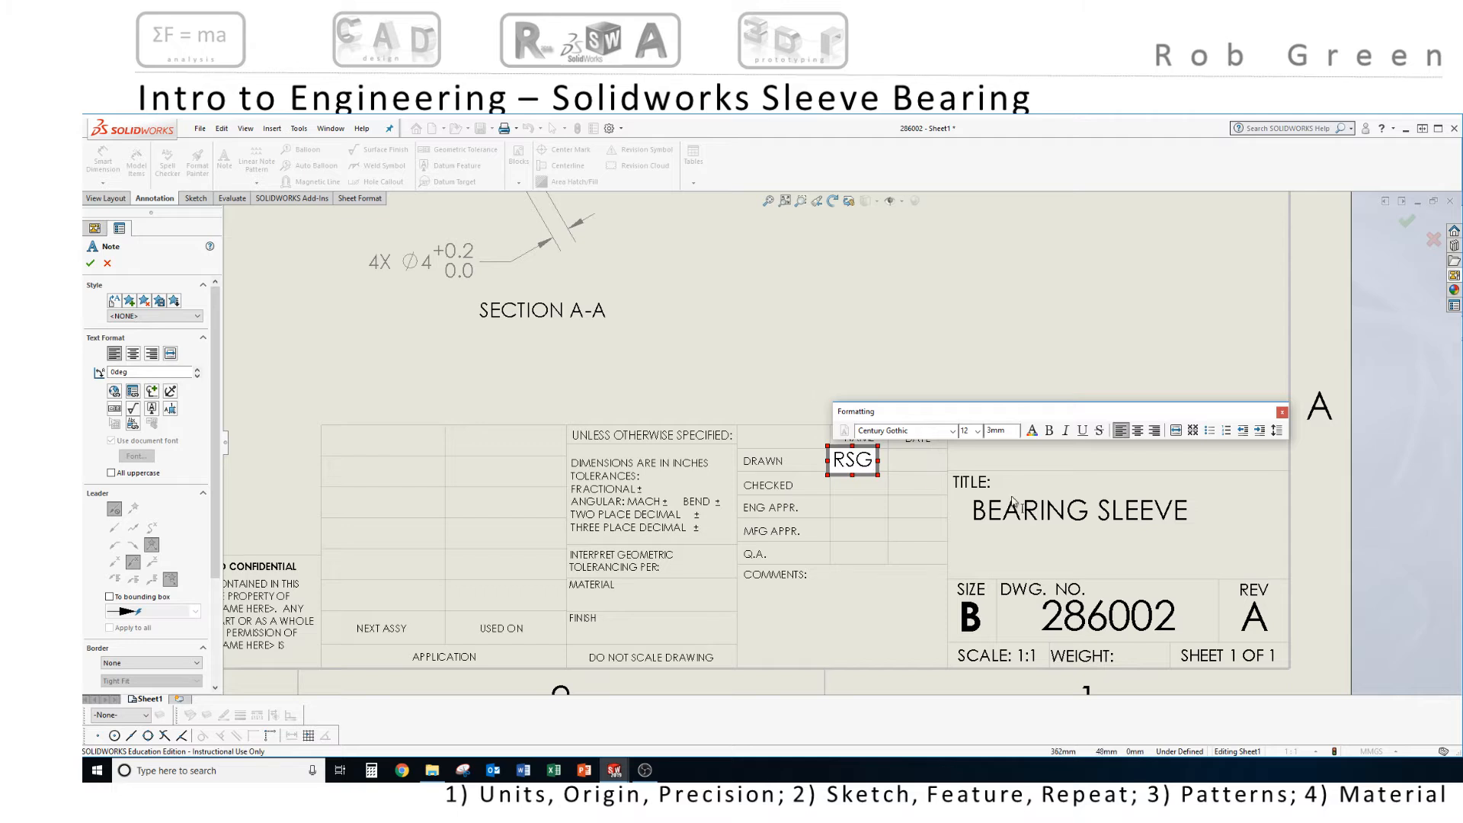
pyautogui.click(977, 431)
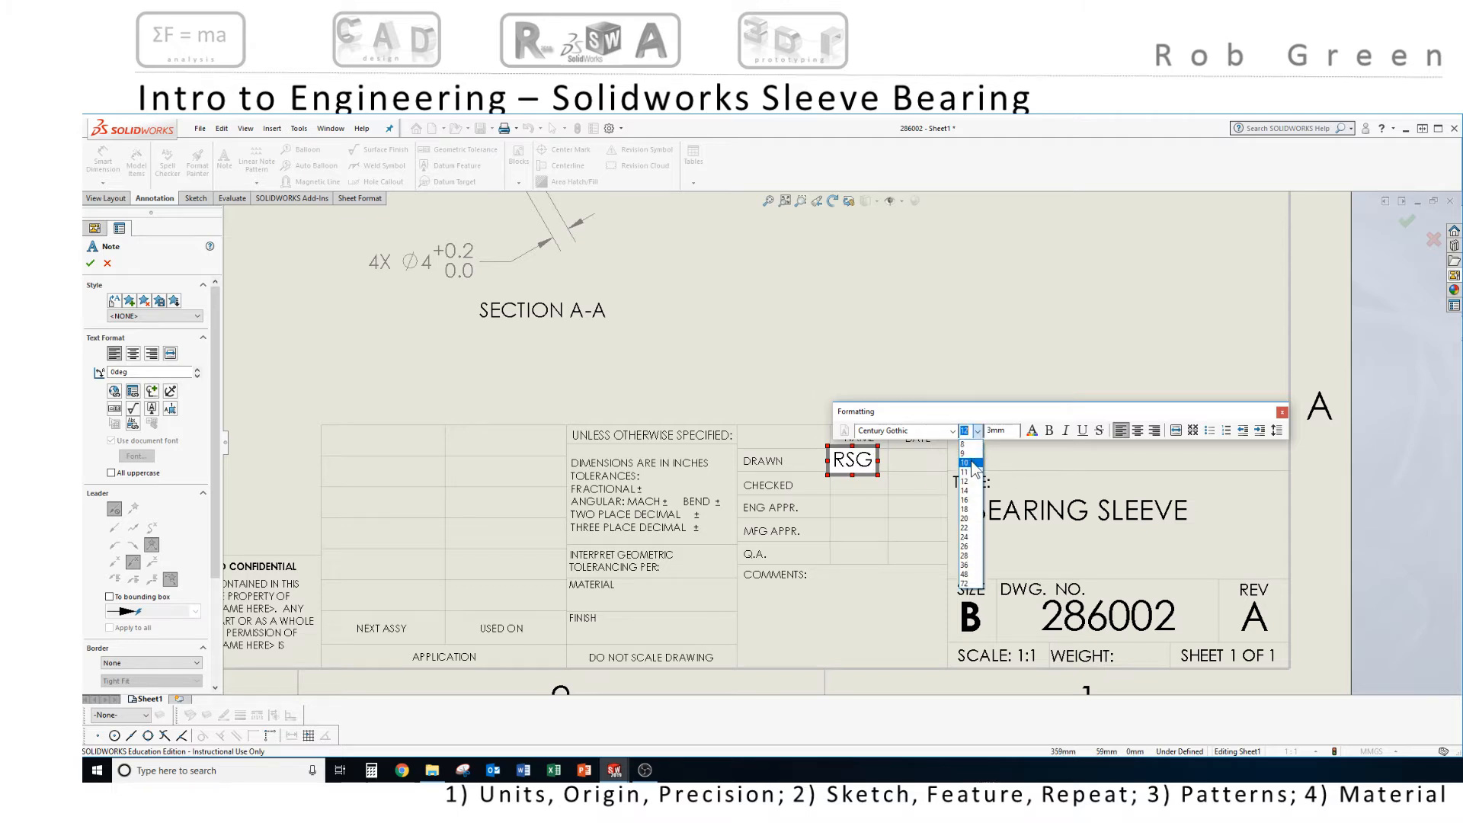
pyautogui.click(972, 463)
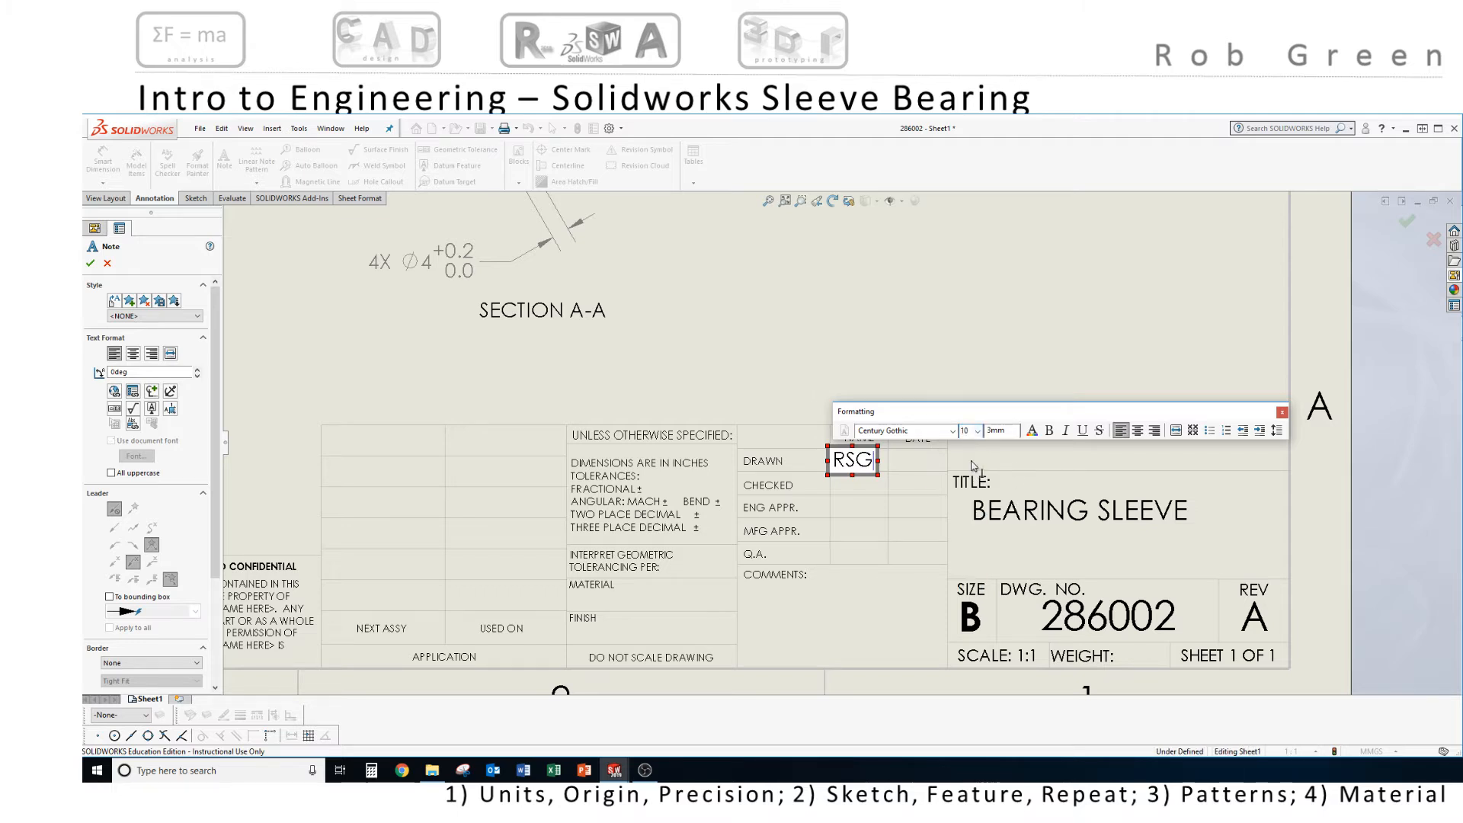
pyautogui.click(949, 362)
# Reduce the font size of the drafter's initials note to 10
pyautogui.doubleClick(863, 463)
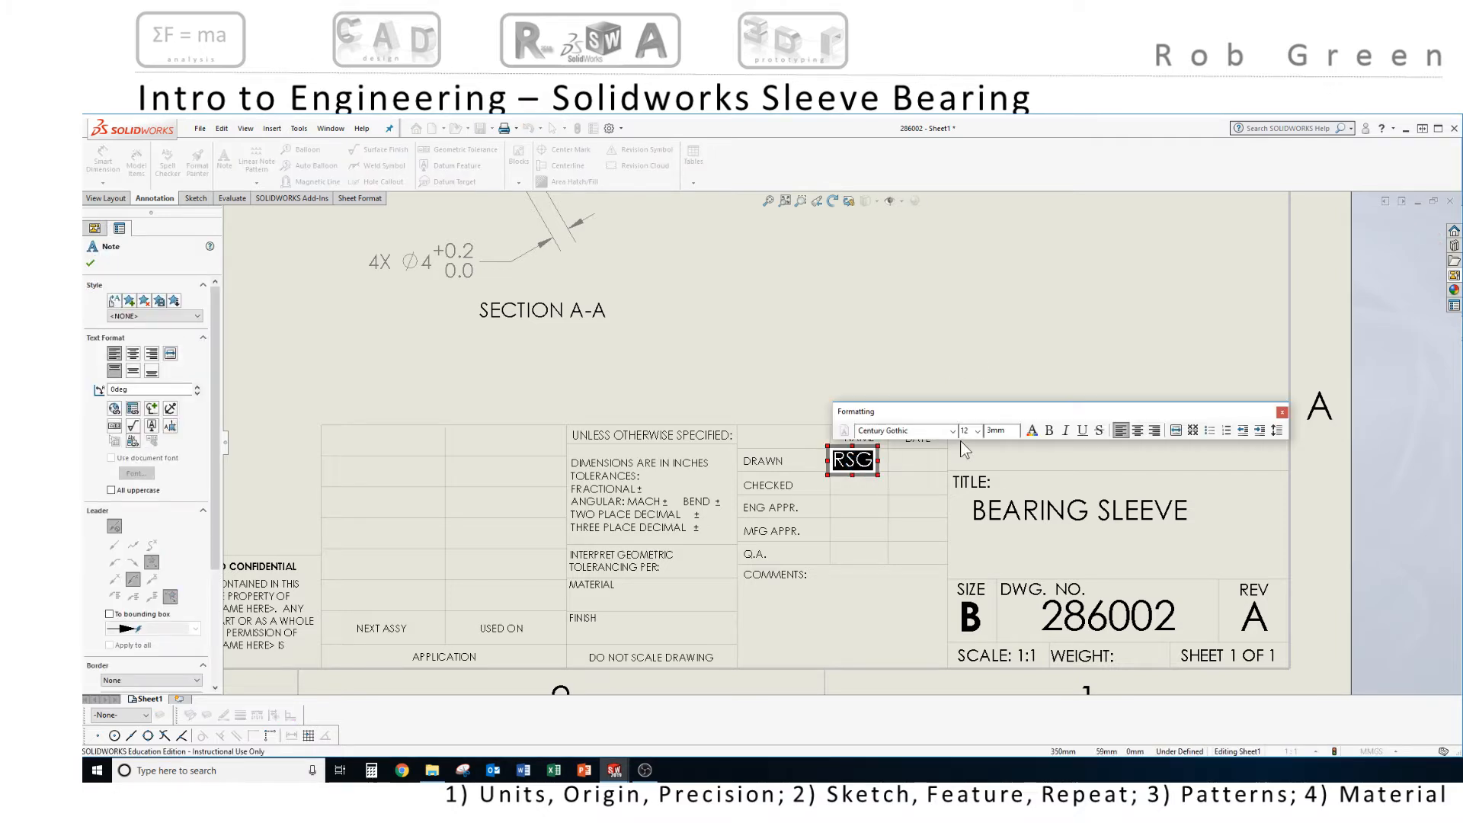
pyautogui.click(977, 431)
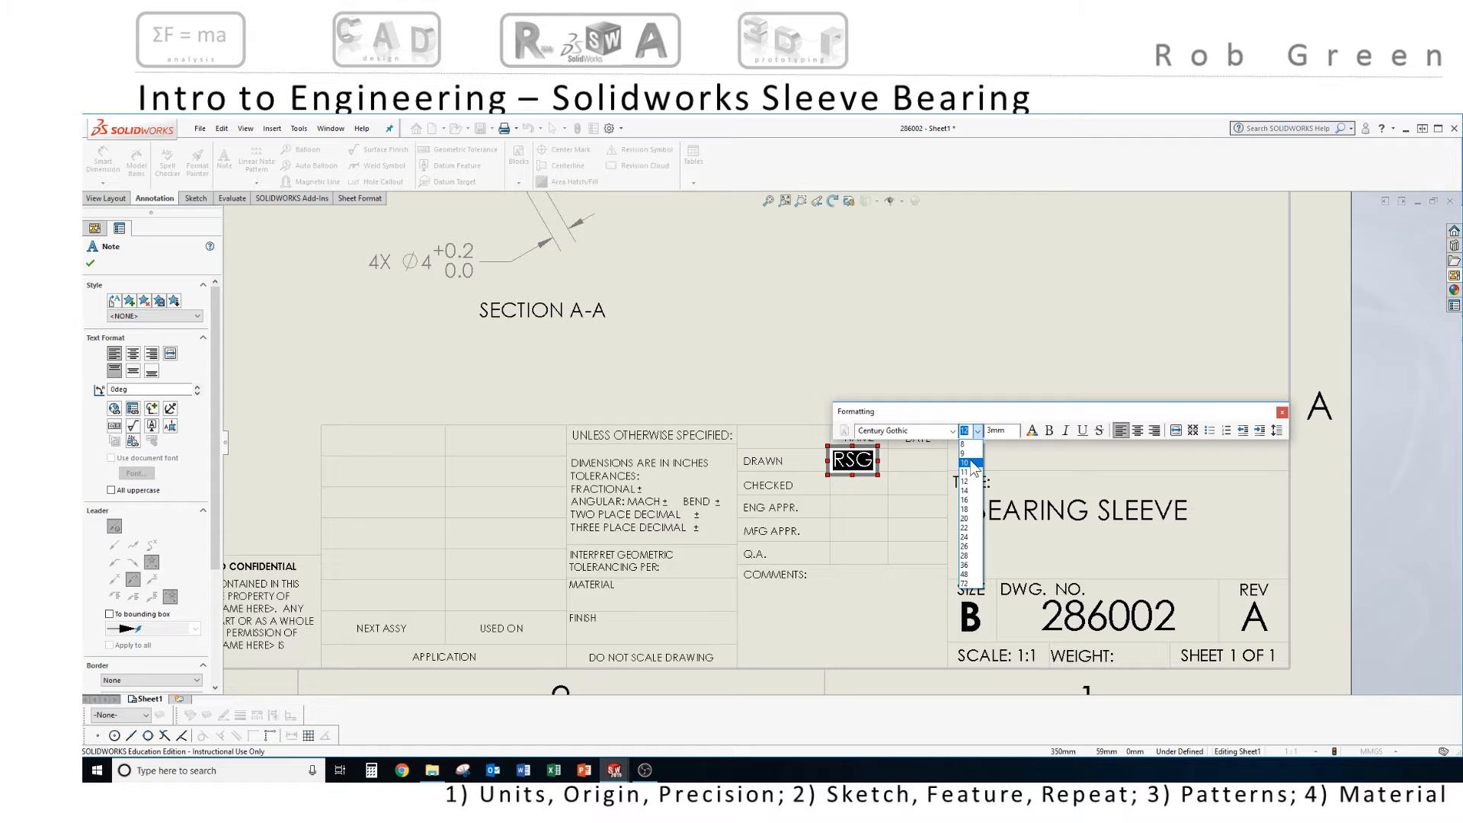
pyautogui.click(971, 463)
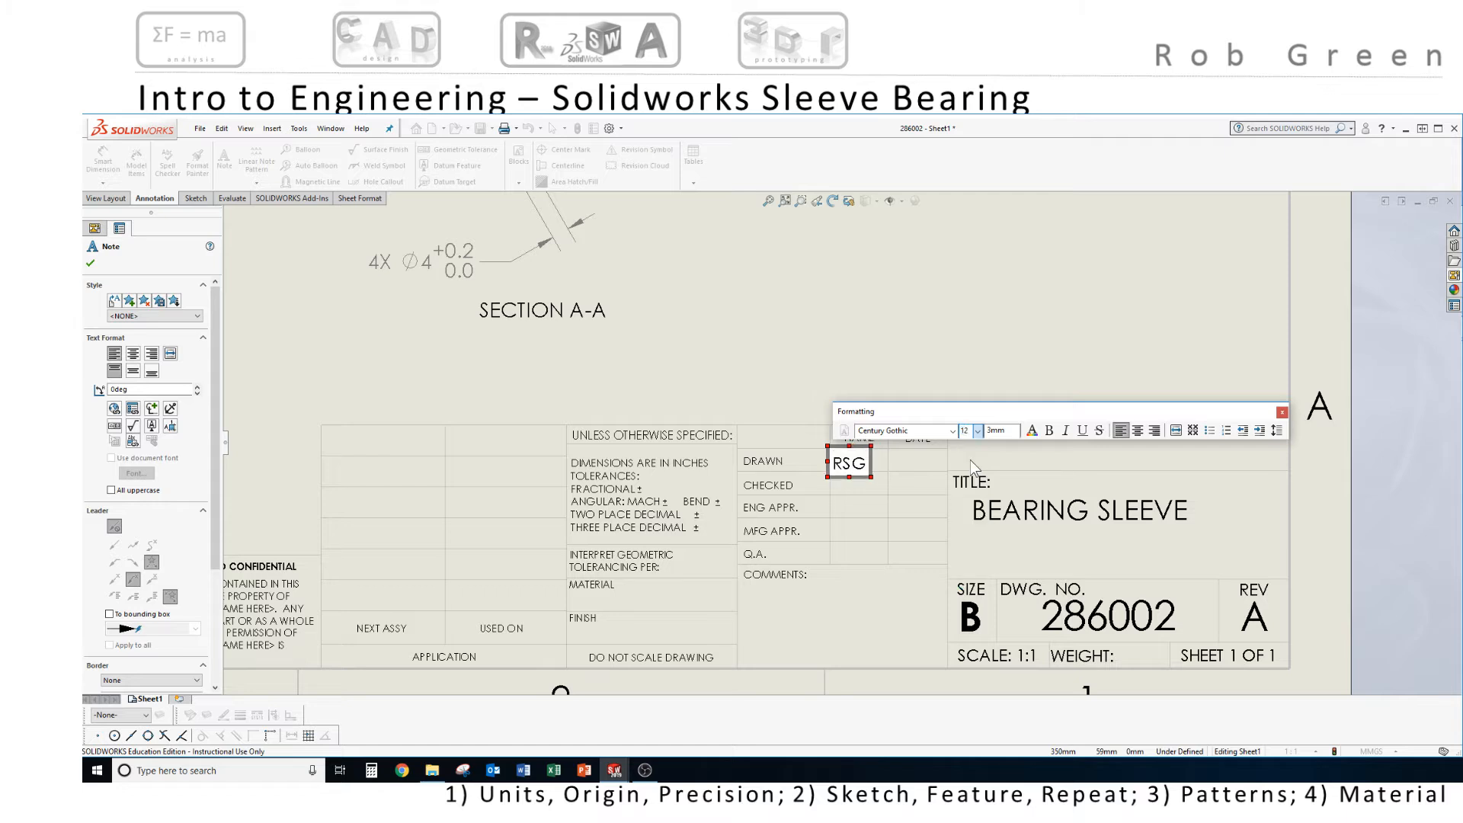
pyautogui.click(972, 382)
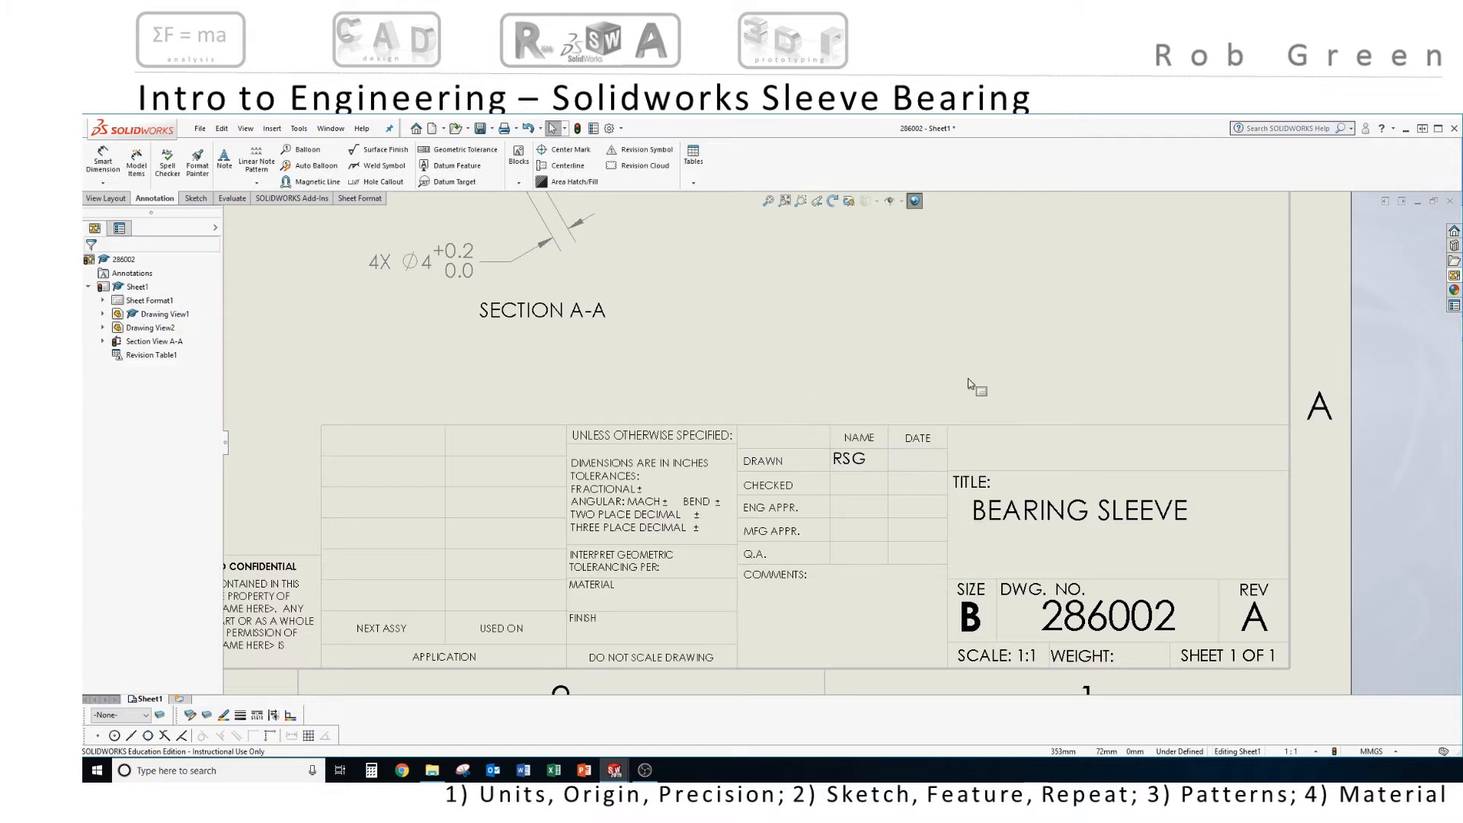
# Copy the initials note with Copy Entities from the NAME cell to the DATE cell of the DRAWN row
pyautogui.click(866, 462)
pyautogui.click(224, 160)
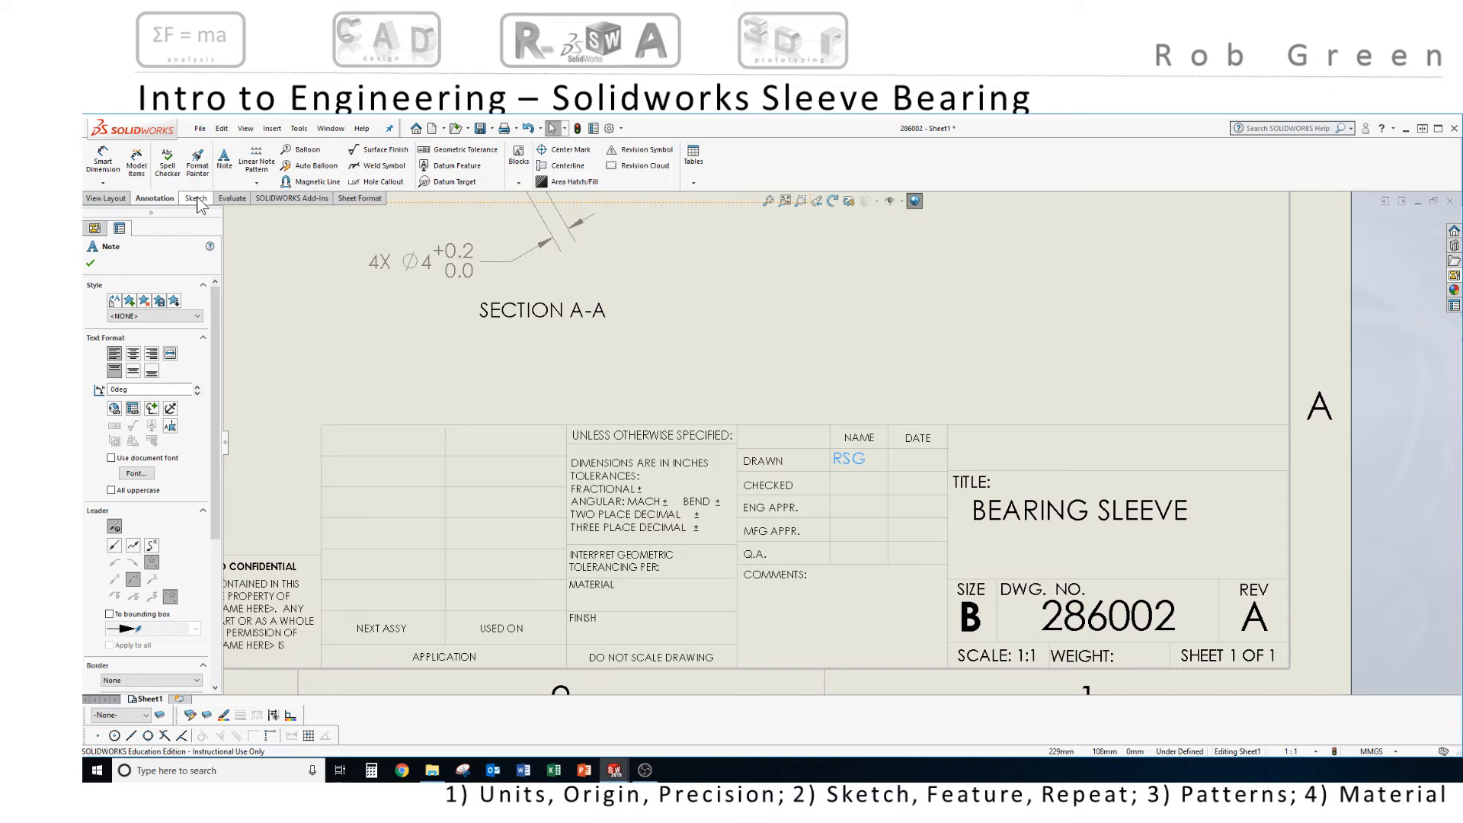
pyautogui.click(104, 200)
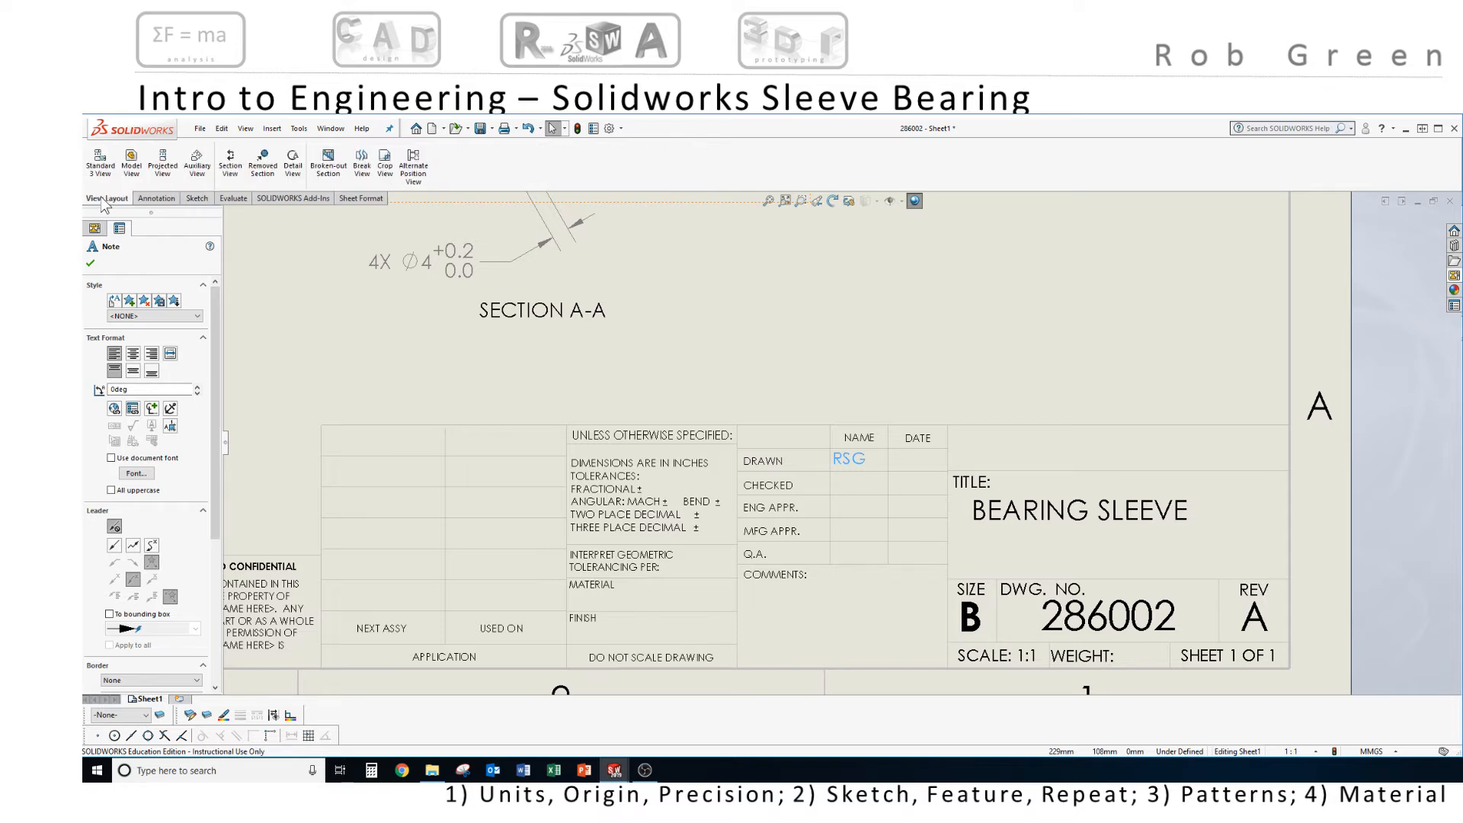
pyautogui.click(196, 199)
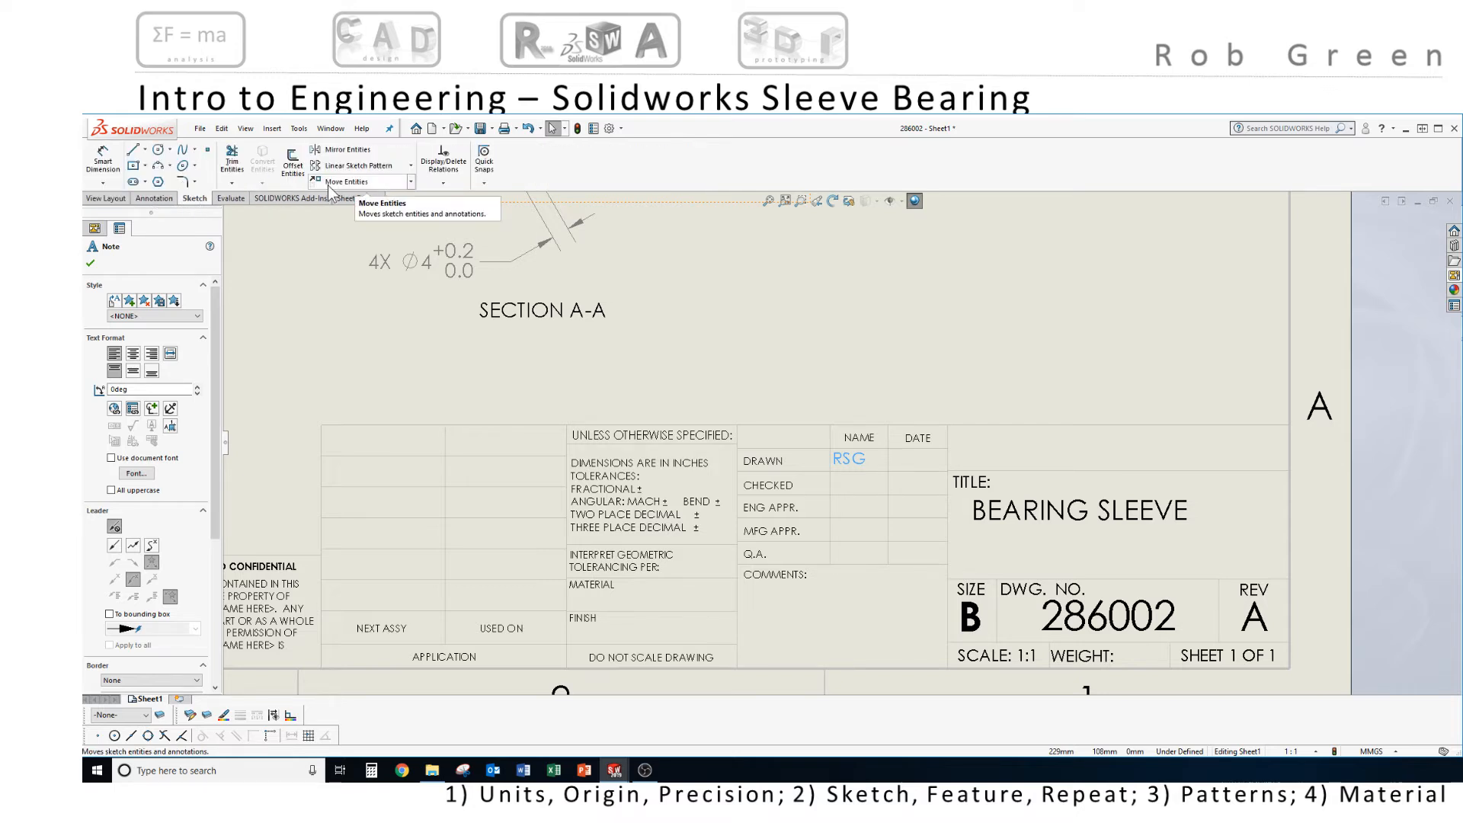
pyautogui.click(410, 182)
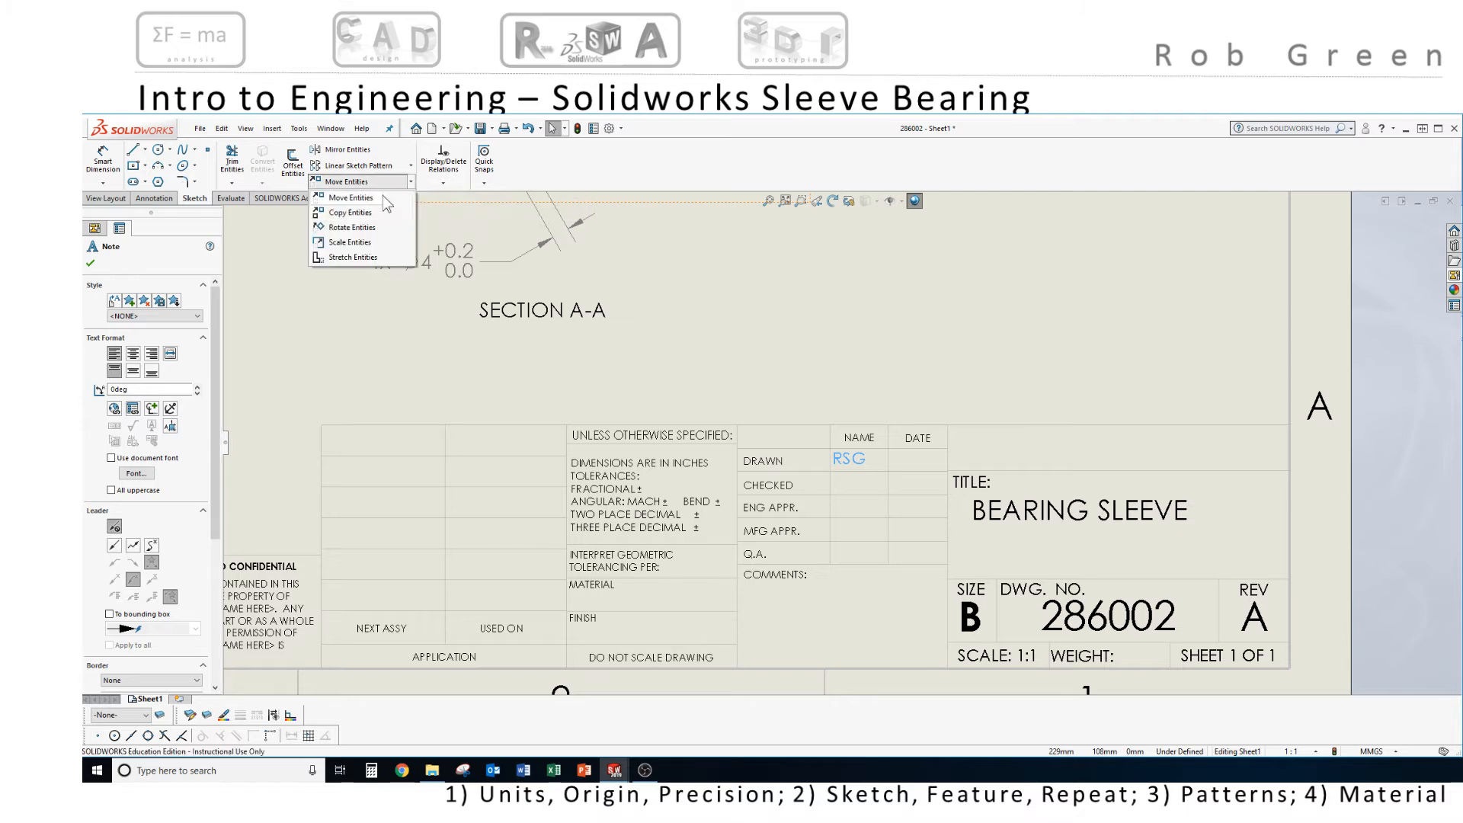
pyautogui.click(358, 213)
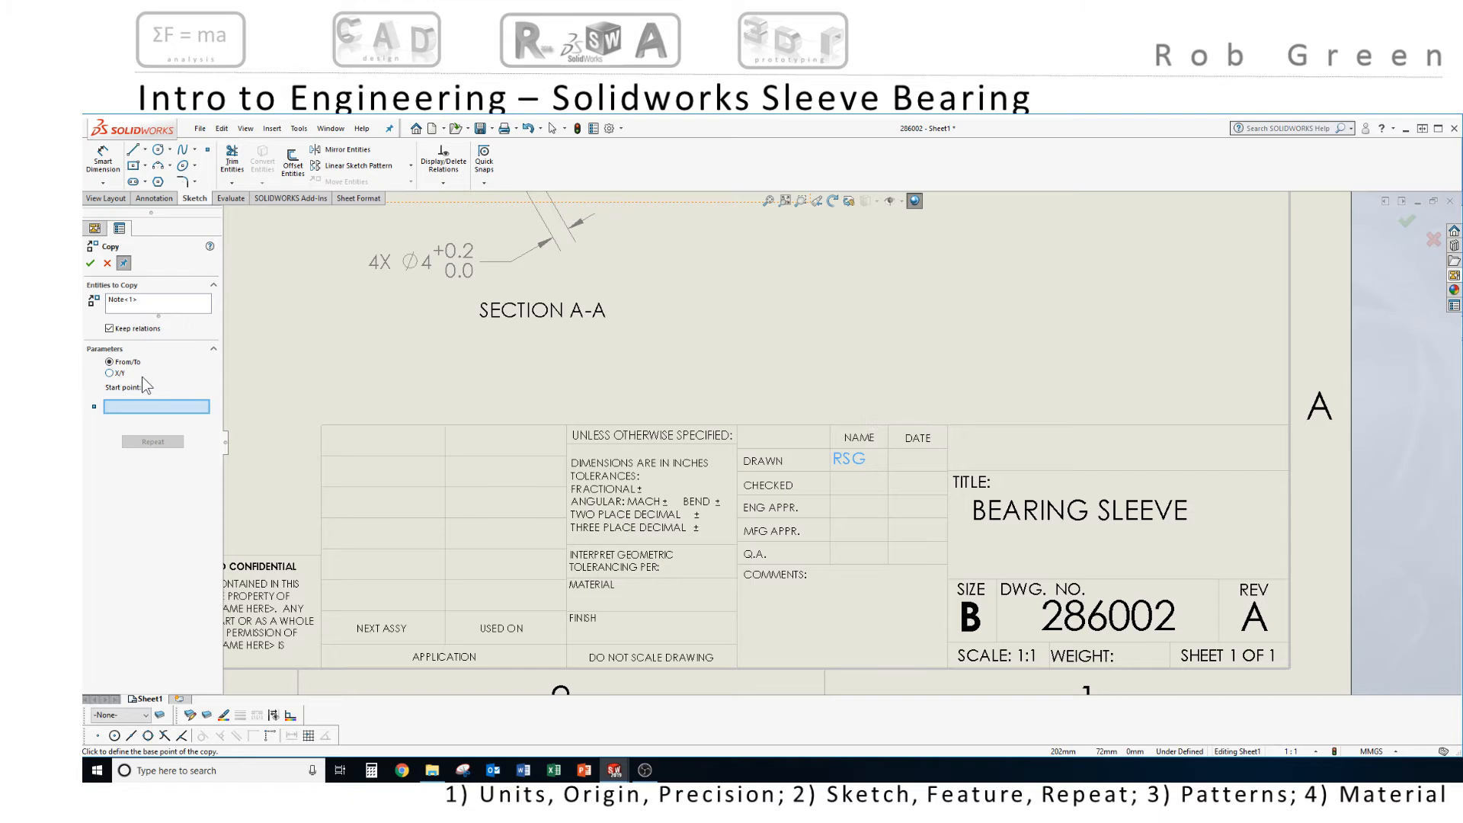
pyautogui.click(843, 408)
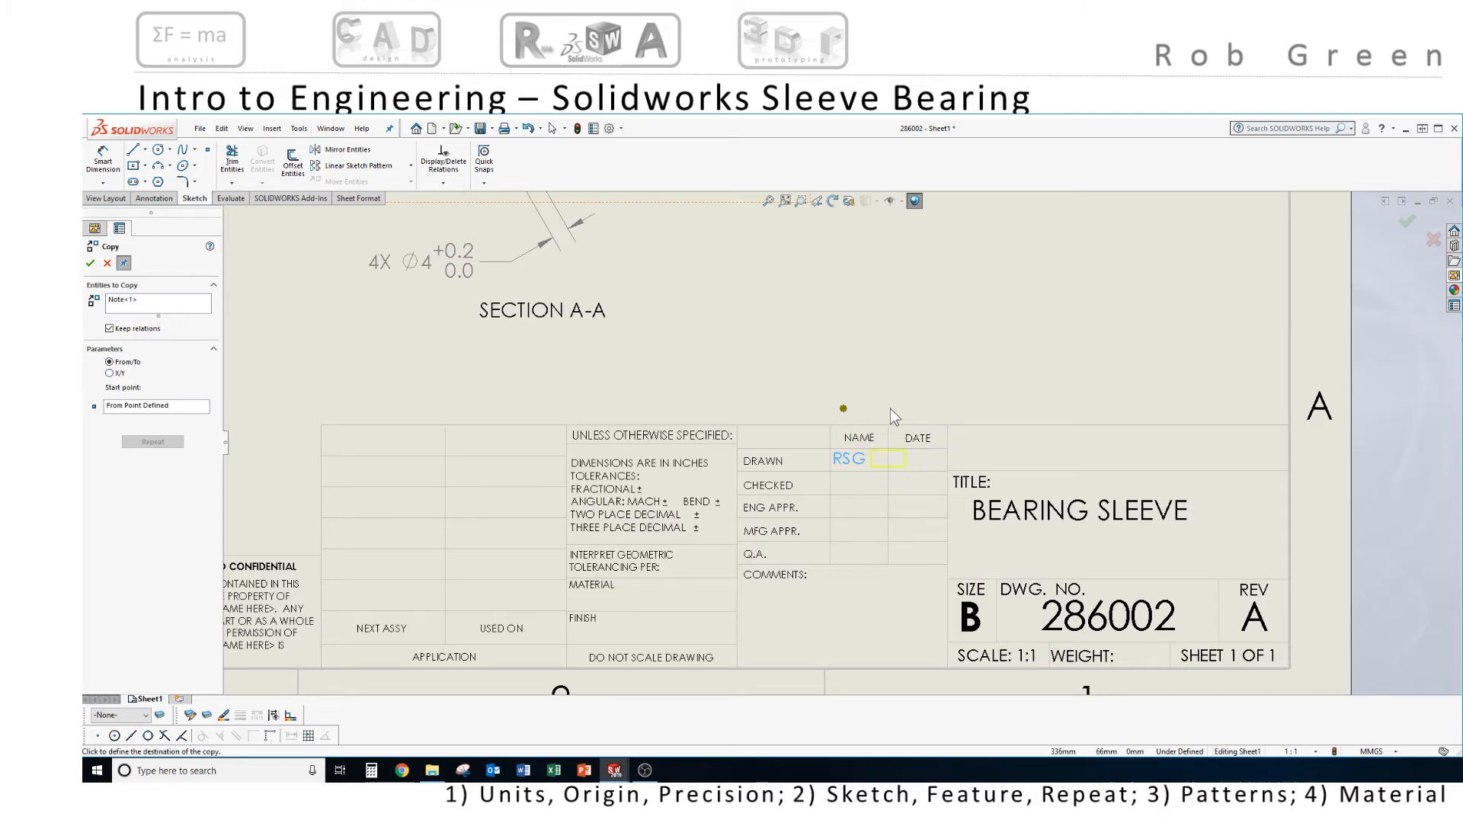
pyautogui.click(907, 409)
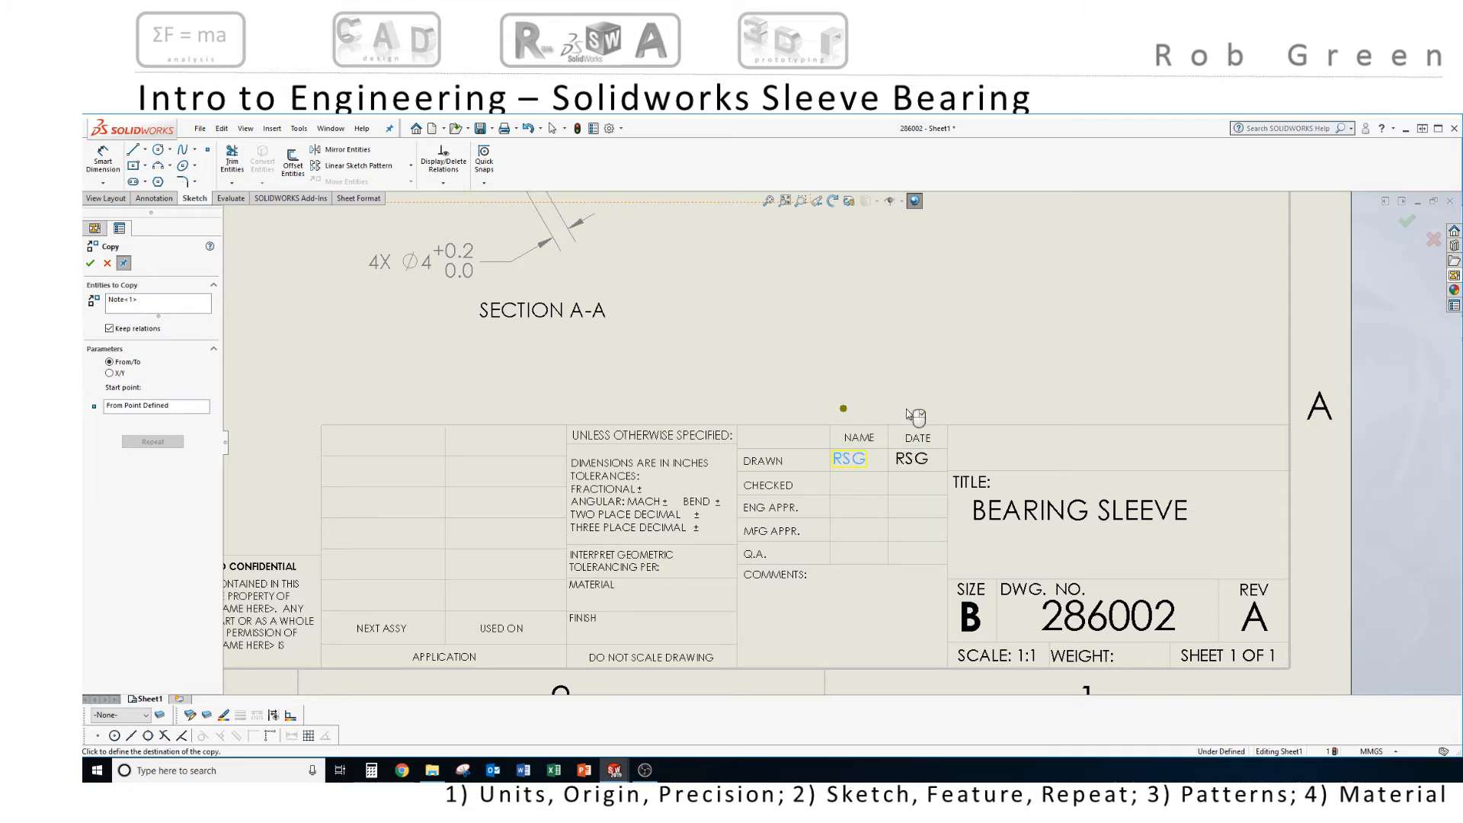
pyautogui.press('Escape')
# Replace the text of the copied note in the DATE cell of the DRAWN row with 11.5.19
pyautogui.scroll(-3, 927, 460)
pyautogui.click(894, 468)
pyautogui.doubleClick(889, 467)
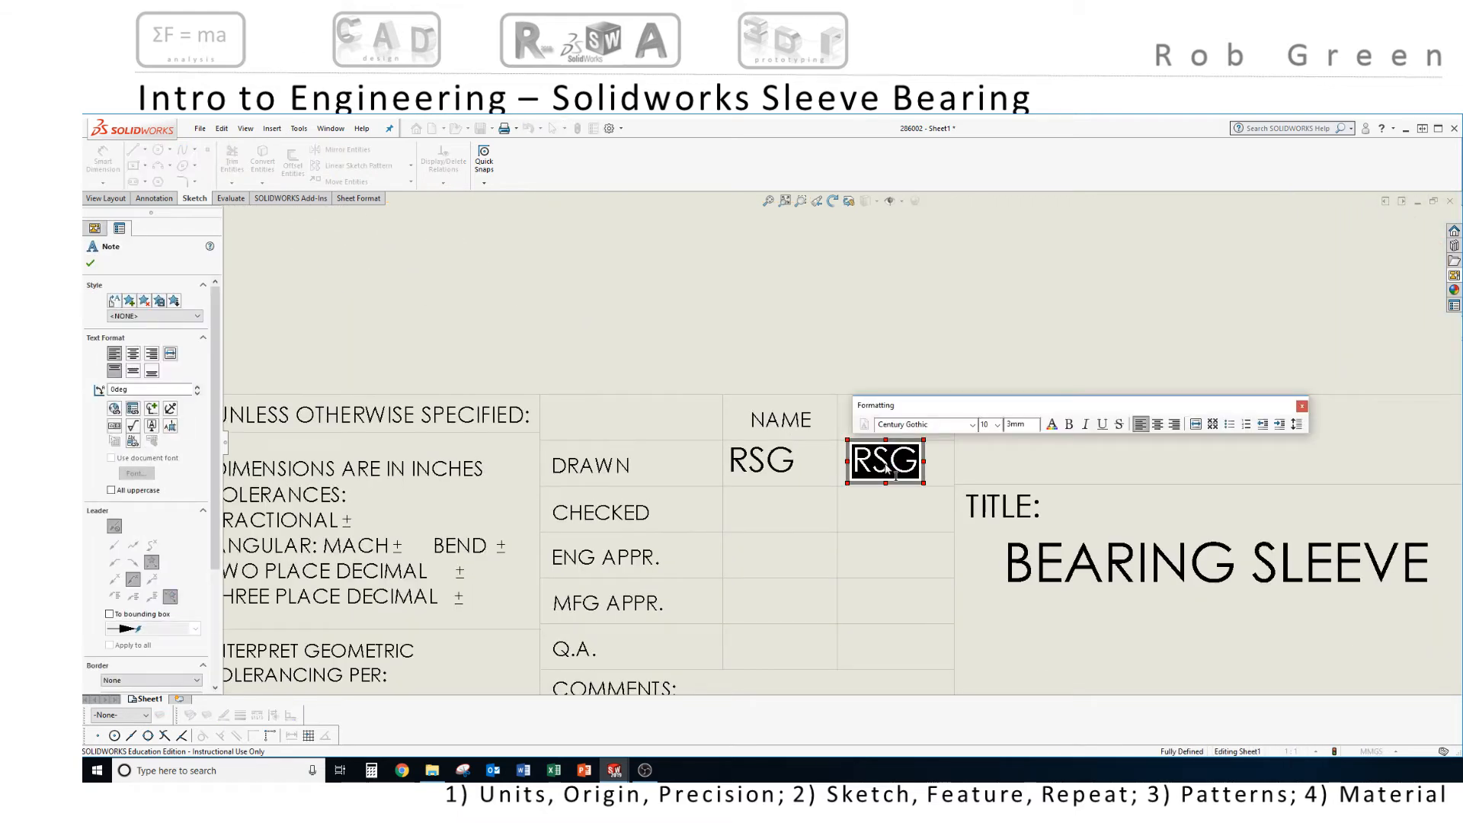
pyautogui.write('11.5.19')
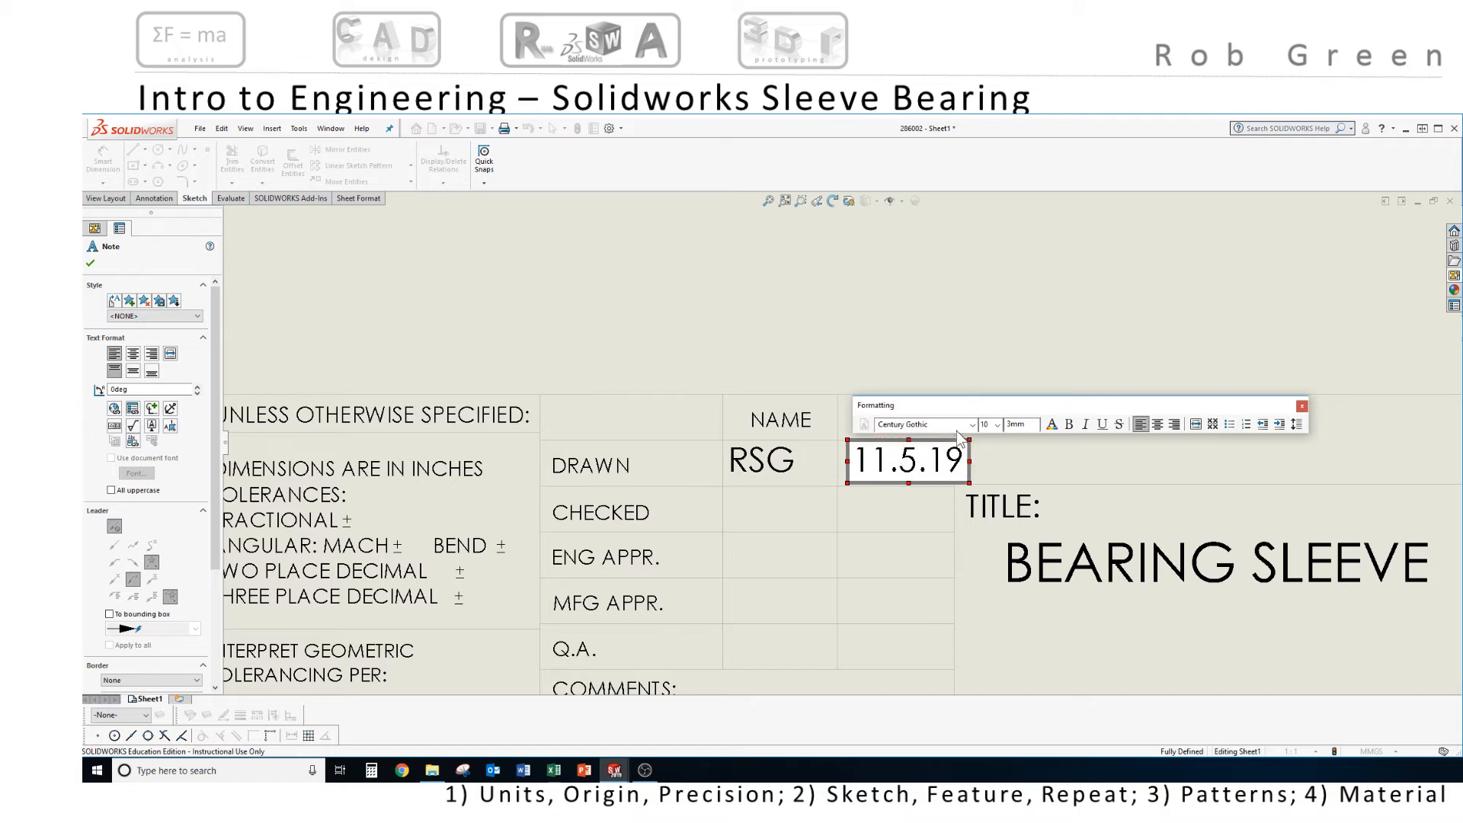
# Reduce the font size of the 11.5.19 date note to 8 so it fits its cell
pyautogui.moveTo(959, 467); pyautogui.dragTo(855, 469)
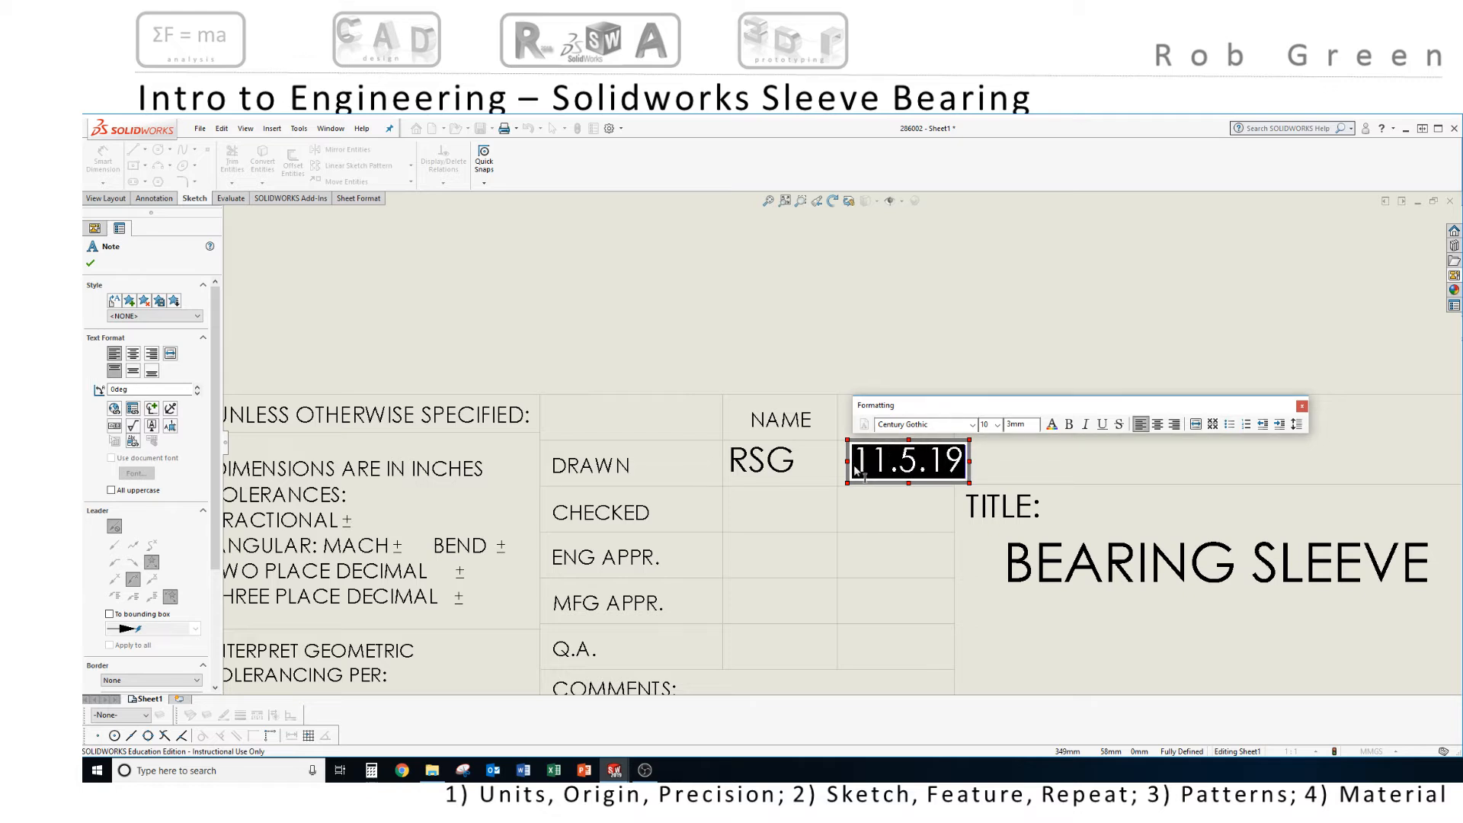
pyautogui.click(999, 426)
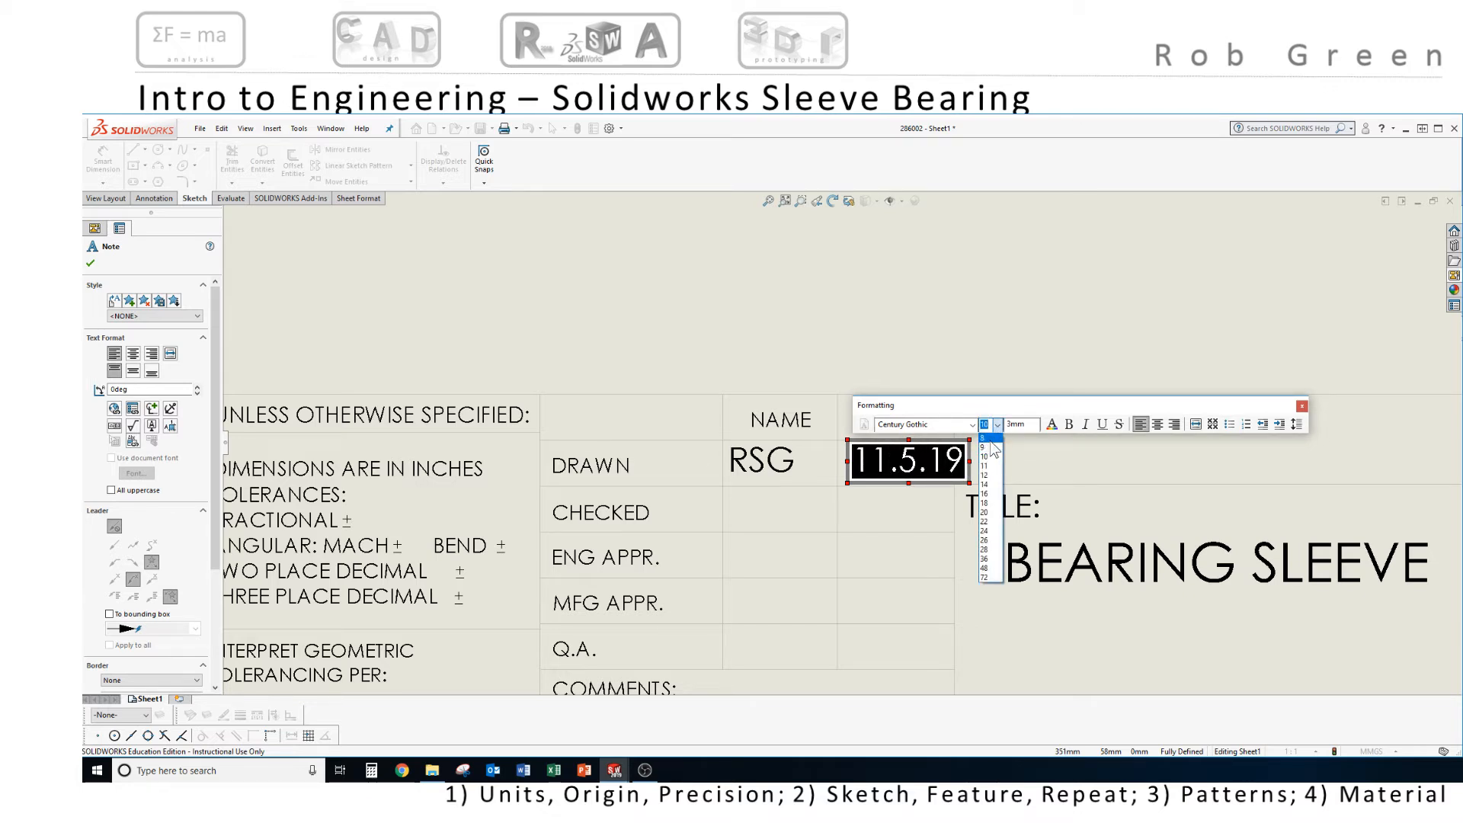
pyautogui.click(989, 443)
pyautogui.click(1002, 370)
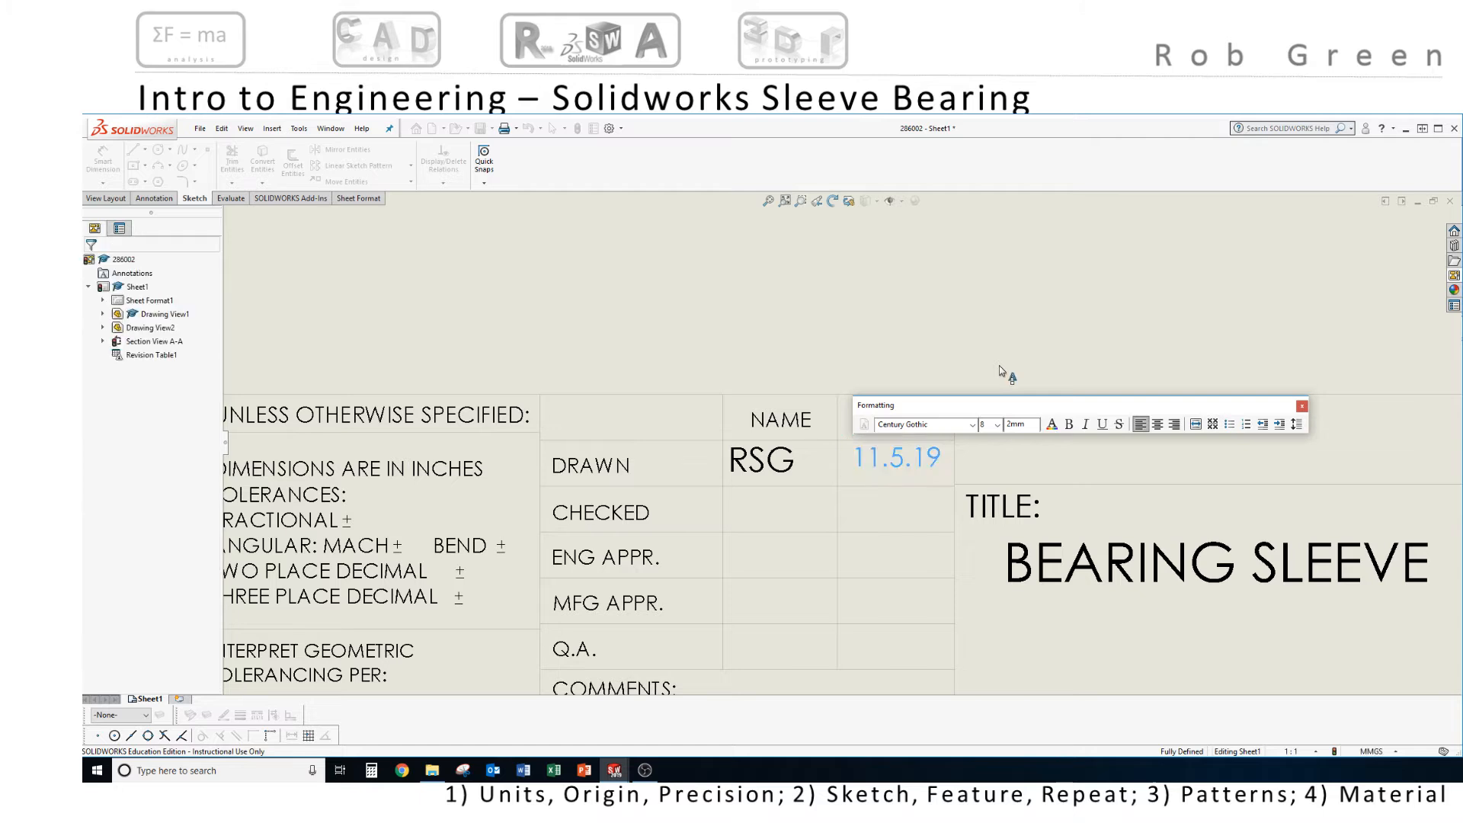
pyautogui.scroll(5, 941, 484)
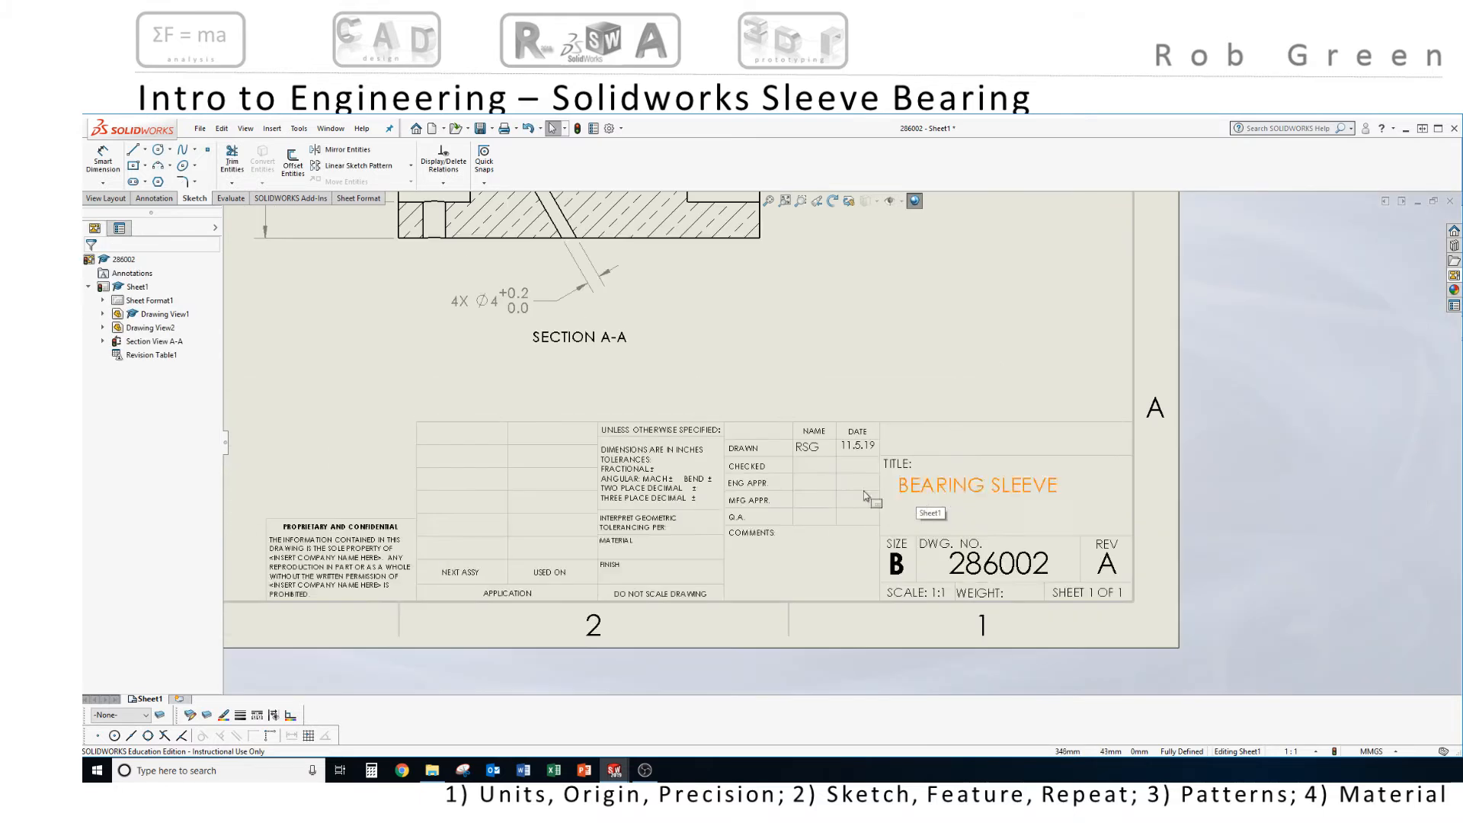
# Reposition the date note within the DATE cell, level with the drafter's initials
pyautogui.scroll(-4, 964, 459)
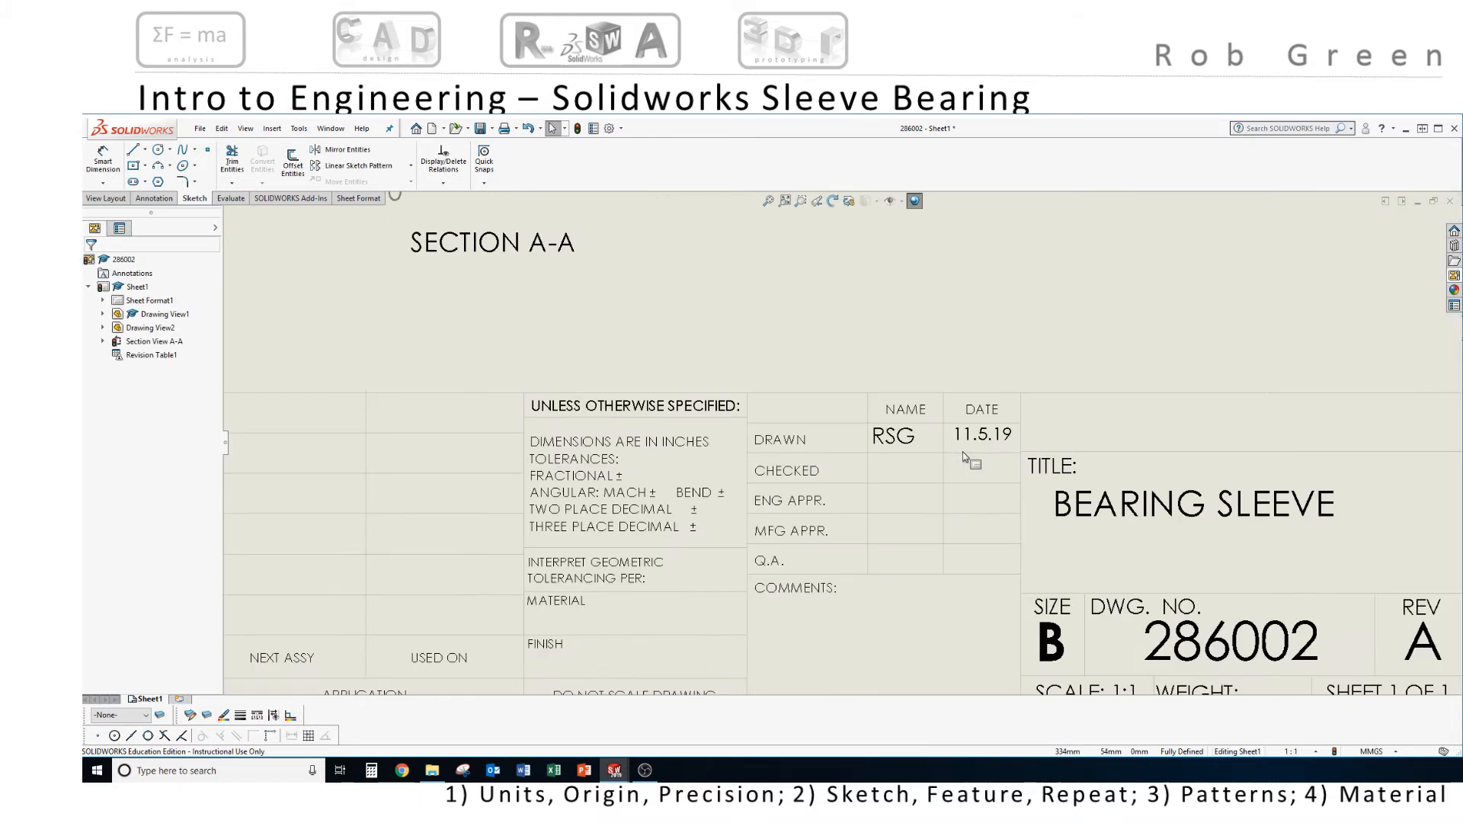
pyautogui.click(962, 435)
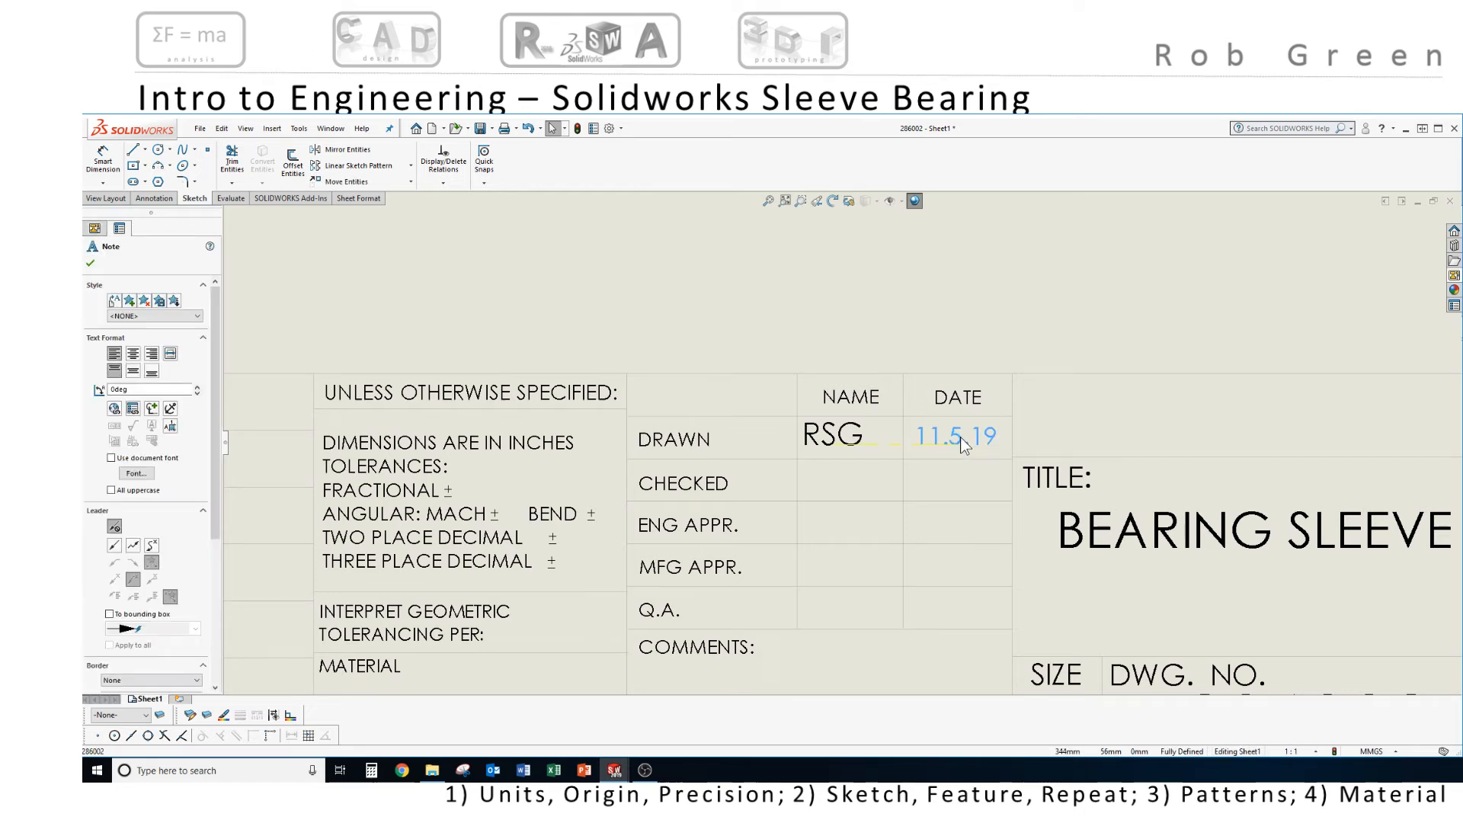
pyautogui.click(894, 478)
pyautogui.scroll(3, 894, 478)
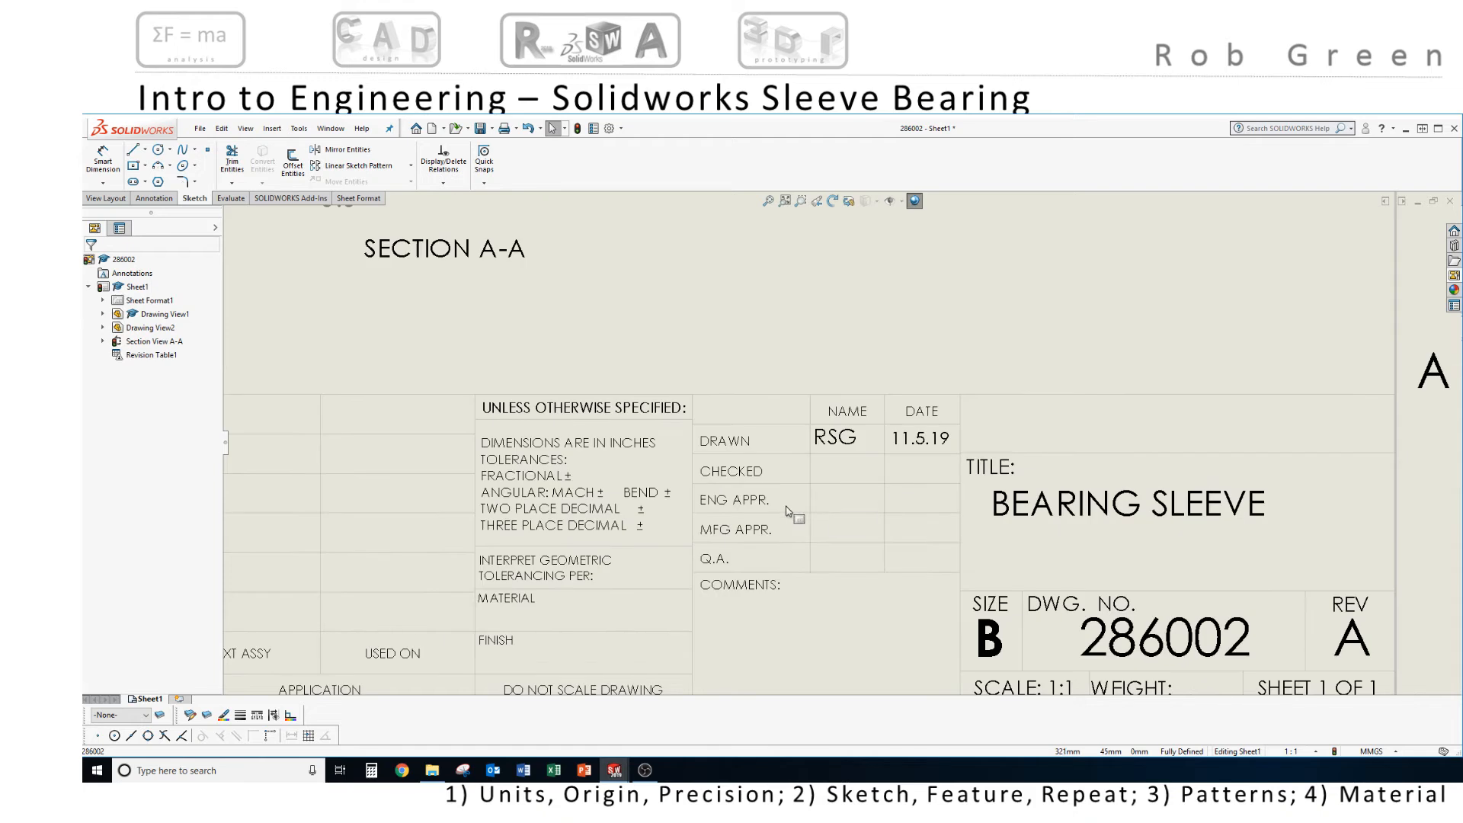
# Place a note reading SAE C93700 in the MATERIAL cell of the title block
pyautogui.scroll(-1, 888, 480)
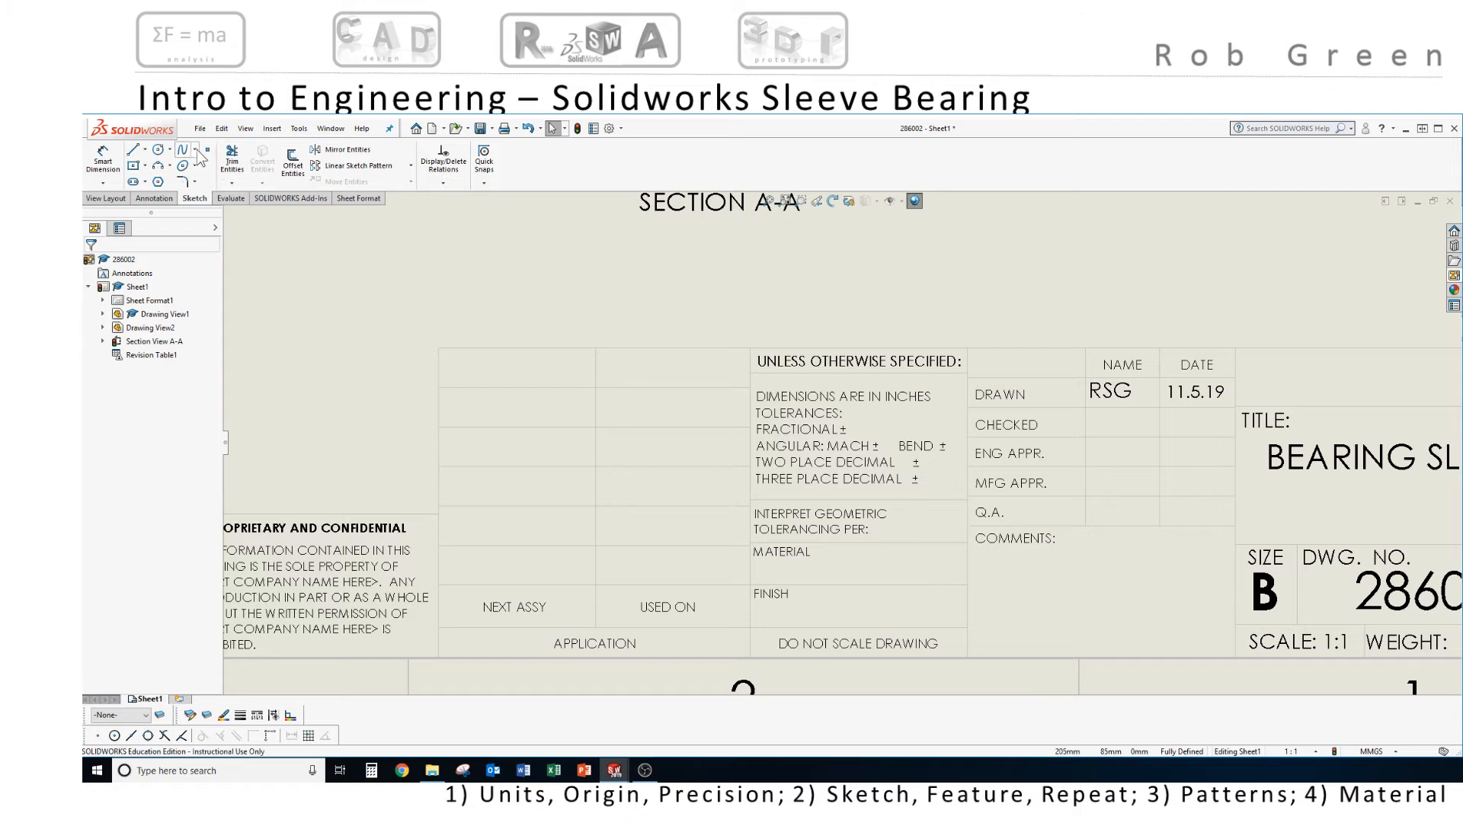
pyautogui.click(154, 198)
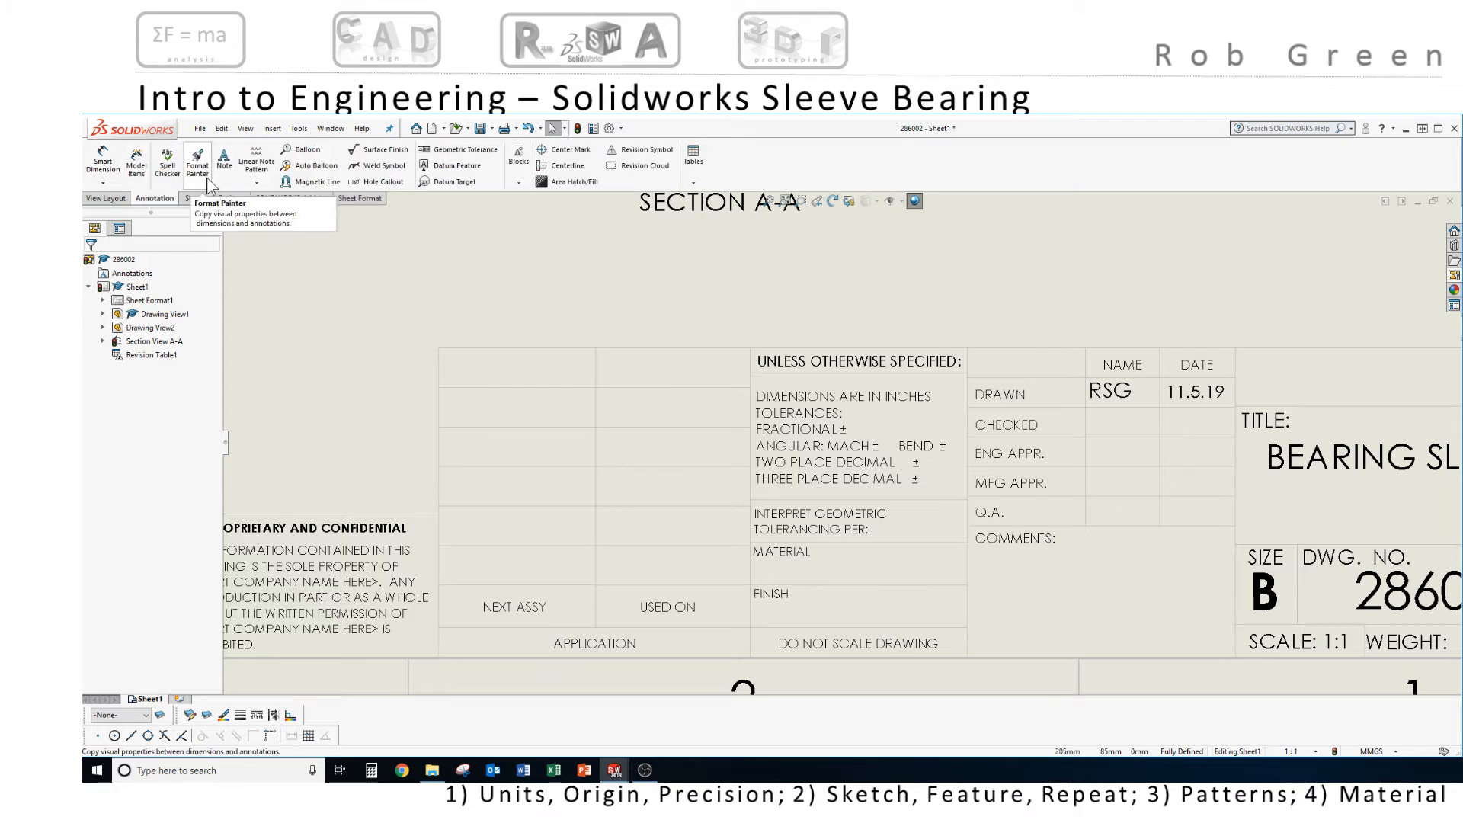
pyautogui.click(224, 161)
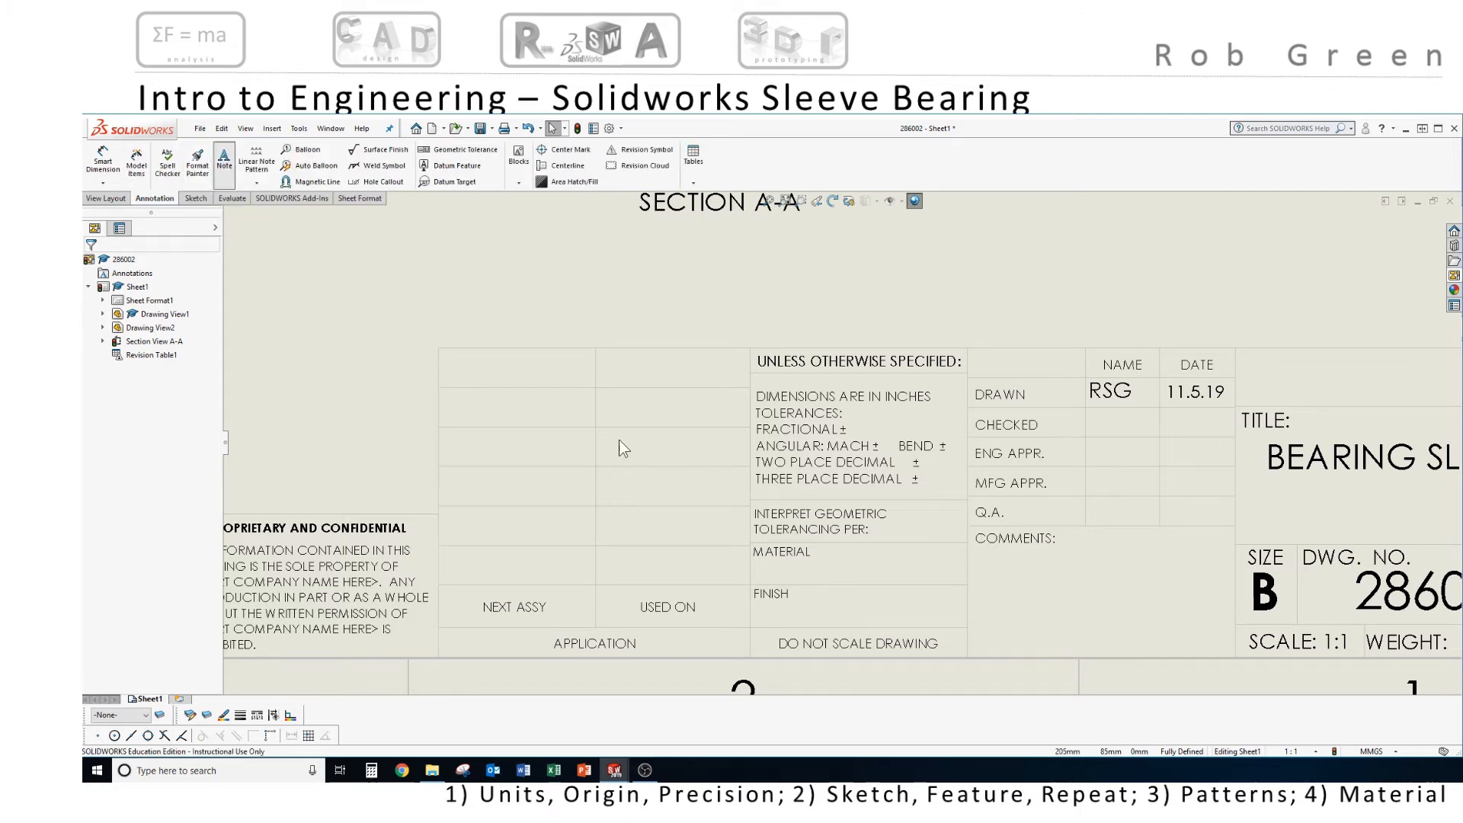
pyautogui.click(760, 559)
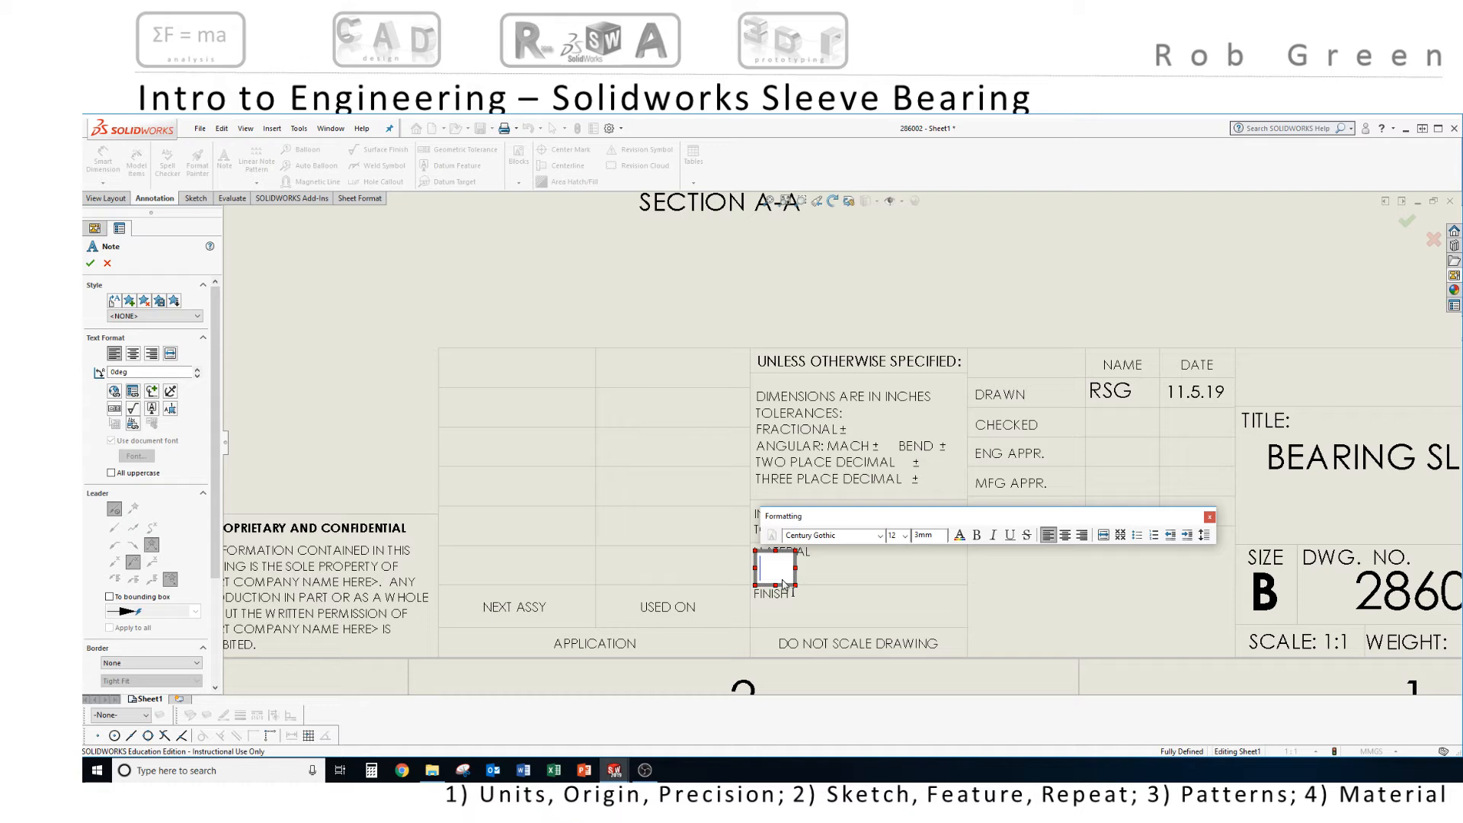
pyautogui.write('sa')
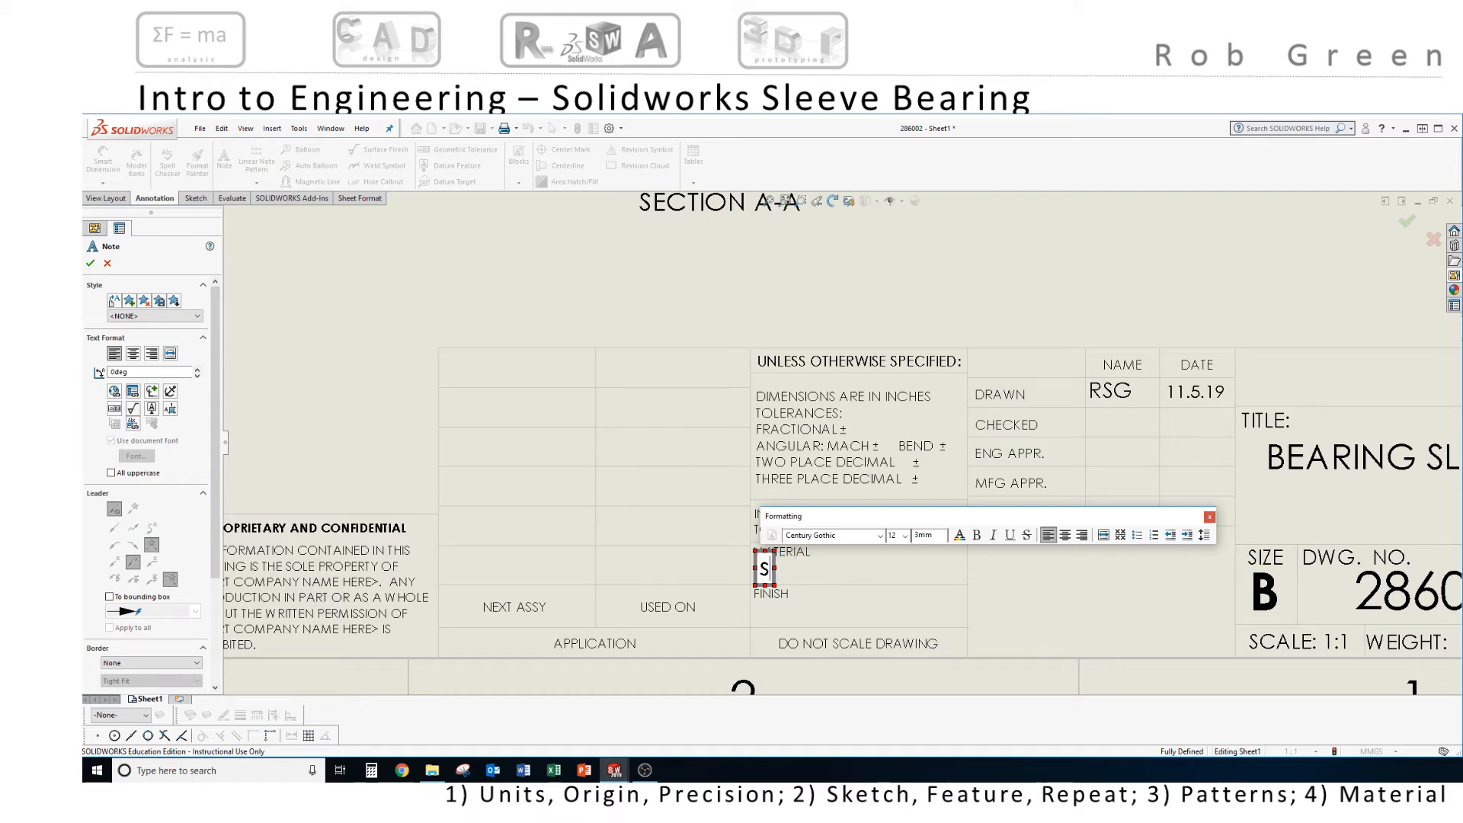
pyautogui.press('BackSpace')
pyautogui.press('BackSpace')
pyautogui.write('SAE ')
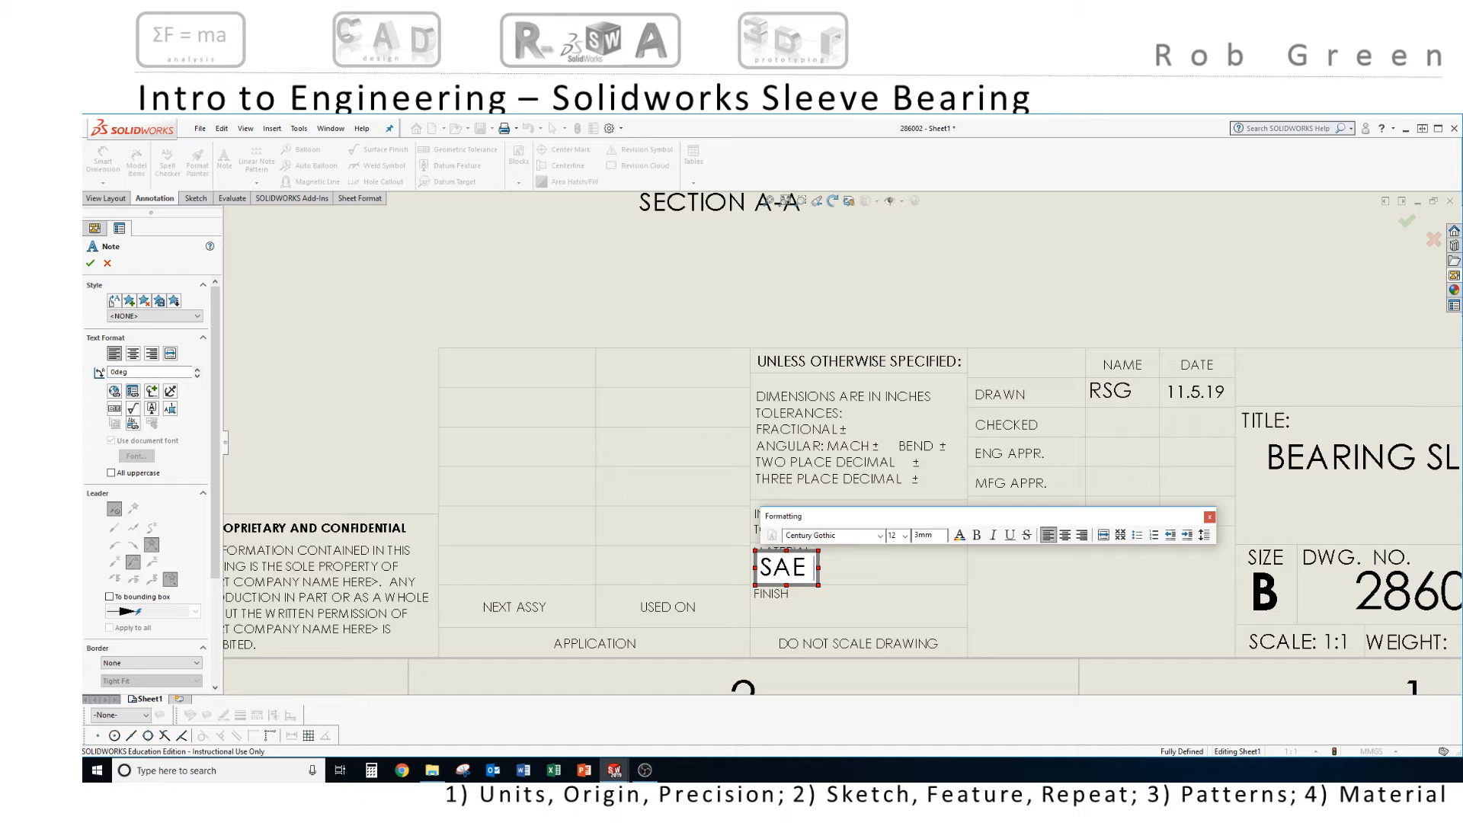
pyautogui.write('C93700')
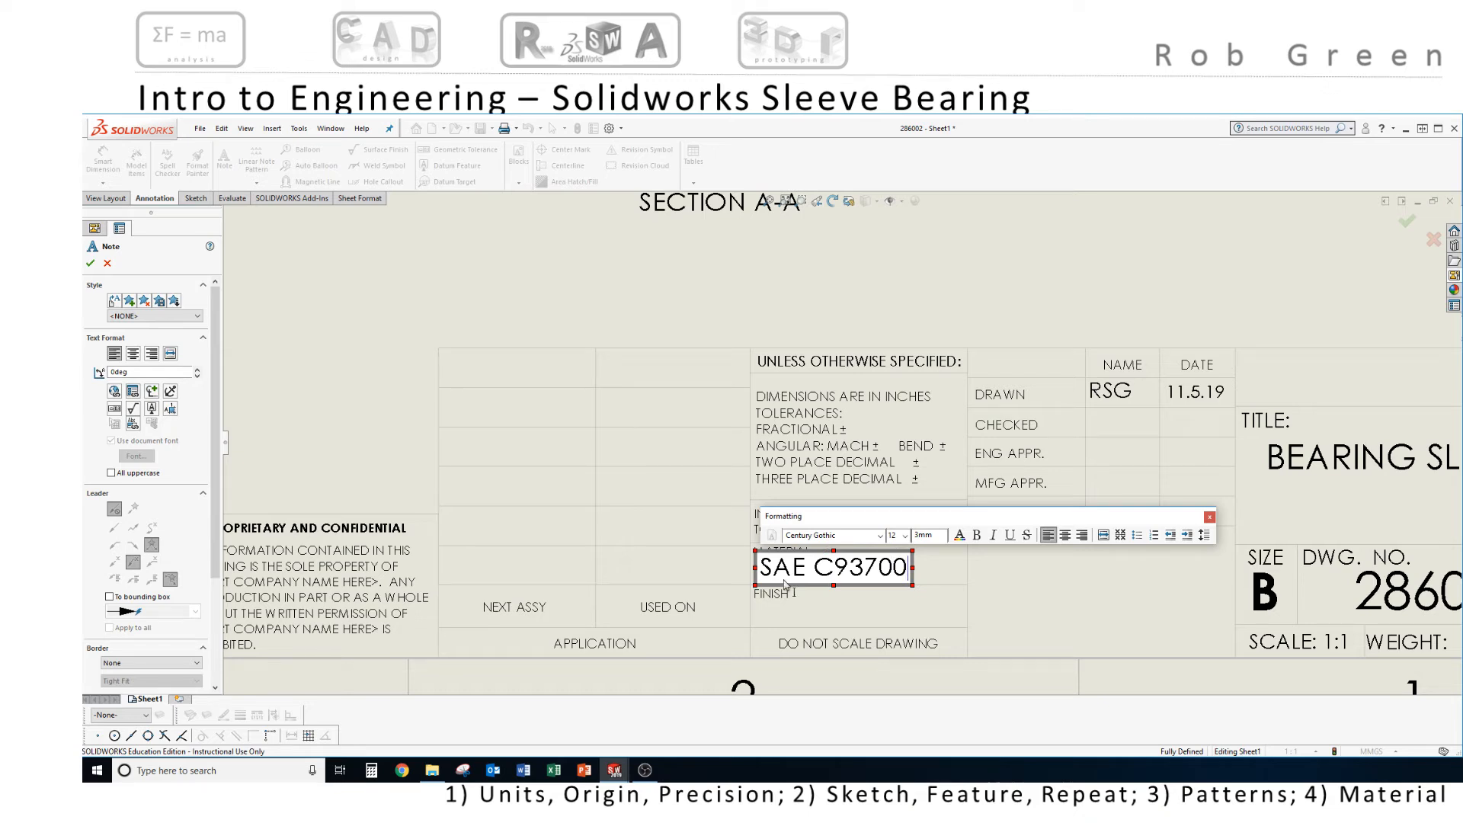
pyautogui.click(986, 590)
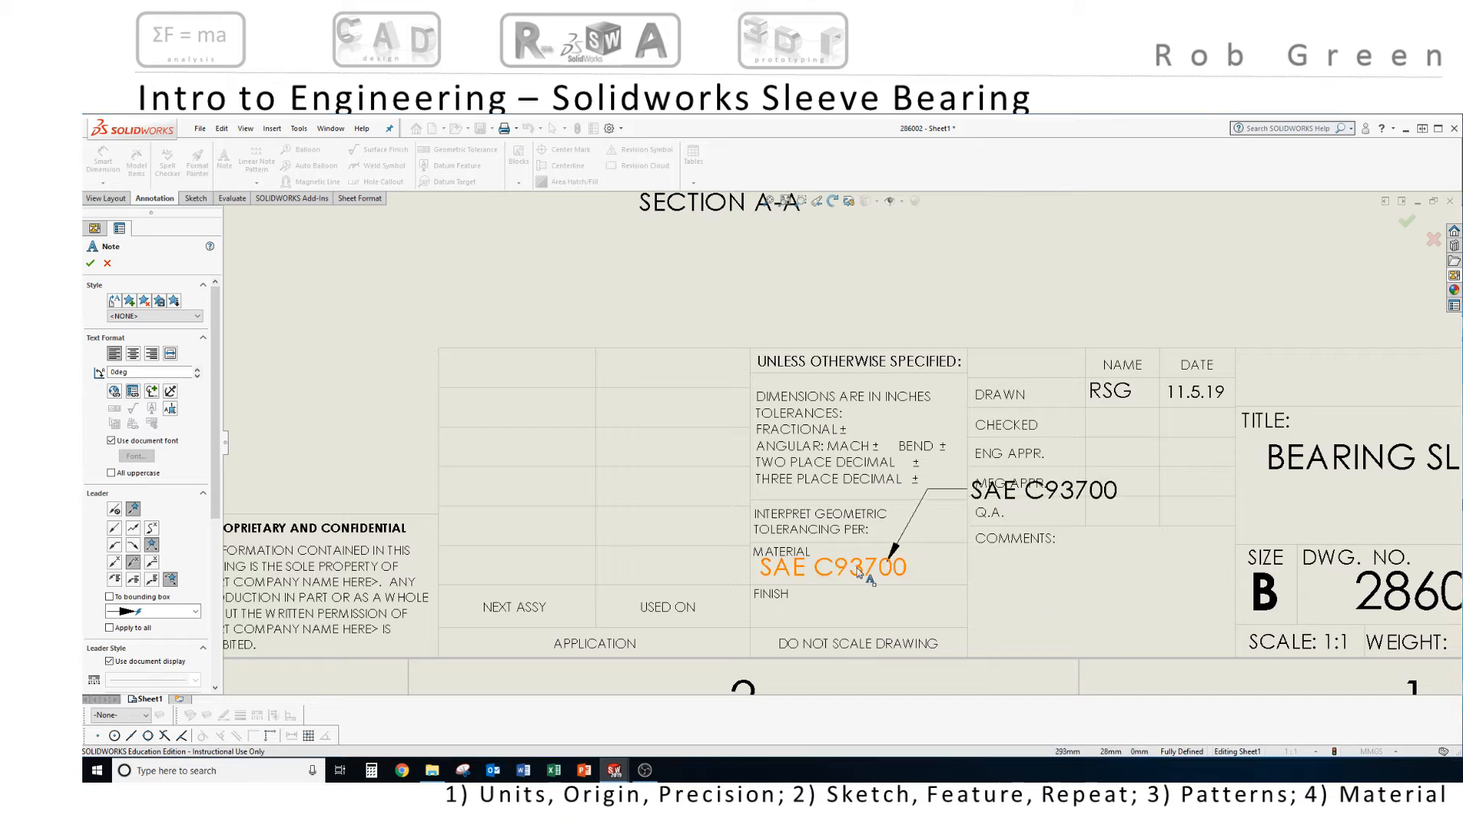
pyautogui.press('Escape')
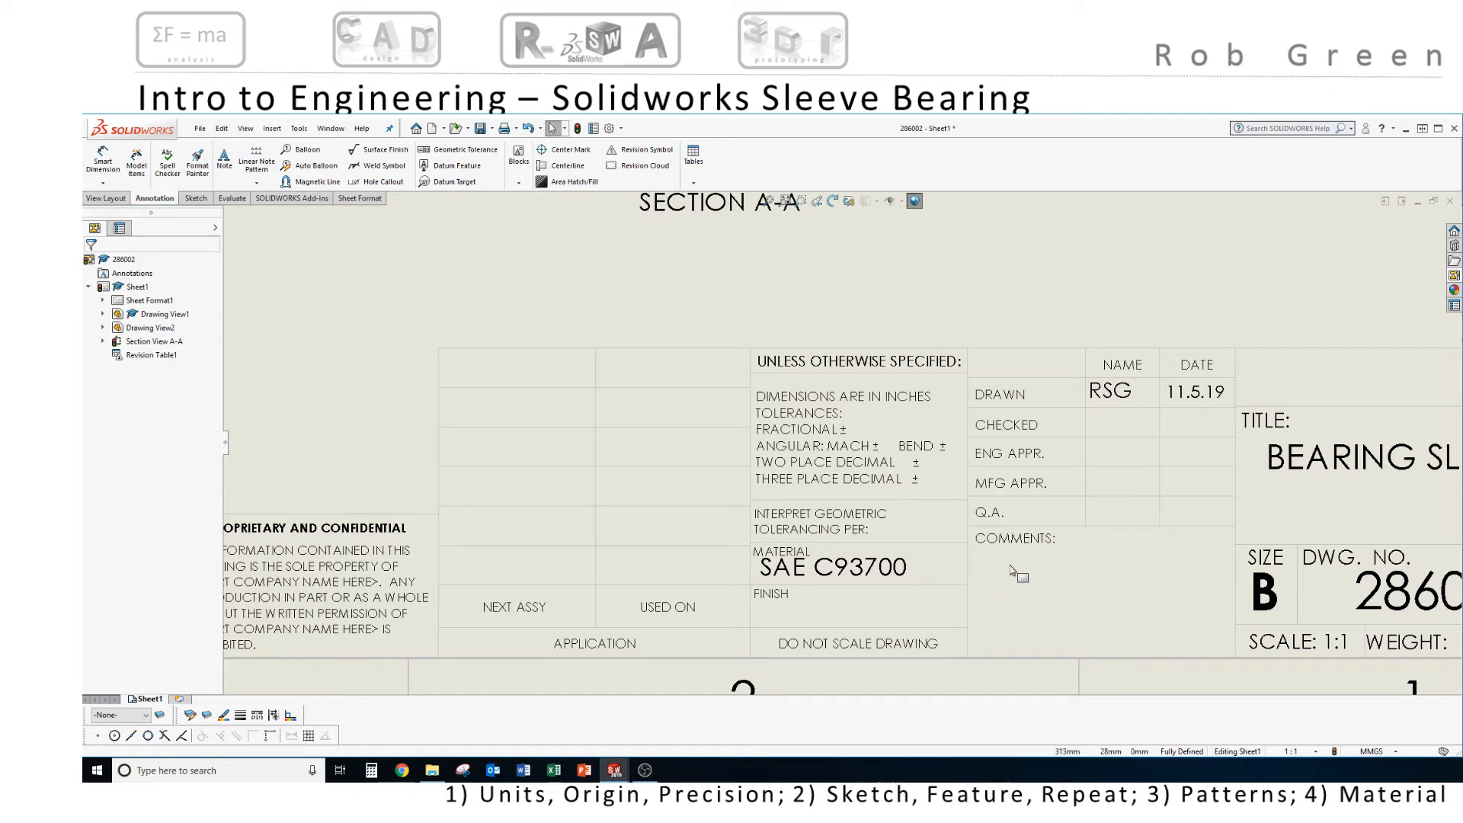
# Place a note reading BRONZE under COMMENTS in the title block
pyautogui.click(224, 161)
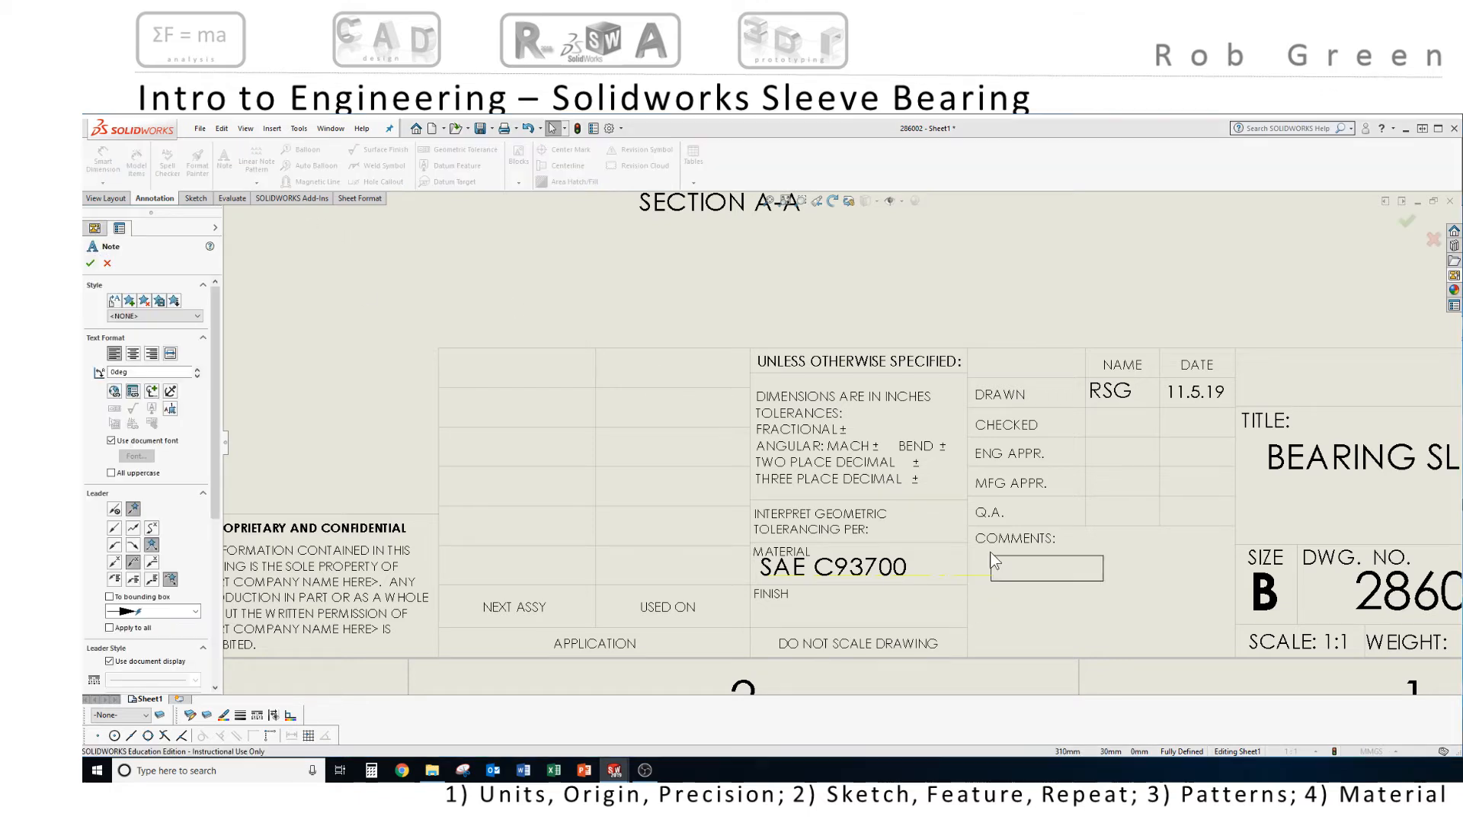
pyautogui.click(978, 552)
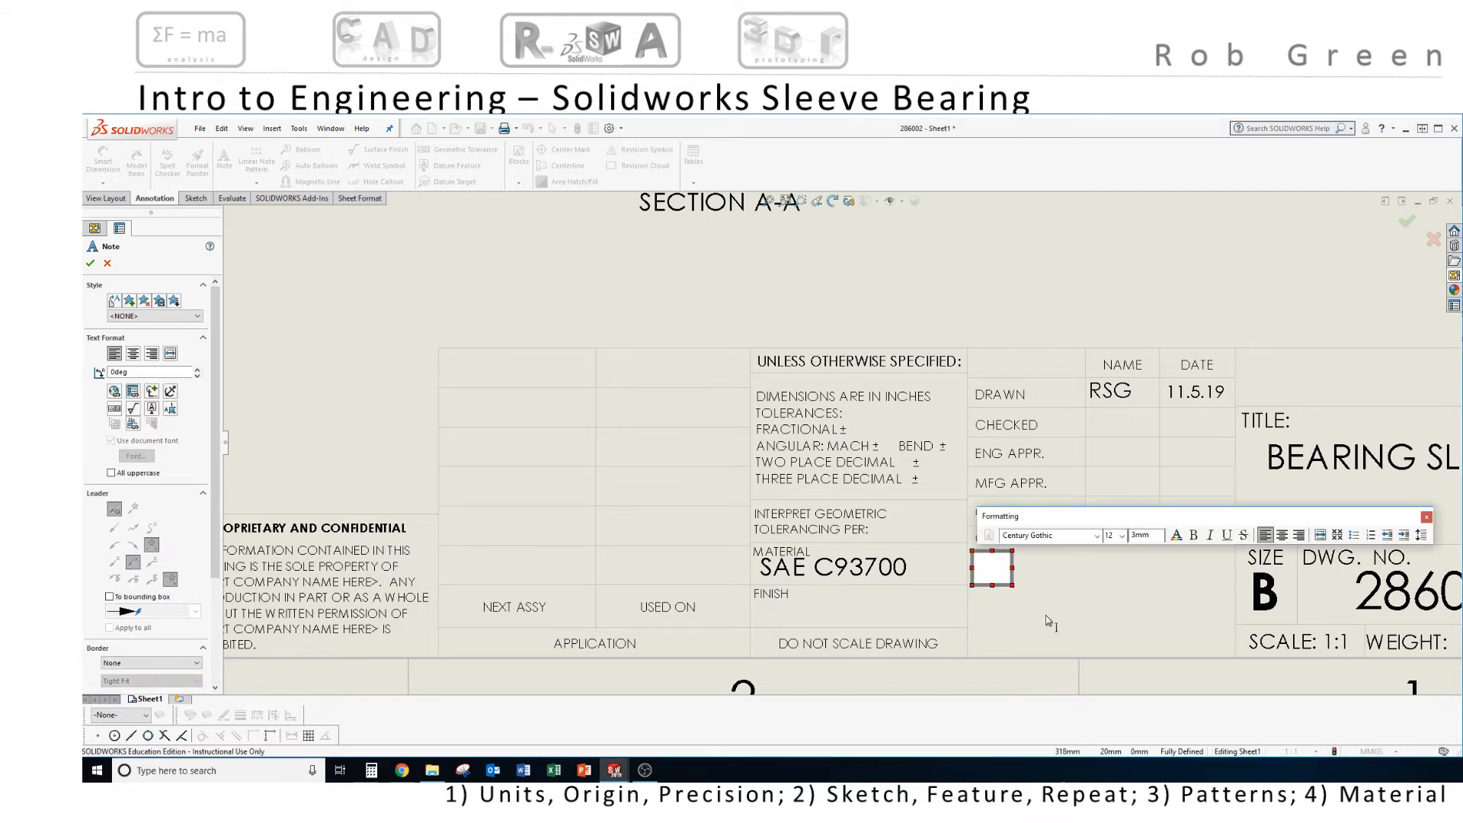
pyautogui.write('BRON')
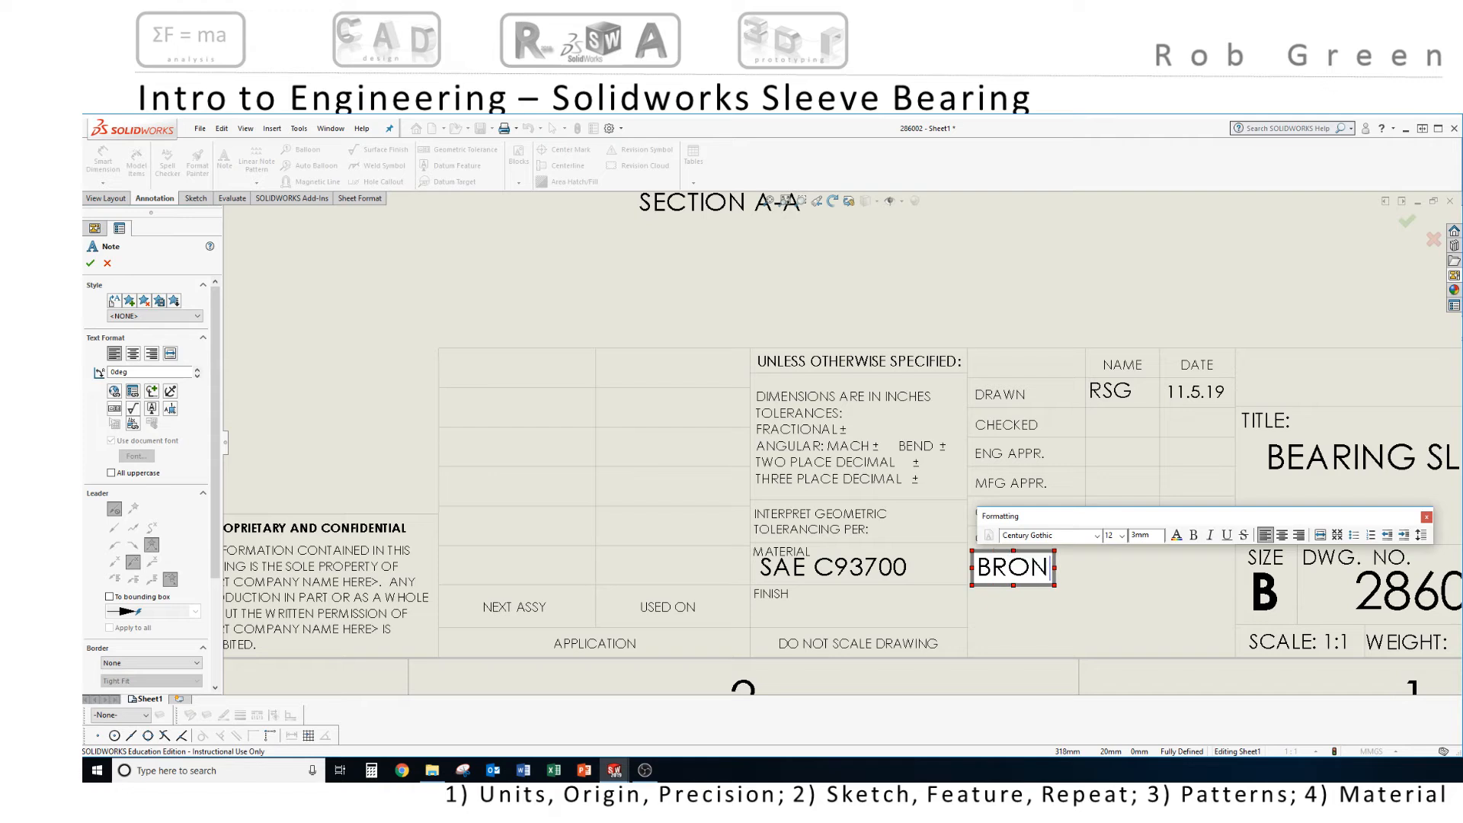
pyautogui.write('ZE')
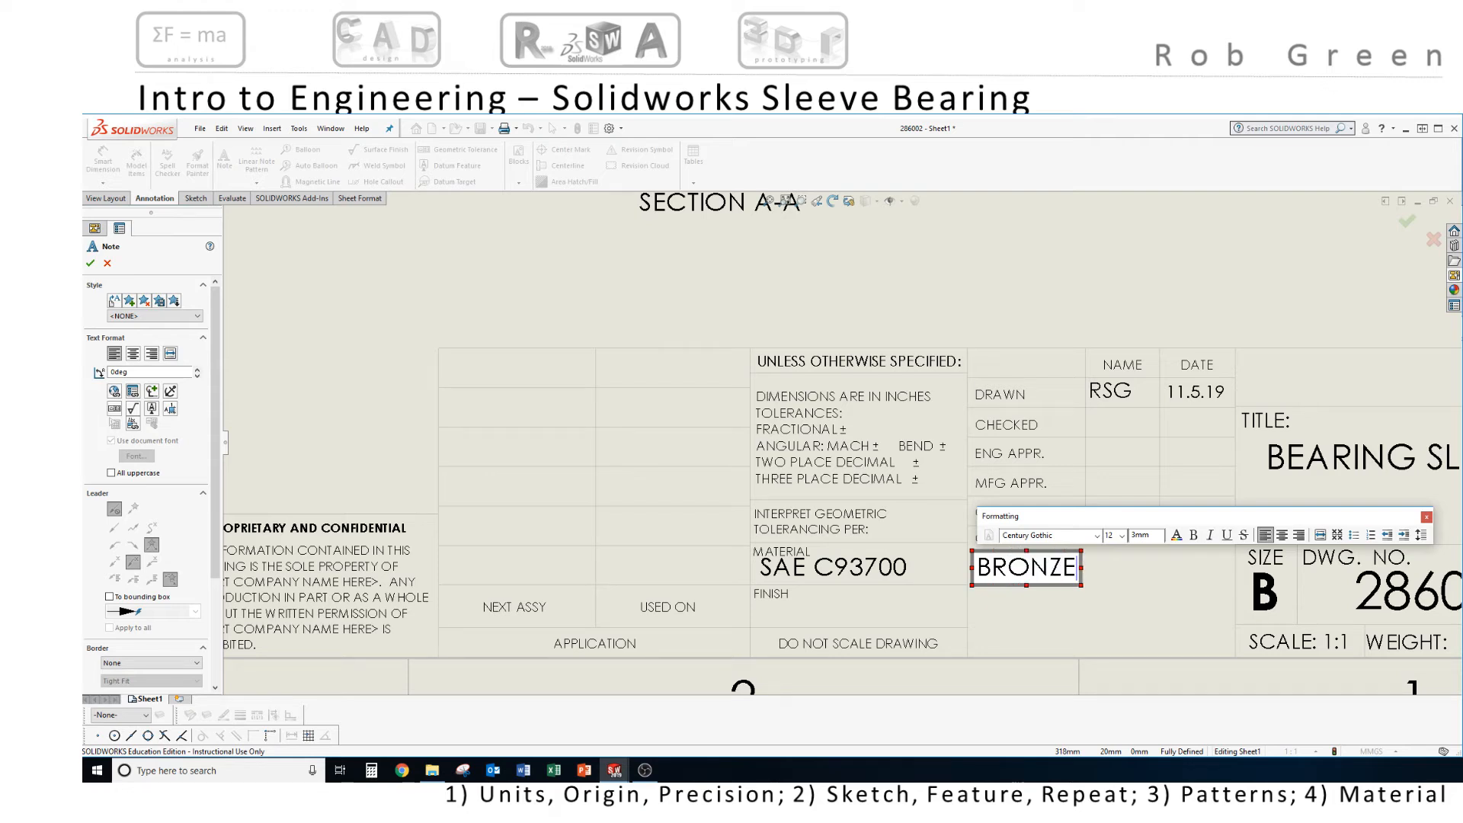
pyautogui.click(1048, 627)
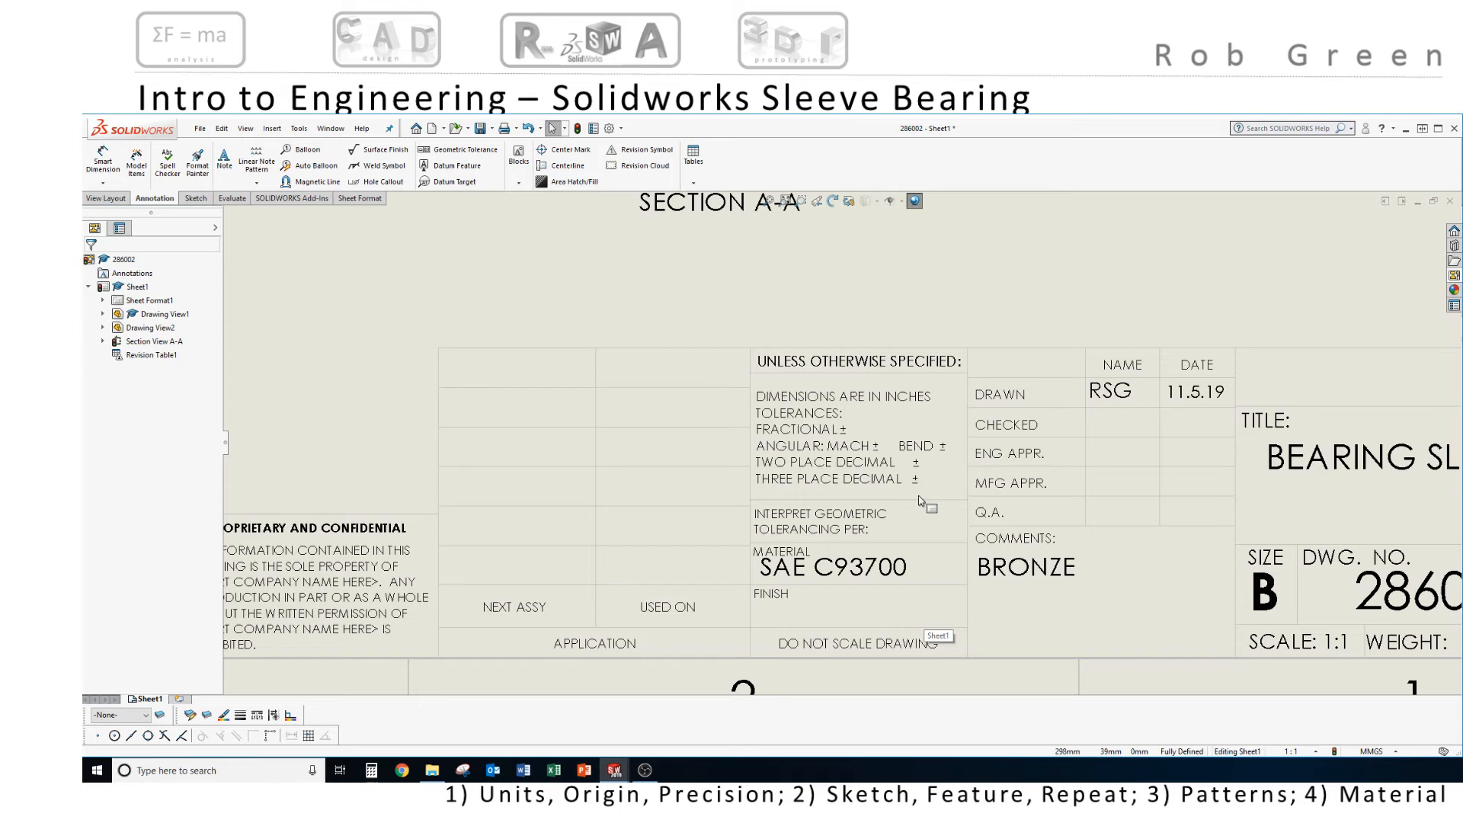
# Examine the dimensions and tolerances on the end view and Section A-A, and the title block's general tolerance fields
pyautogui.scroll(4, 920, 498)
pyautogui.moveTo(862, 449)
pyautogui.mouseDown(button='middle')
pyautogui.moveTo(906, 507)
pyautogui.moveTo(1158, 673)
pyautogui.mouseUp(button='middle')
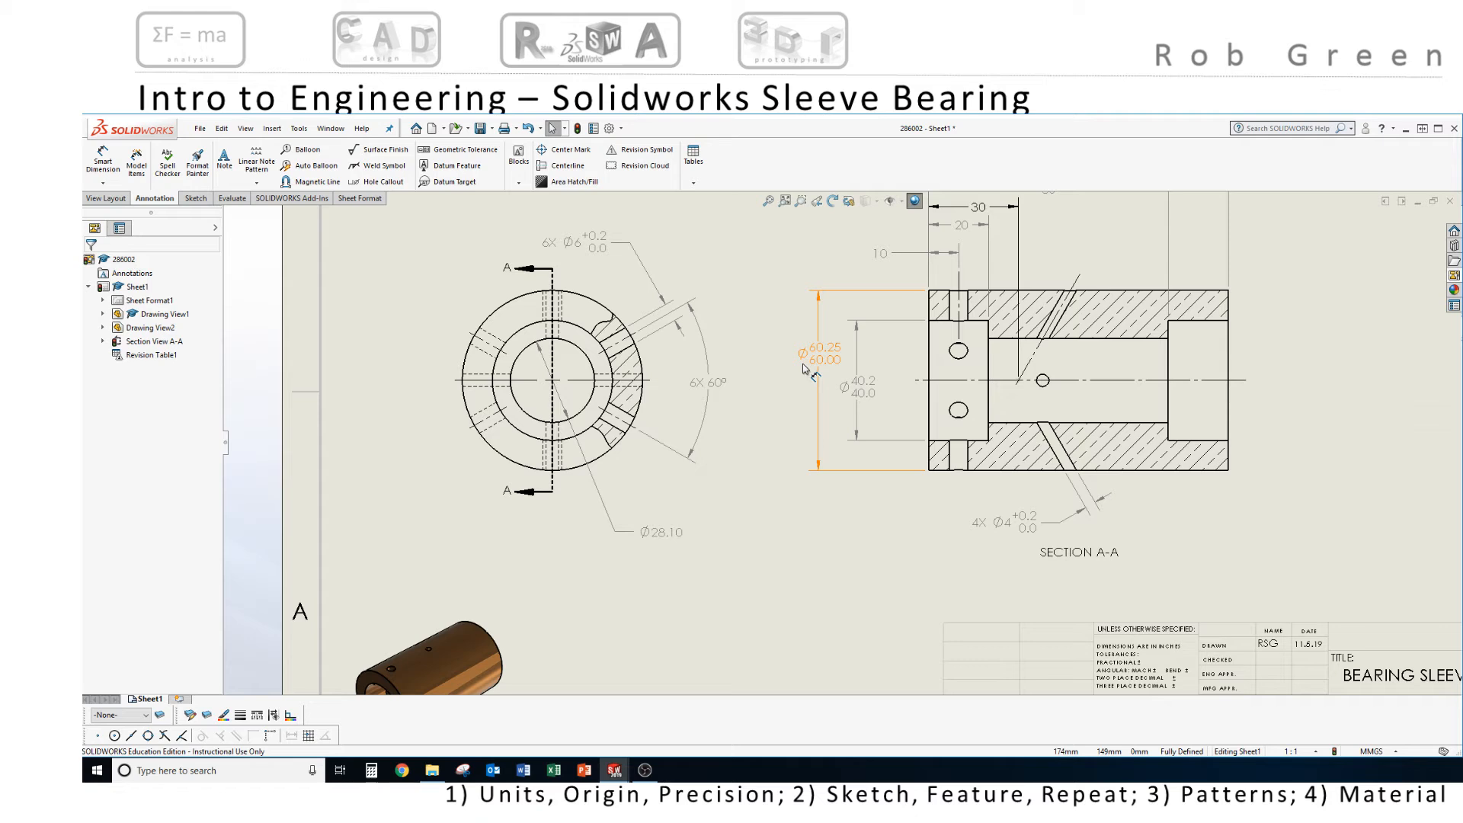
pyautogui.moveTo(839, 335); pyautogui.dragTo(750, 448, button='middle')
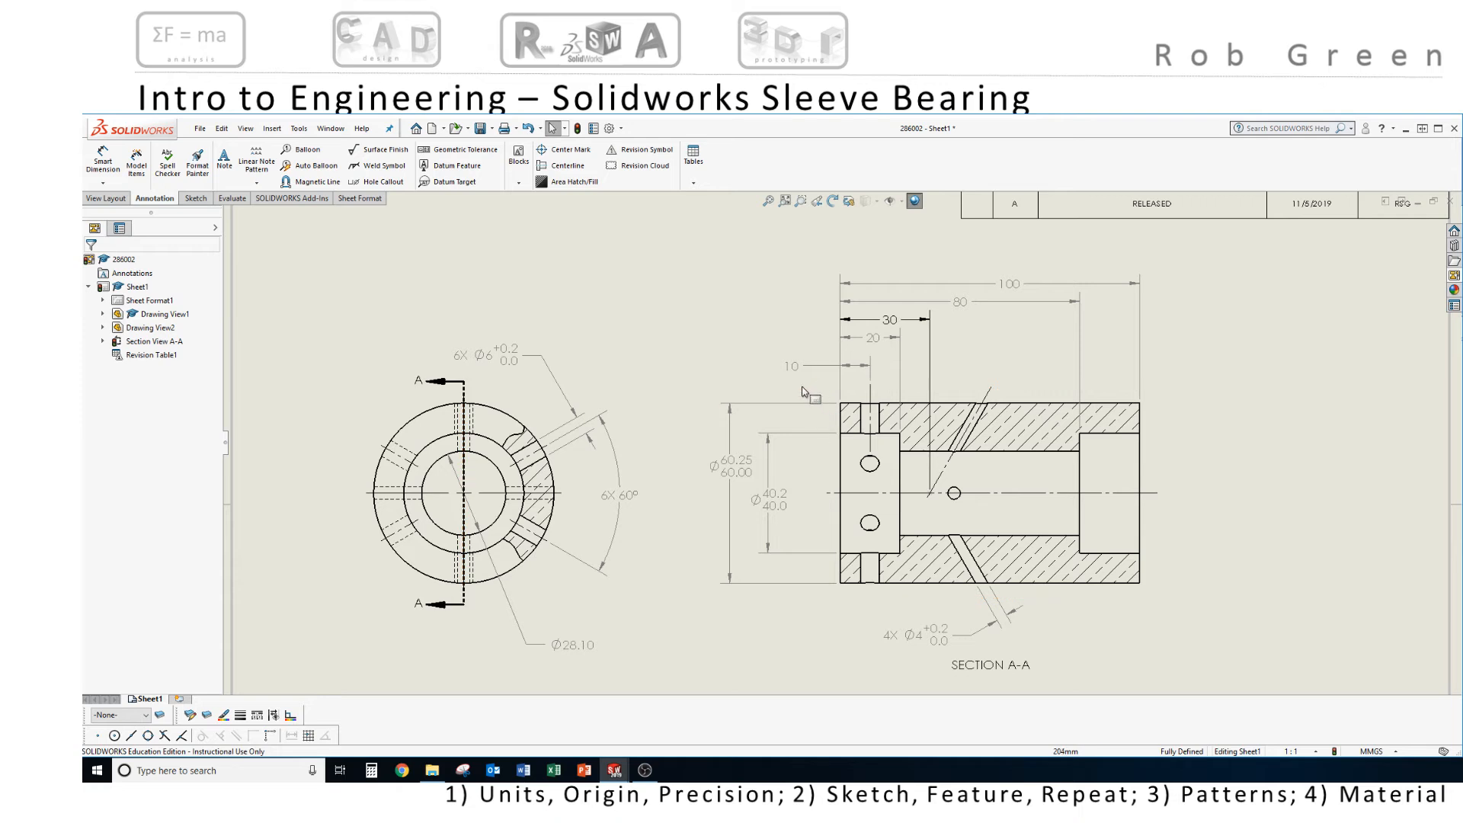
pyautogui.scroll(2, 869, 534)
pyautogui.scroll(-4, 1071, 562)
pyautogui.scroll(-2, 1071, 562)
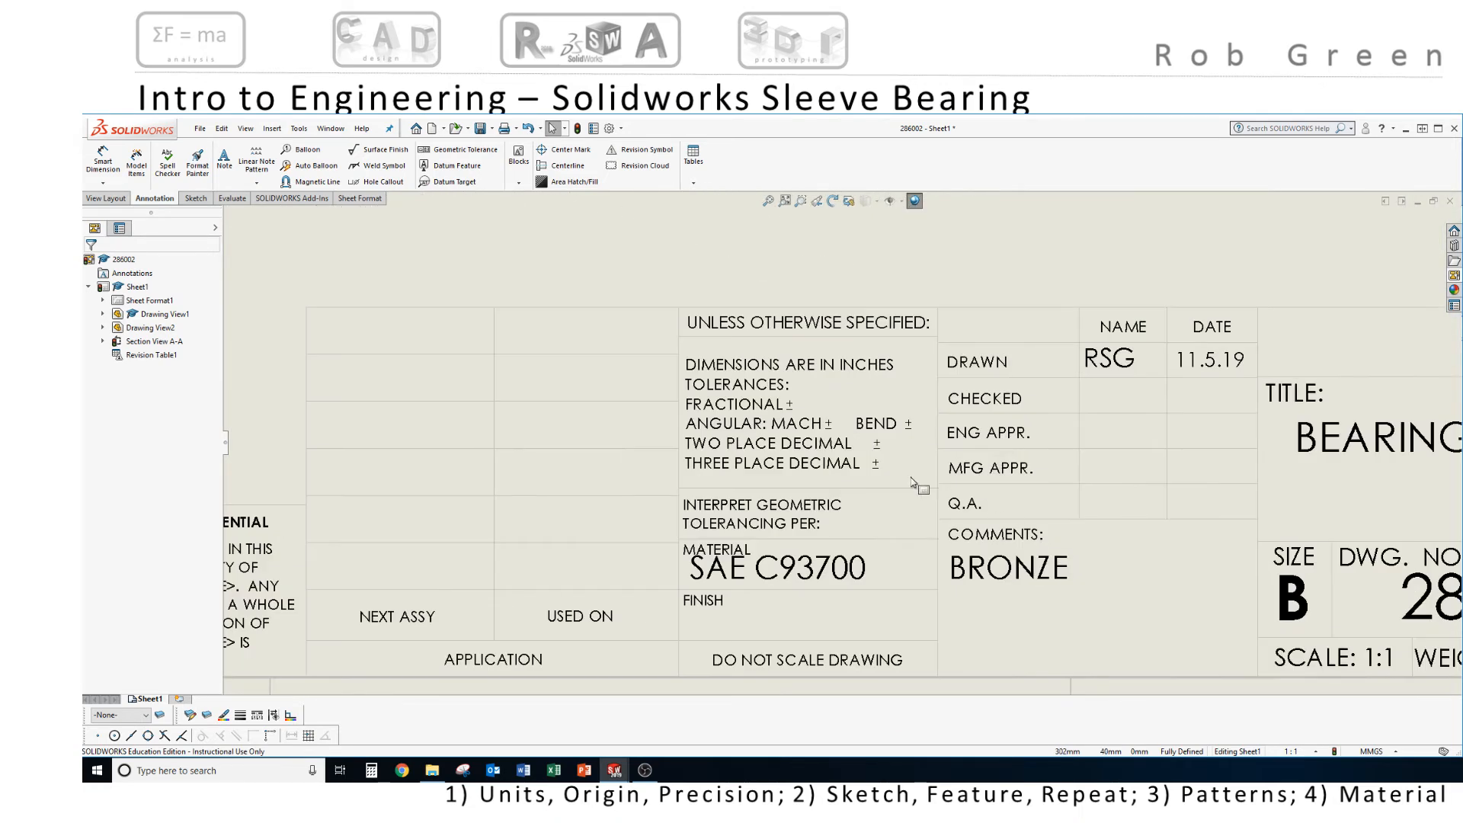
pyautogui.moveTo(909, 473); pyautogui.dragTo(911, 491, button='middle')
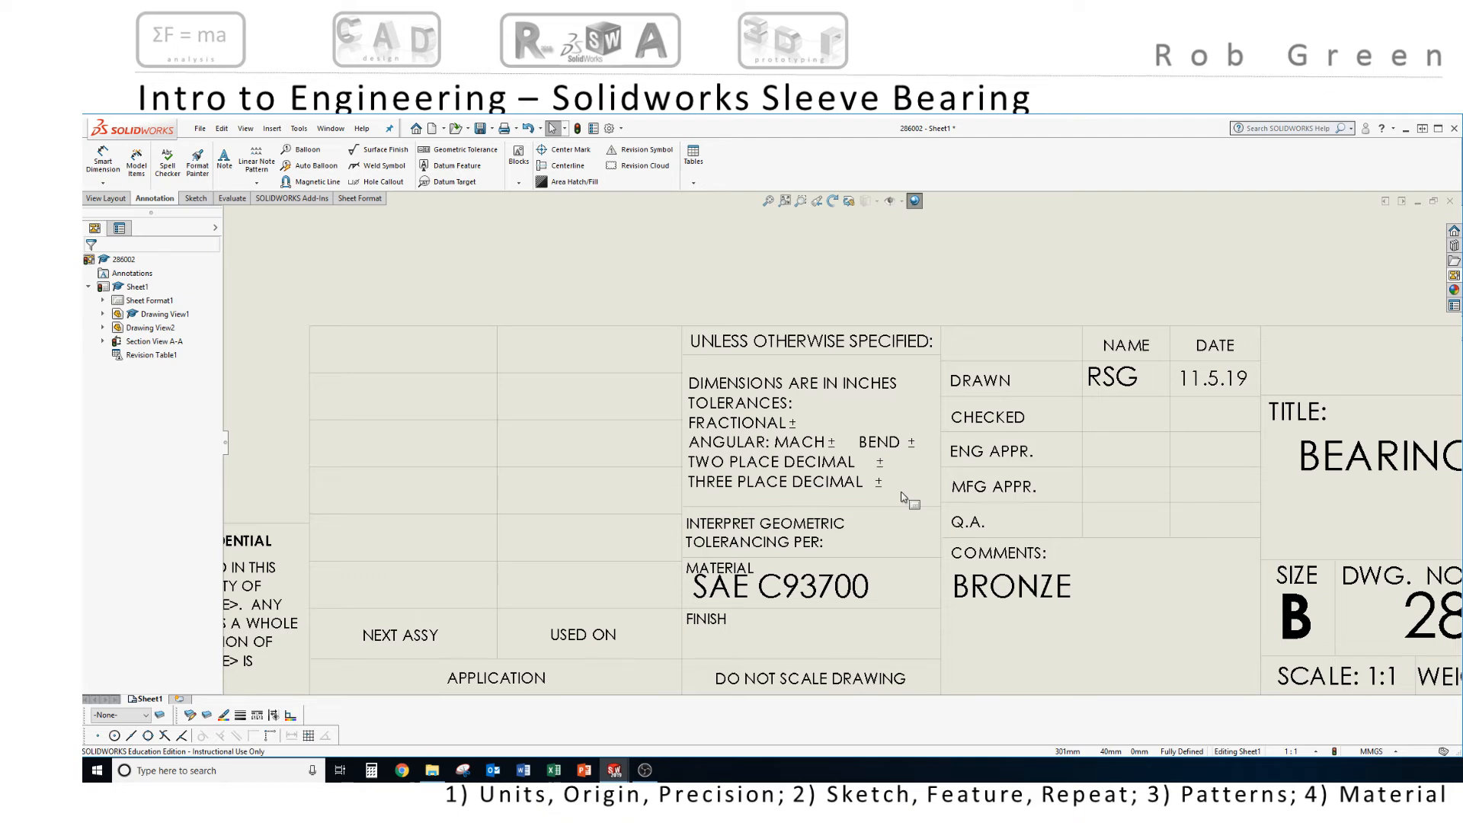
# Add a note reading +/-.03 beside TWO PLACE DECIMAL in the title block's tolerance cell
pyautogui.click(223, 160)
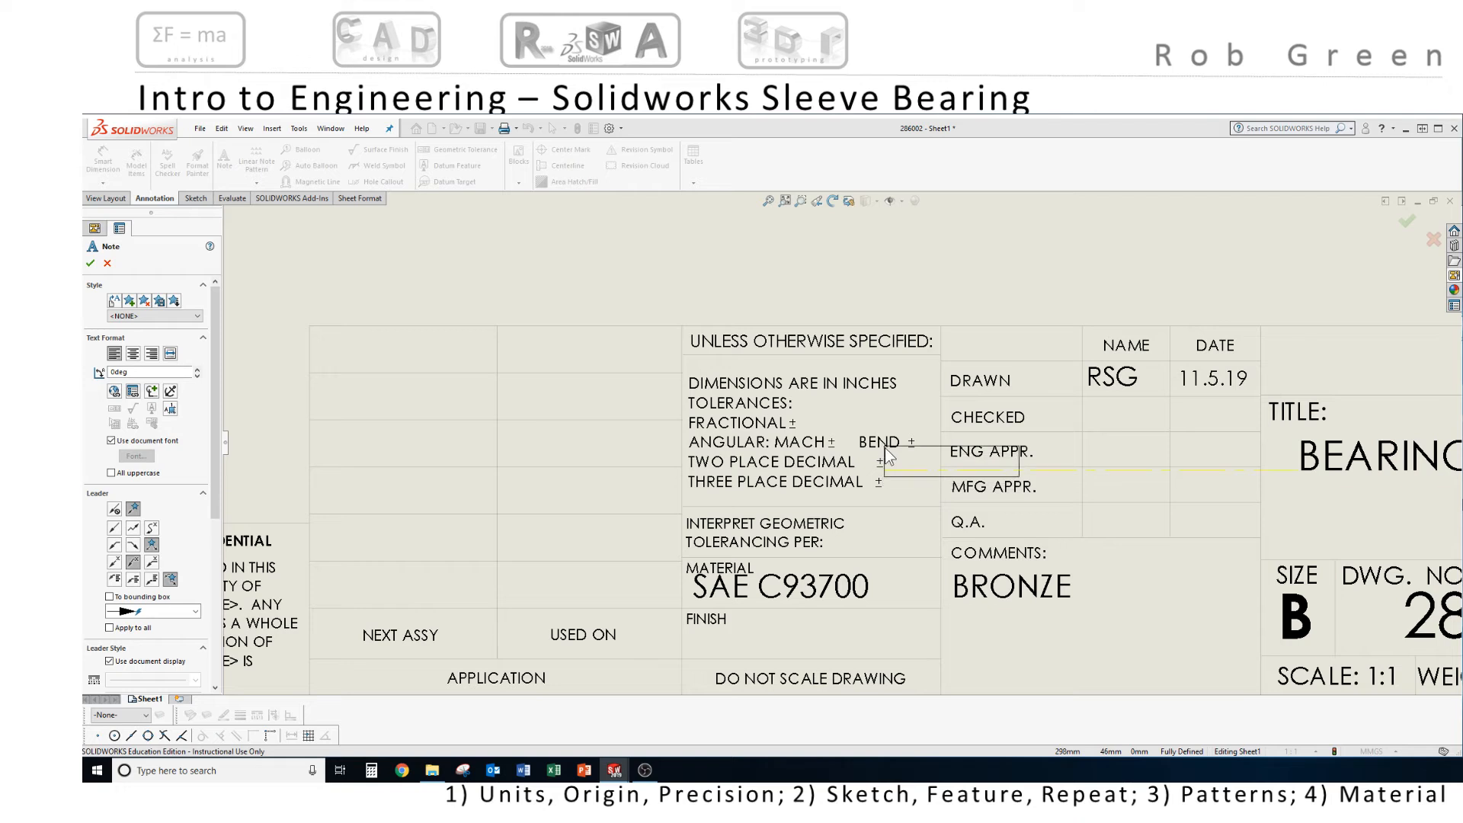
pyautogui.moveTo(882, 442); pyautogui.dragTo(926, 481)
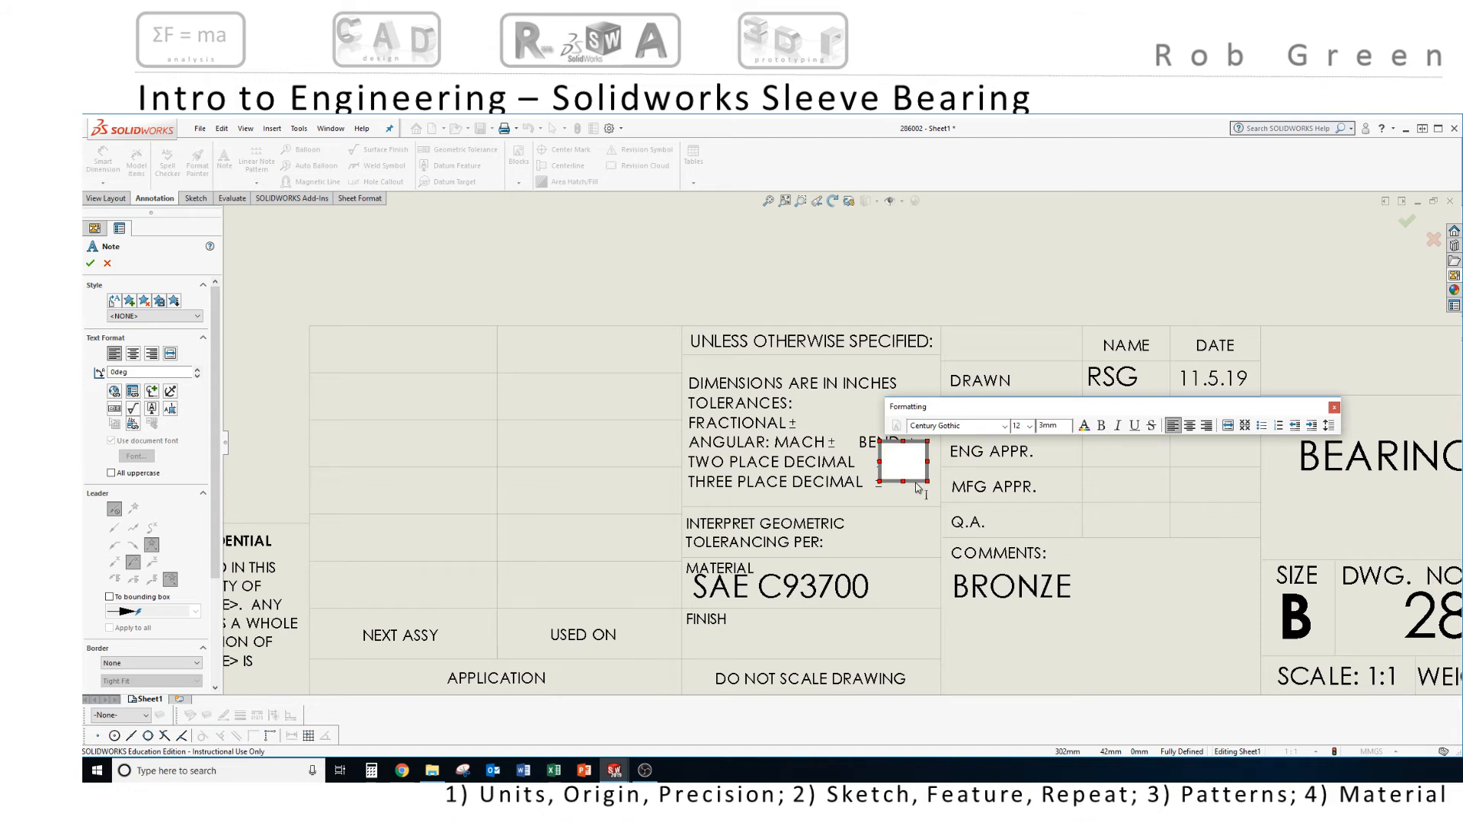
pyautogui.write('+/1')
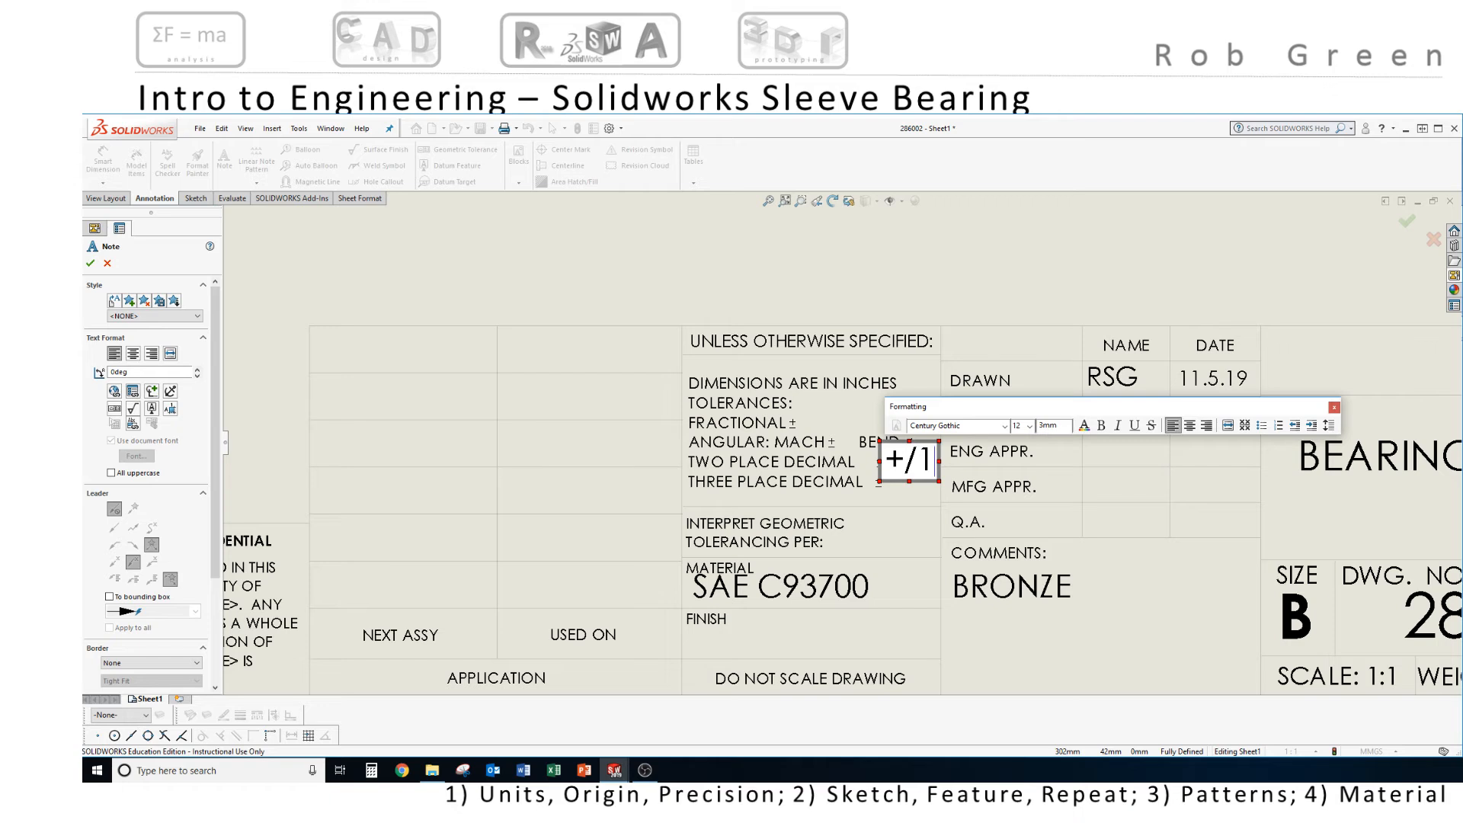
pyautogui.press('BackSpace')
pyautogui.write('-.03')
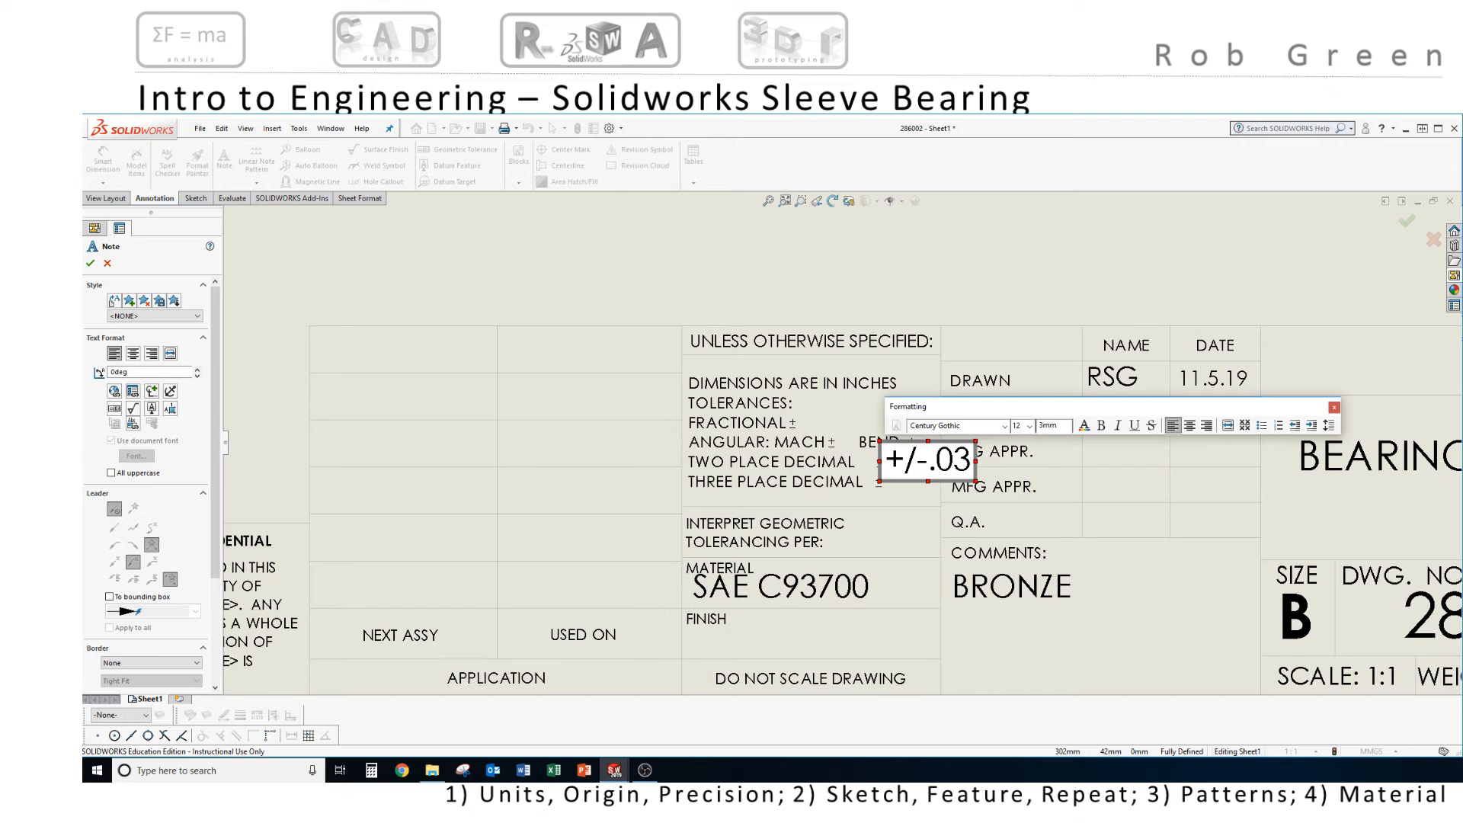
# Reduce the font size of the +/-.03 tolerance note to 8 and finish editing its text
pyautogui.moveTo(981, 472); pyautogui.dragTo(889, 468)
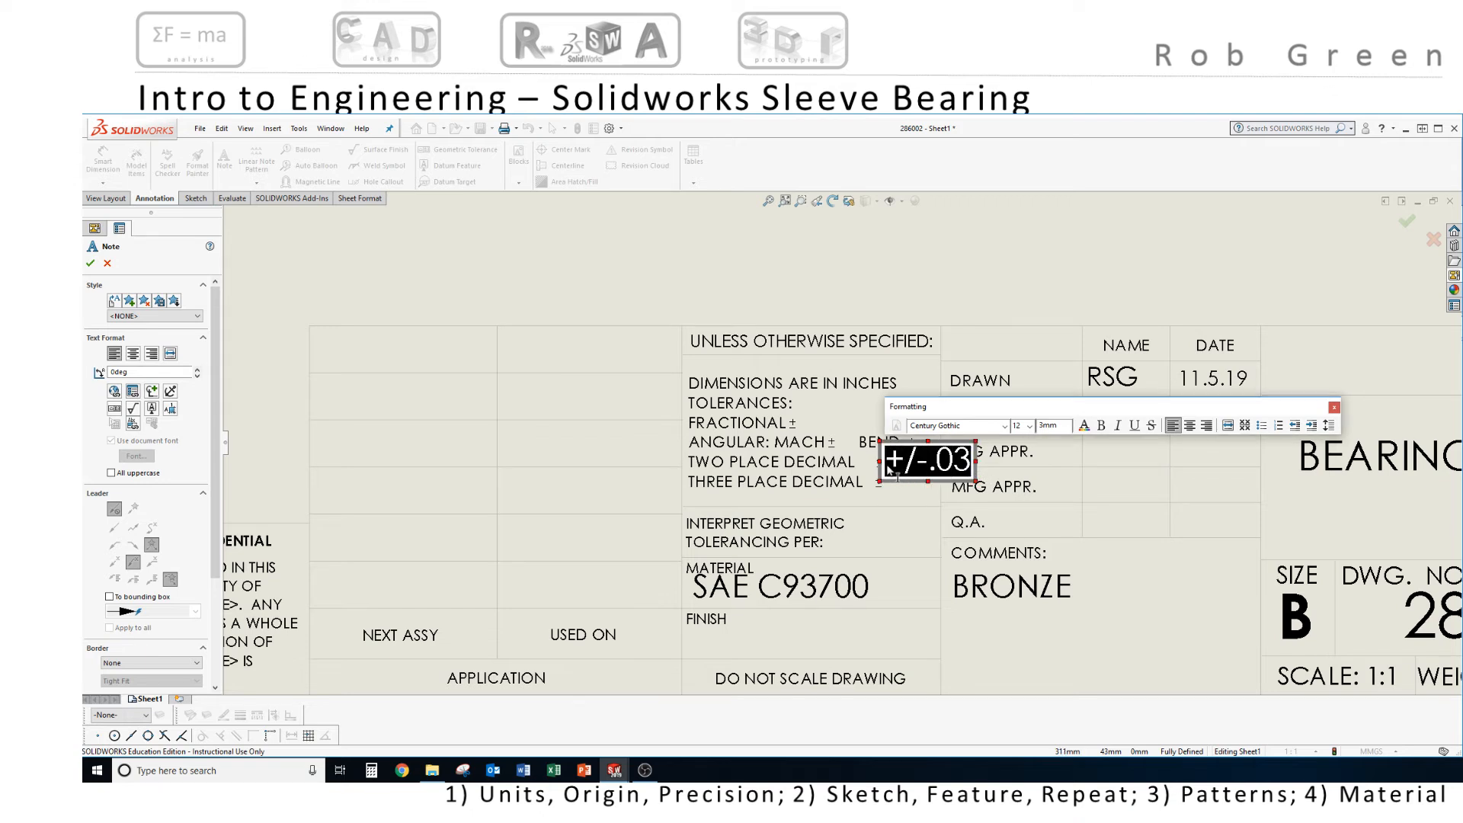
pyautogui.click(1030, 426)
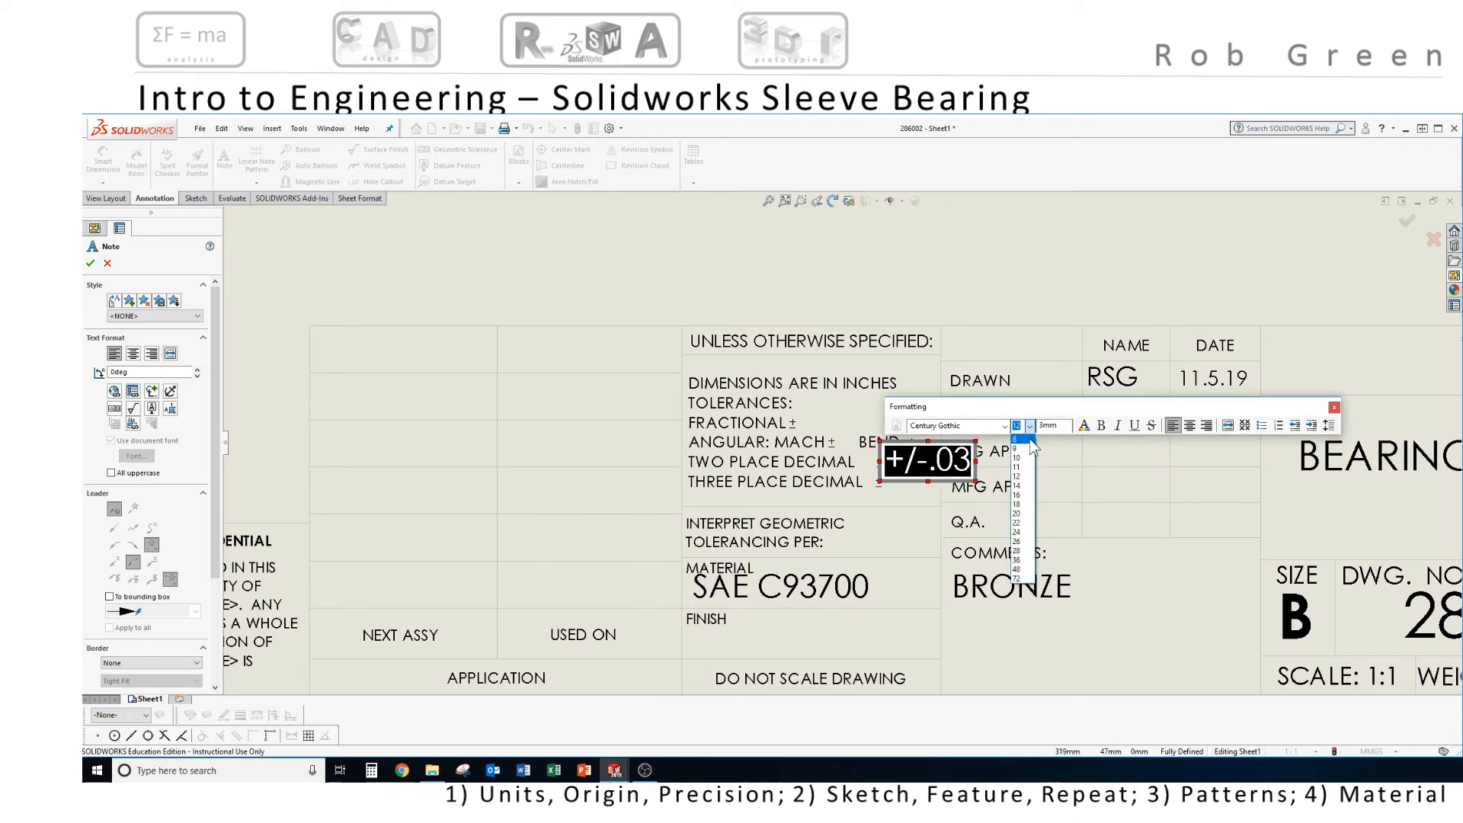
pyautogui.click(1030, 440)
pyautogui.click(1029, 426)
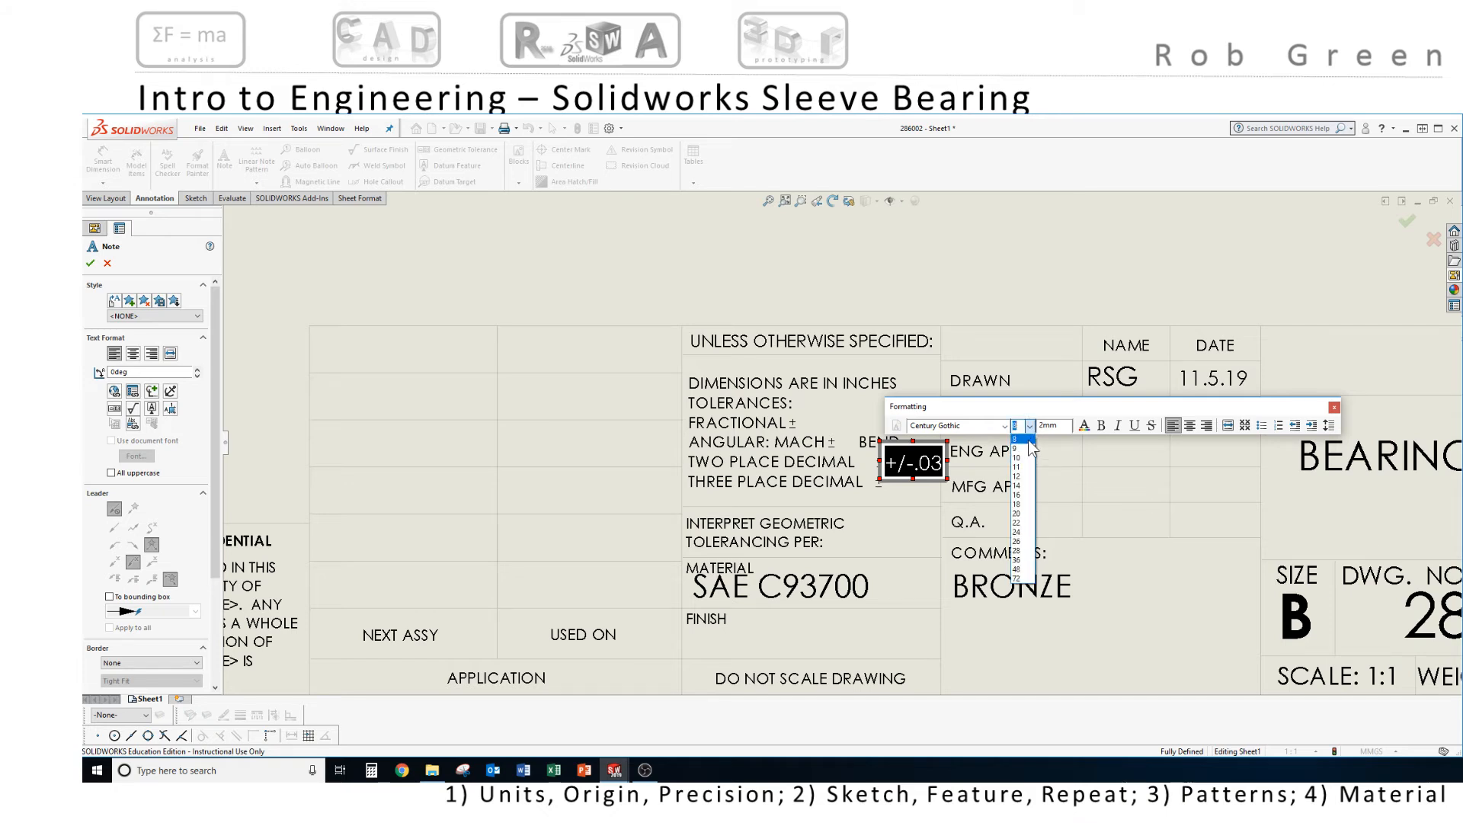
pyautogui.click(1027, 440)
pyautogui.click(1132, 296)
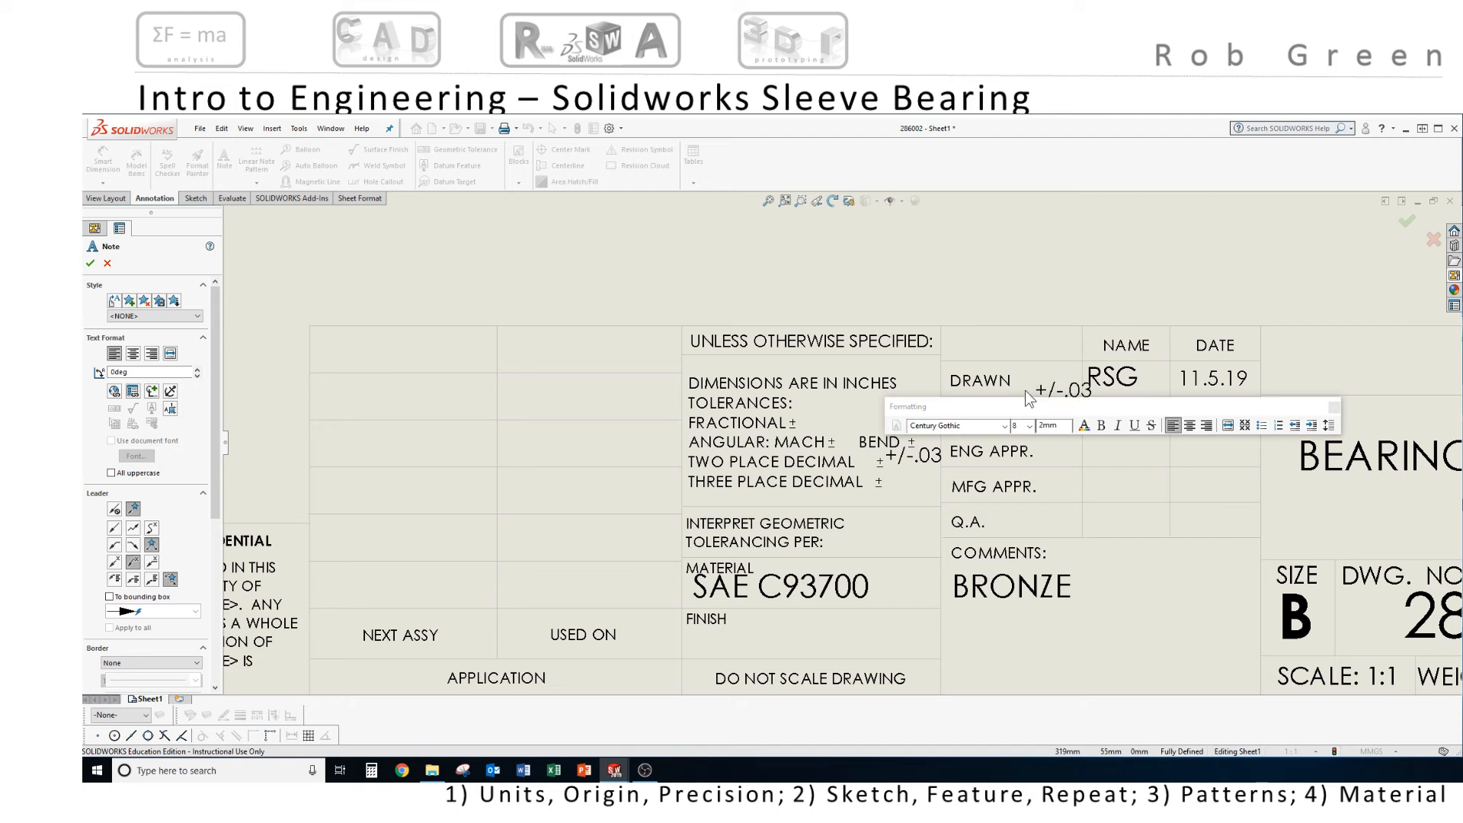
# Shorten the two place decimal tolerance note to .03 and position it just after the printed ± sign
pyautogui.press('Escape')
pyautogui.scroll(-1, 950, 469)
pyautogui.scroll(-1, 924, 466)
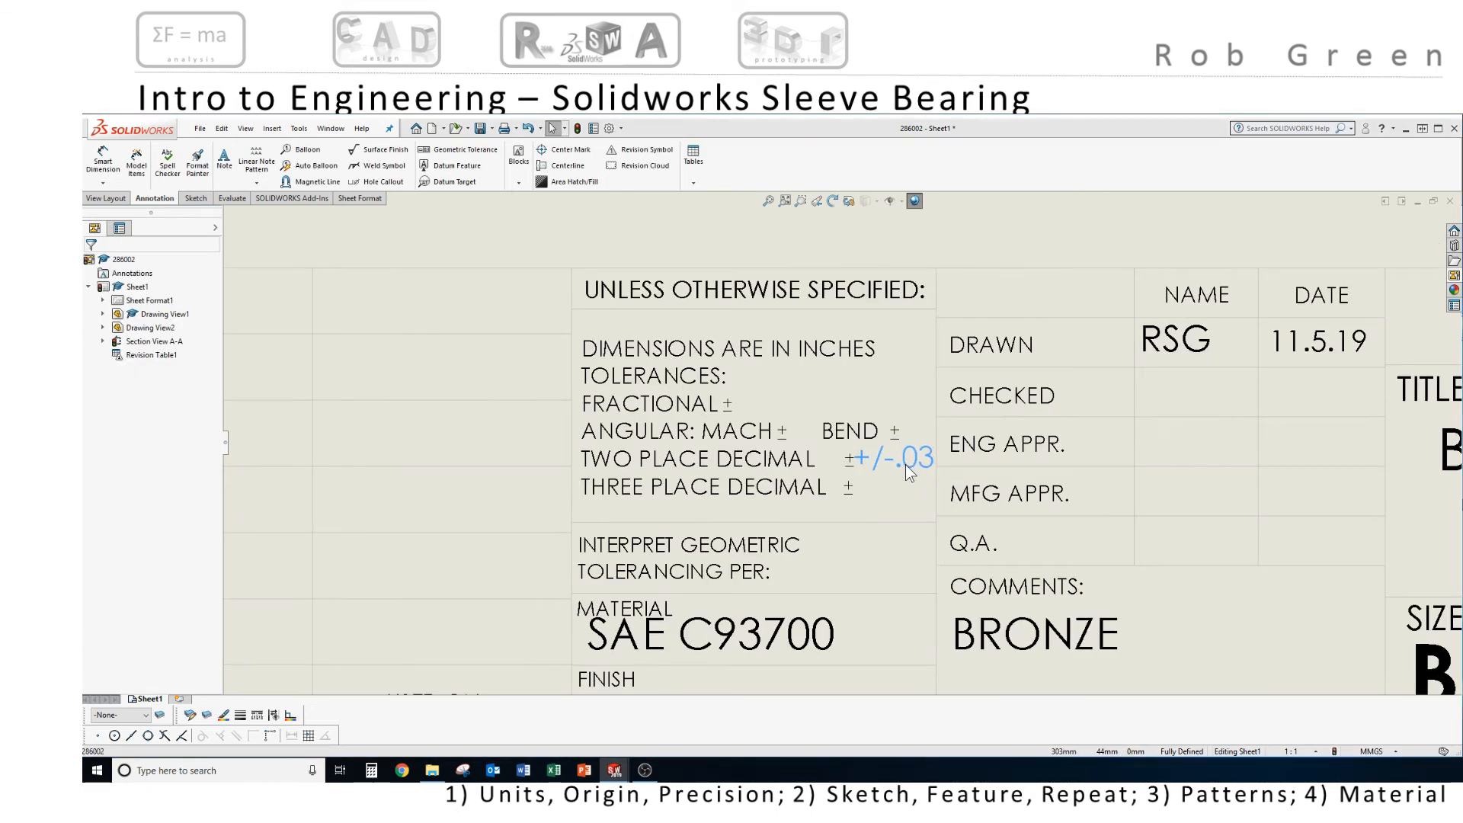
pyautogui.click(906, 465)
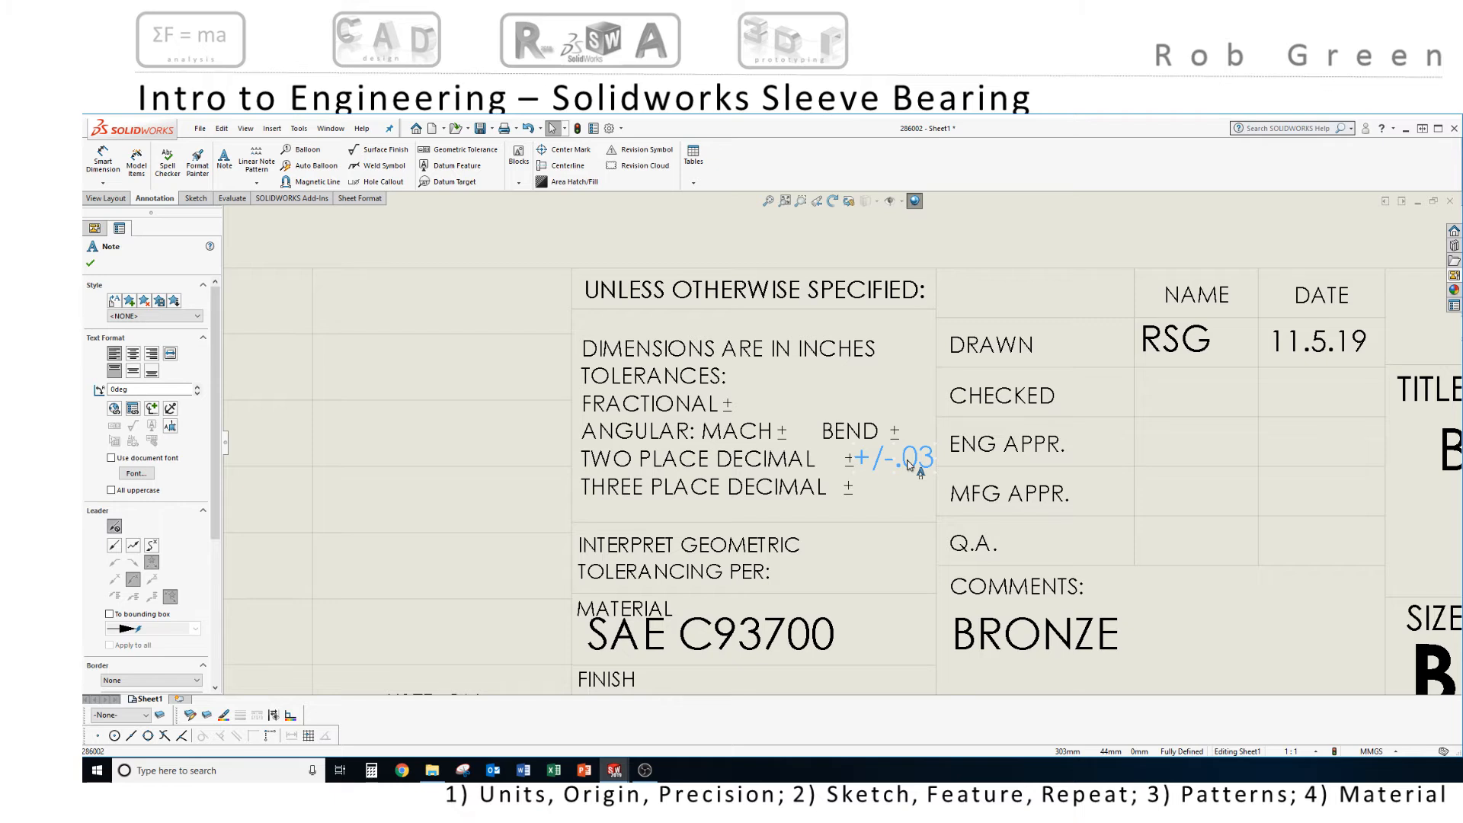
pyautogui.doubleClick(907, 464)
pyautogui.moveTo(898, 463); pyautogui.dragTo(855, 462)
pyautogui.press('Delete')
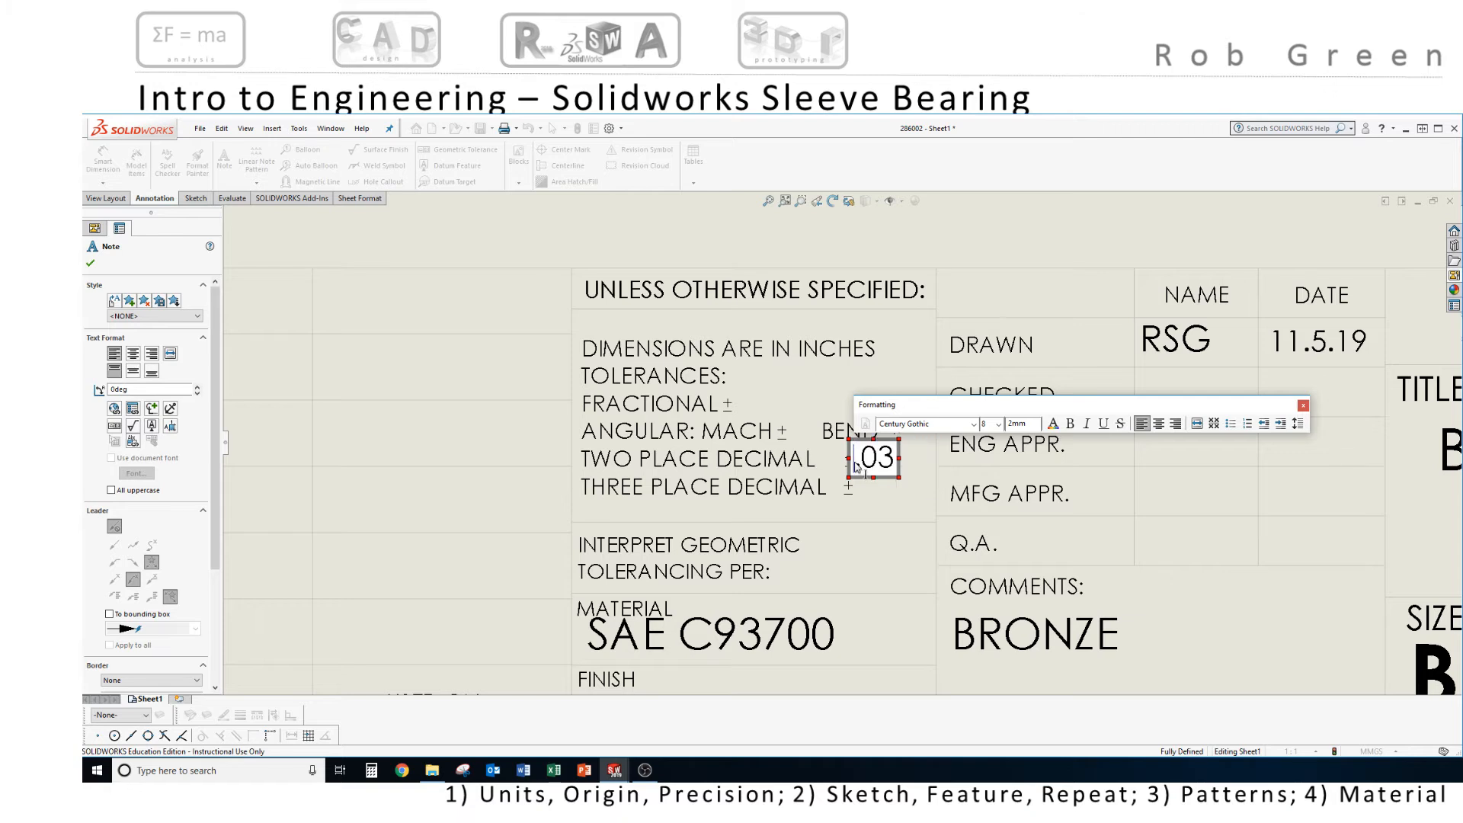
pyautogui.click(976, 249)
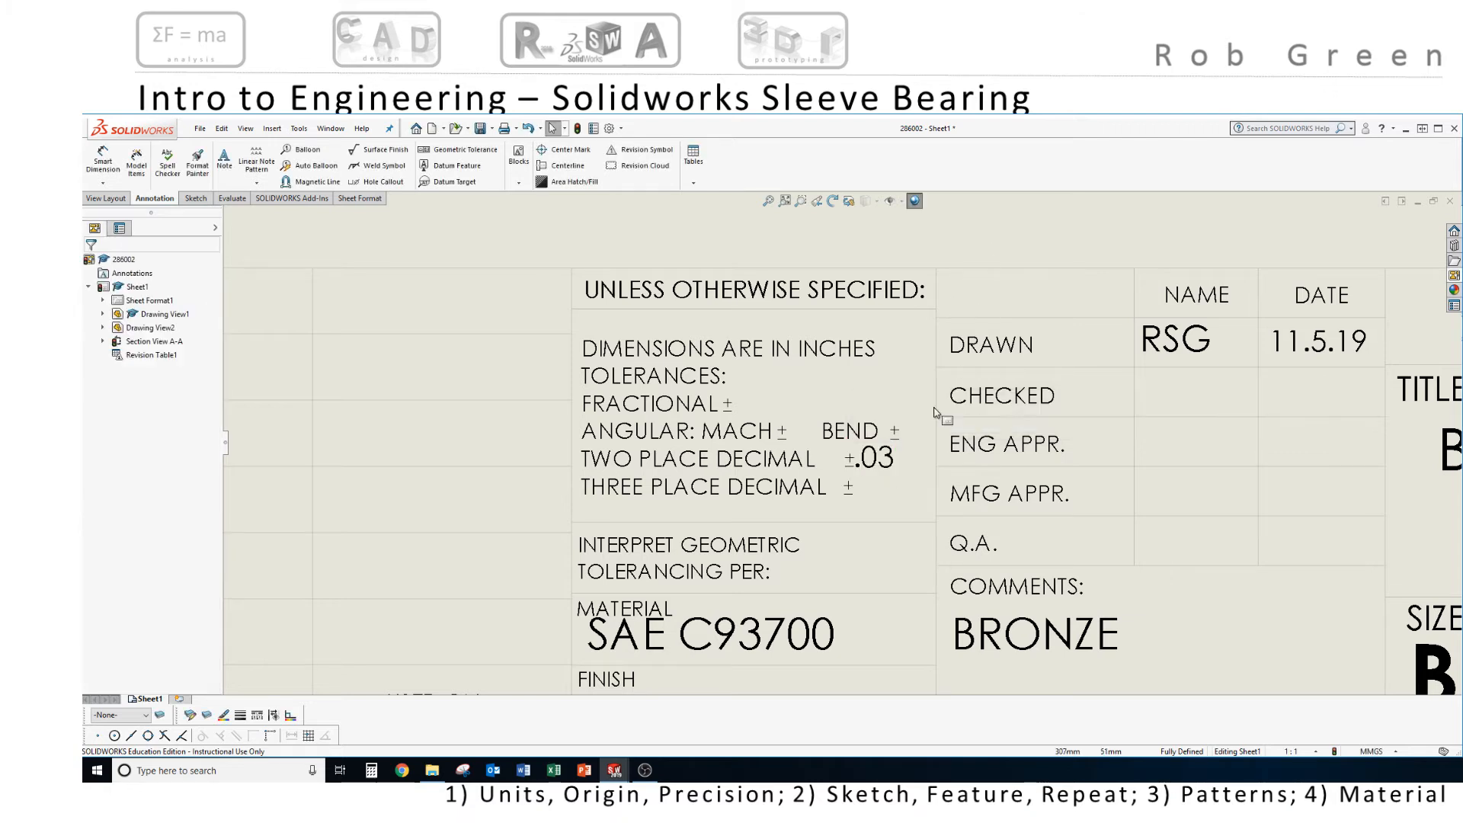
pyautogui.moveTo(875, 459); pyautogui.dragTo(882, 467)
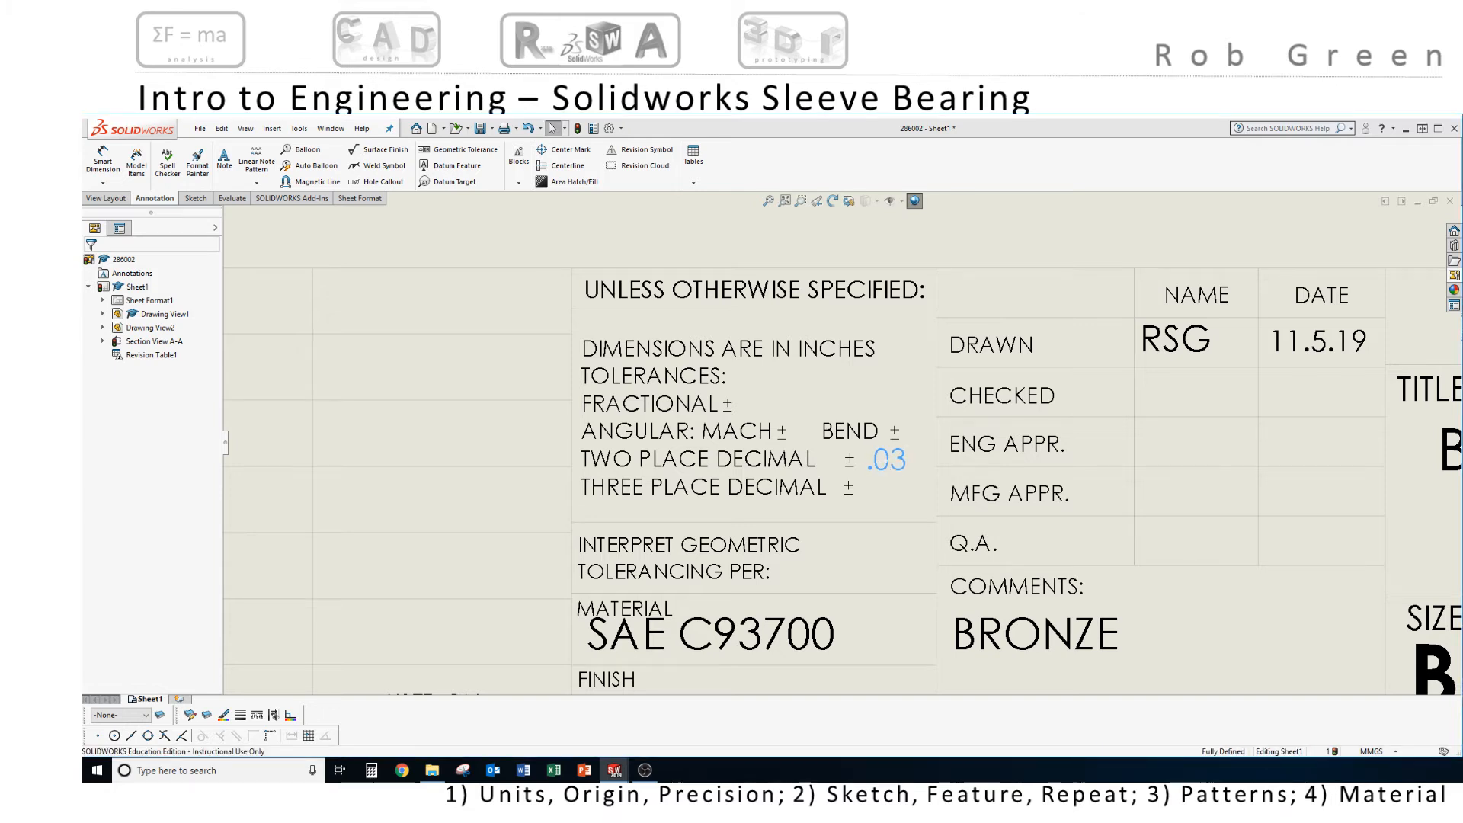
pyautogui.click(882, 462)
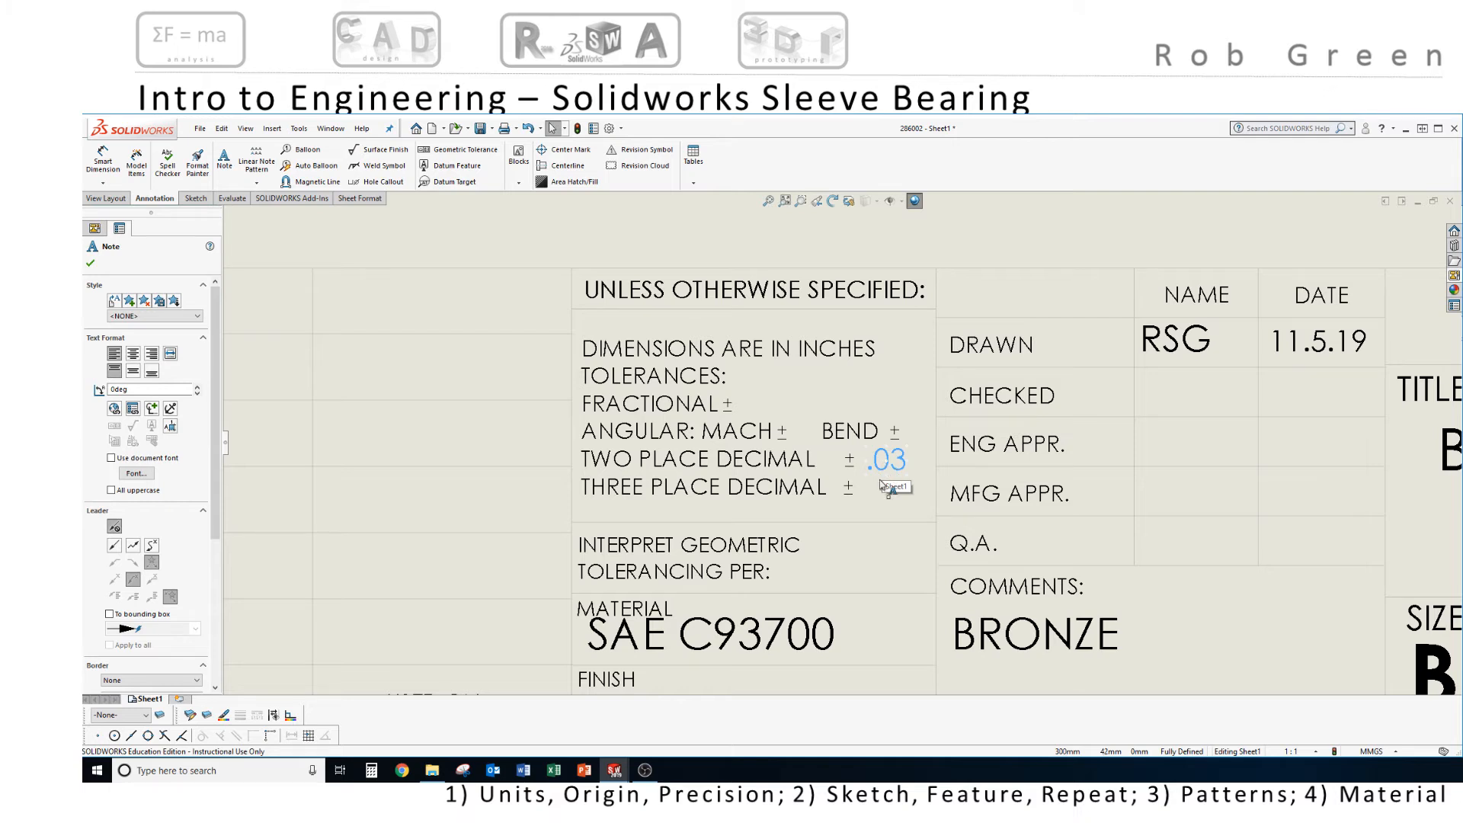
# Set the precision of the end view's inner bore diameter dimension to one decimal place (.1)
pyautogui.scroll(4, 882, 486)
pyautogui.scroll(-5, 975, 526)
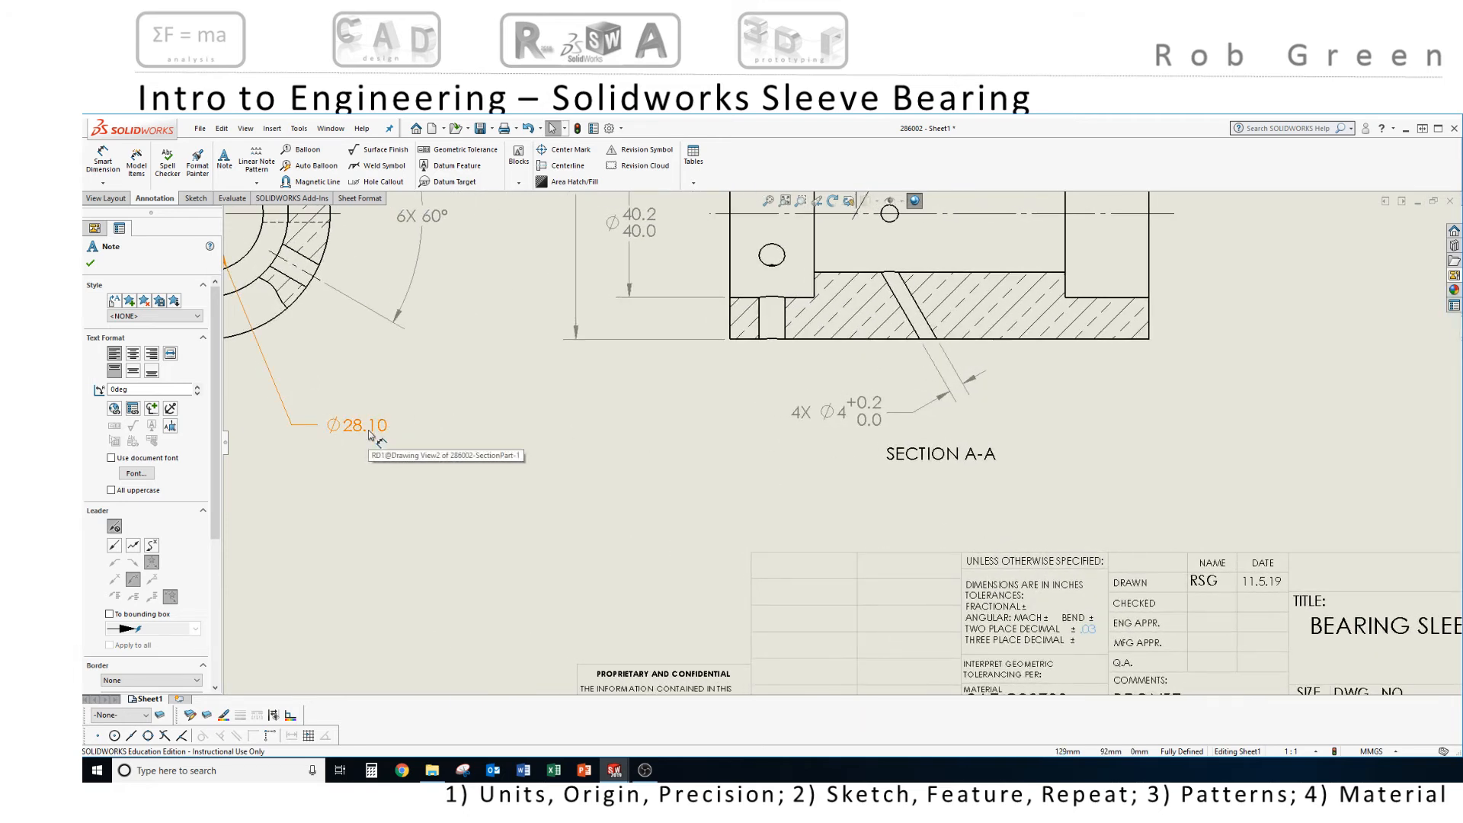
pyautogui.moveTo(368, 432); pyautogui.dragTo(660, 501, button='middle')
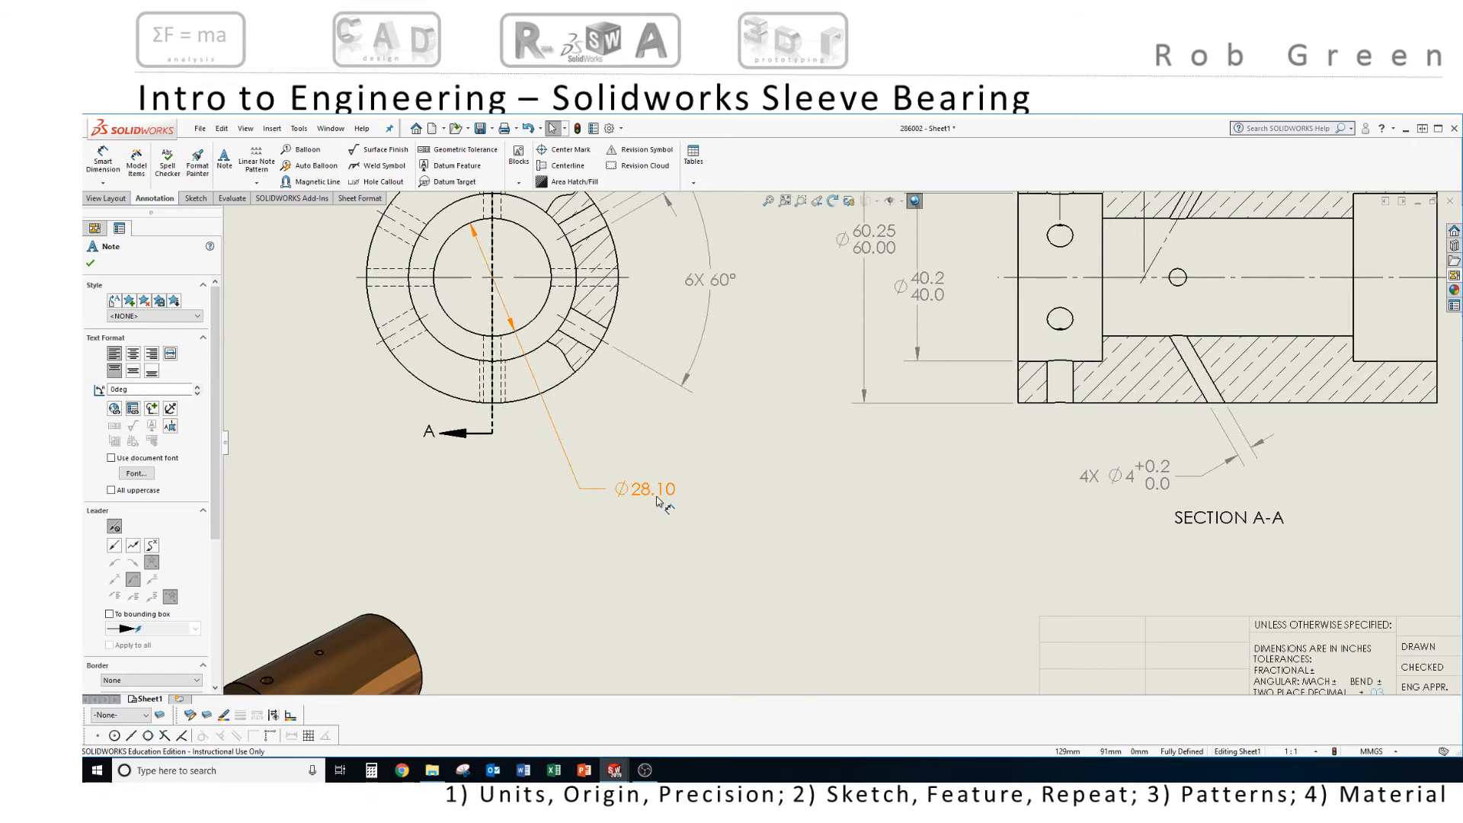
pyautogui.click(657, 504)
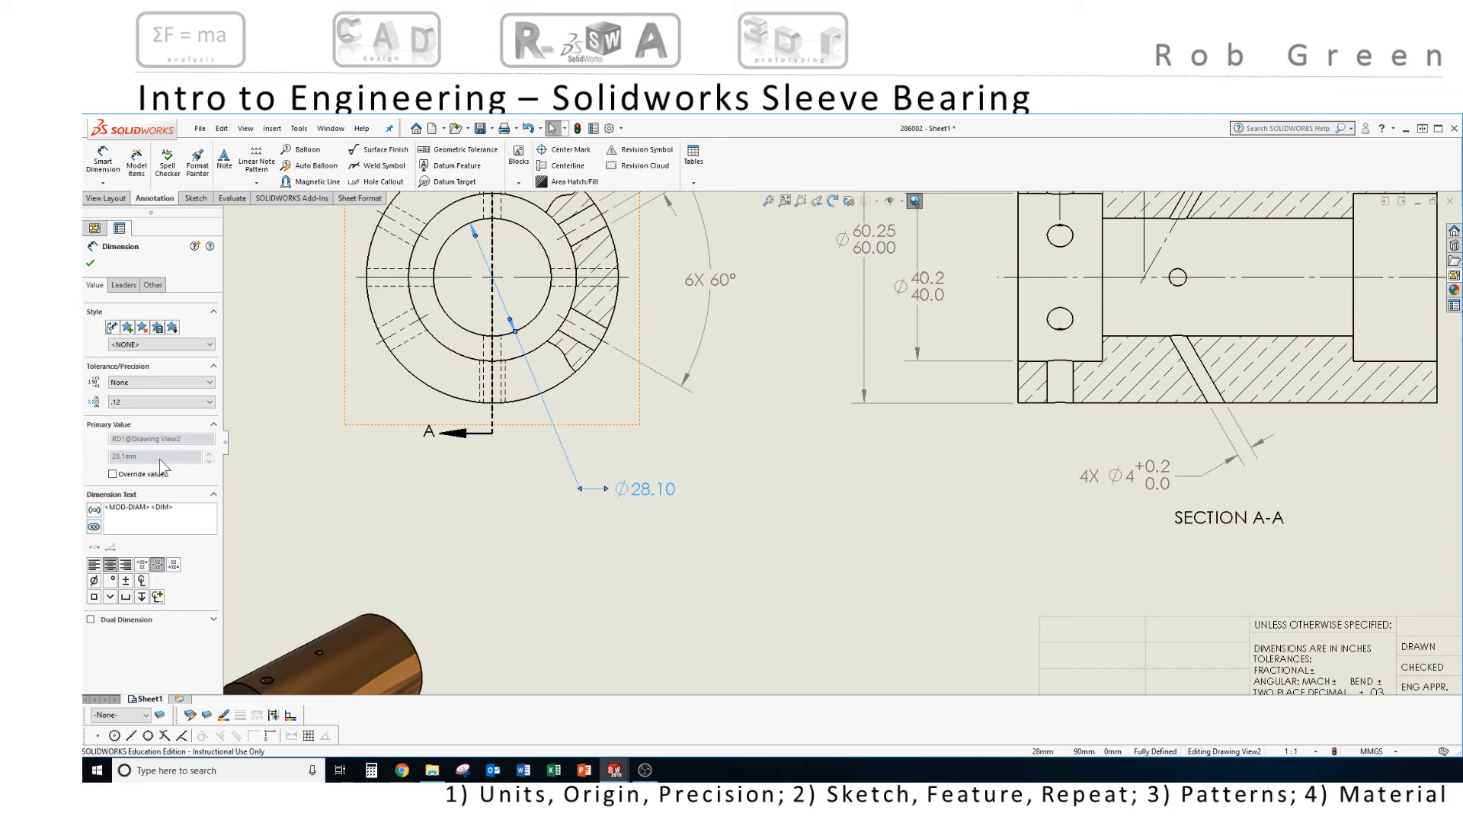
pyautogui.click(151, 402)
pyautogui.click(133, 421)
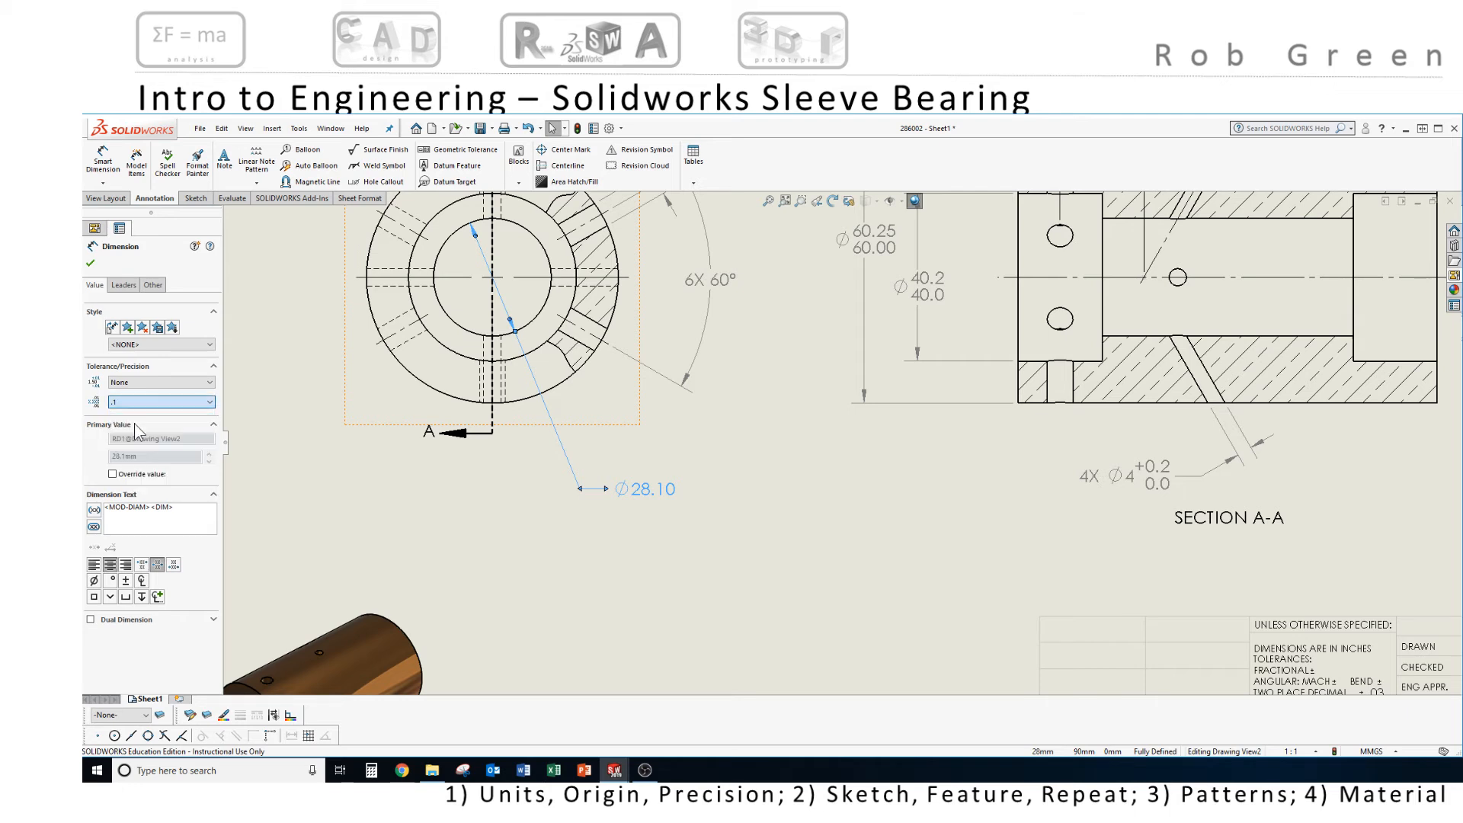
pyautogui.click(90, 263)
# Copy the .03 tolerance note onto the THREE PLACE DECIMAL line directly below, using Copy Entities
pyautogui.scroll(2, 781, 547)
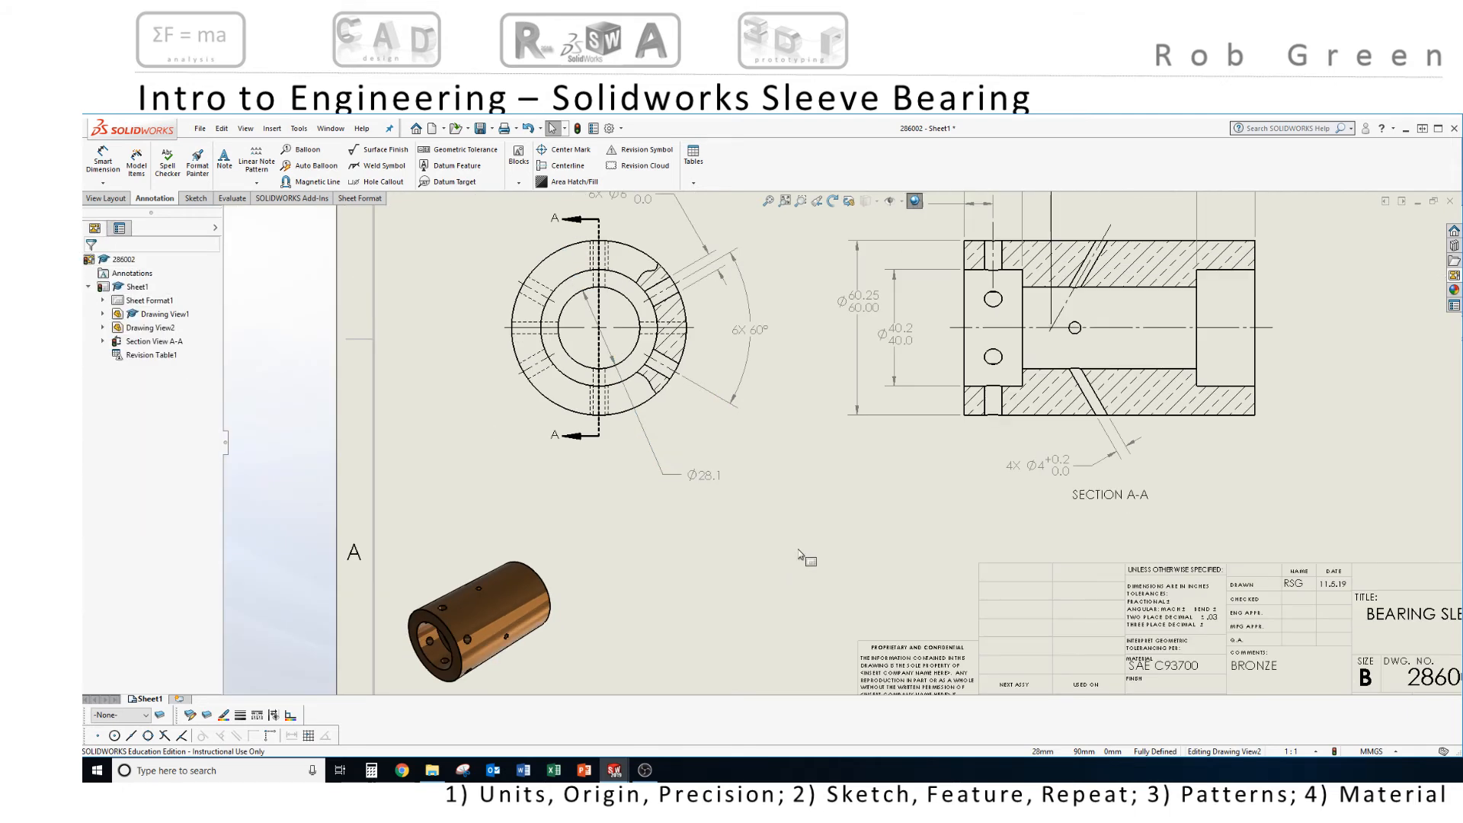
pyautogui.moveTo(782, 549); pyautogui.dragTo(576, 471, button='middle')
pyautogui.scroll(5, 838, 545)
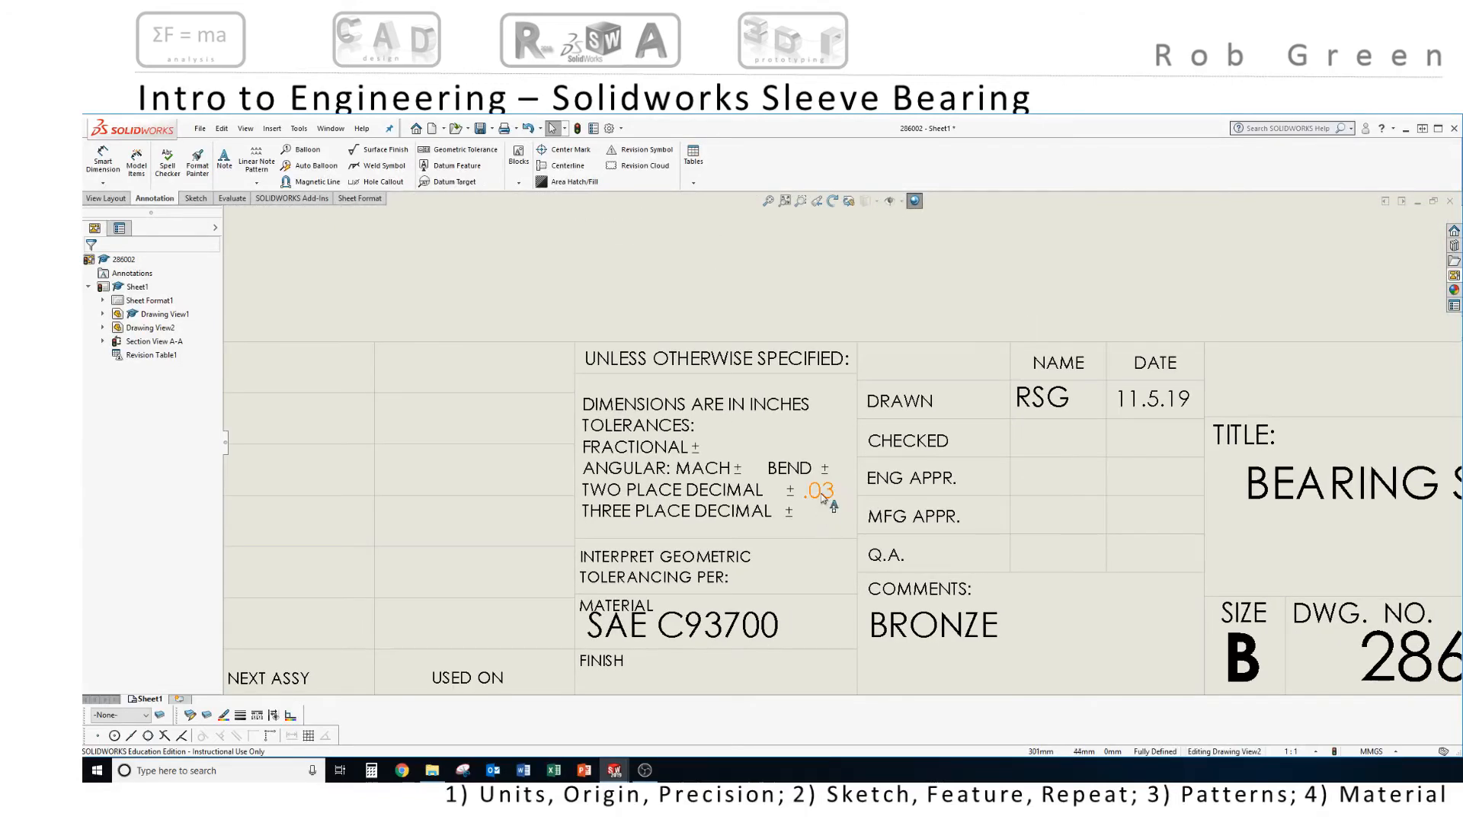
pyautogui.click(821, 491)
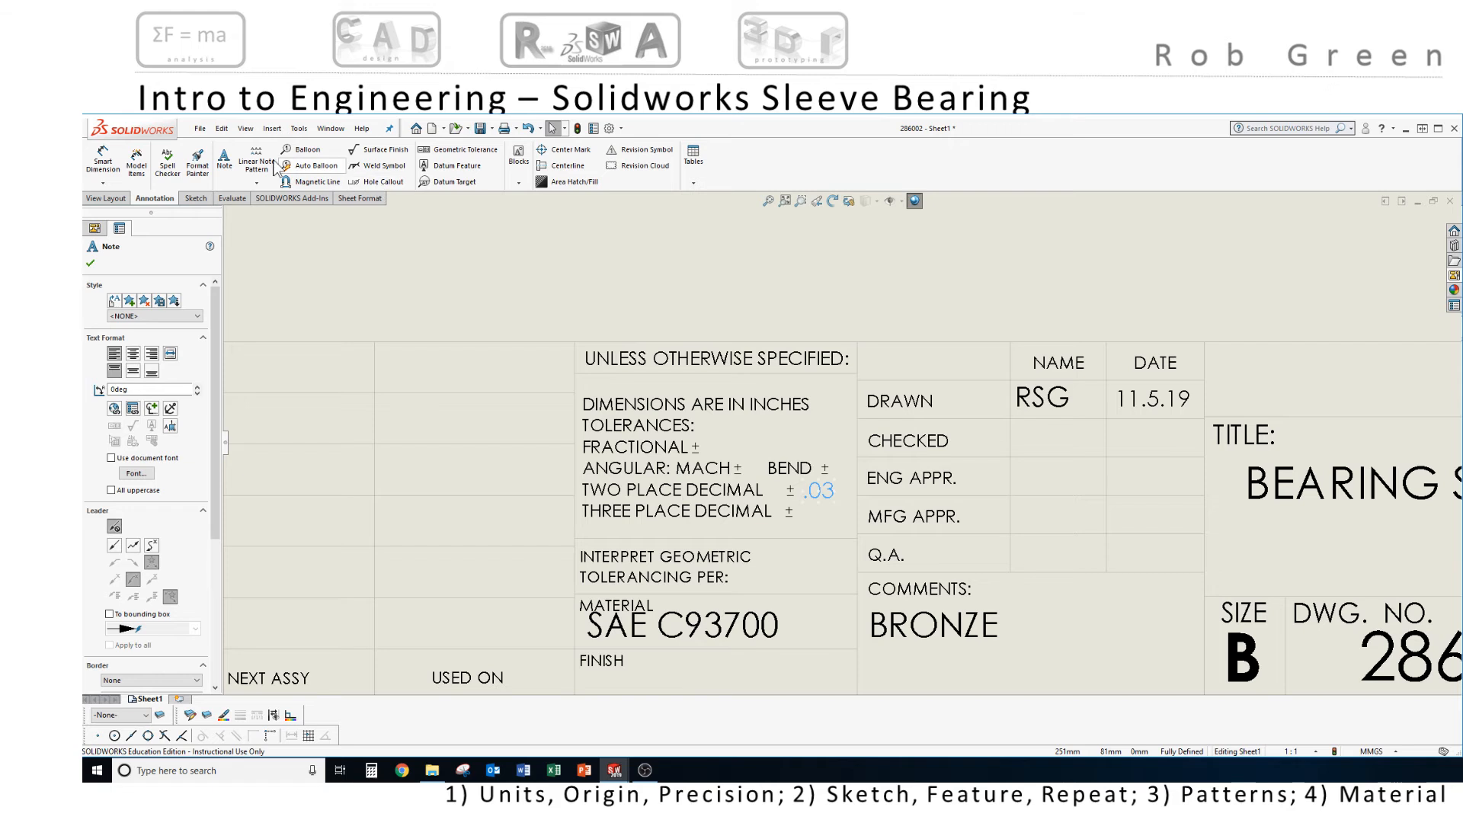
pyautogui.click(196, 198)
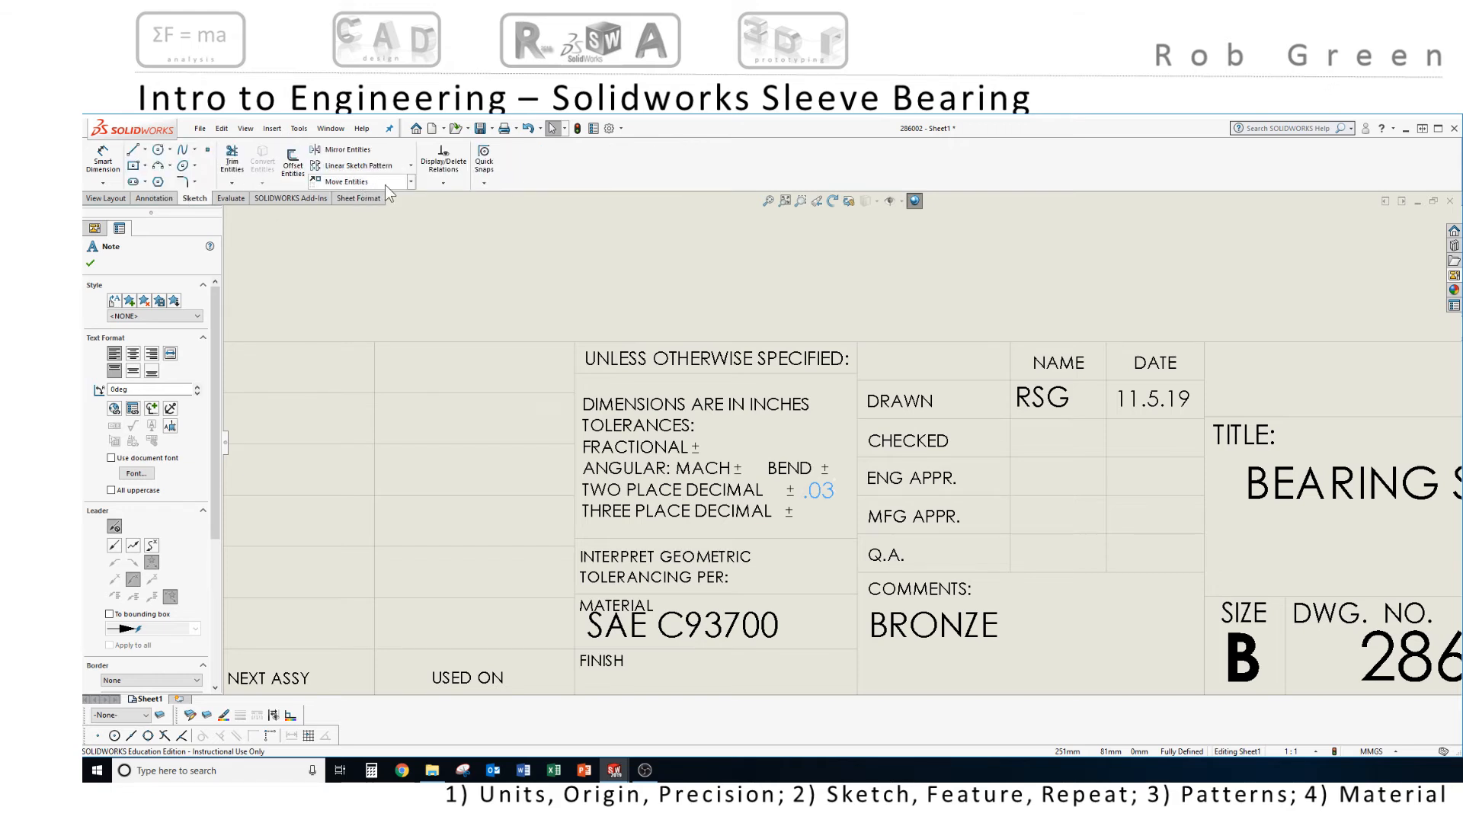
pyautogui.click(409, 183)
pyautogui.click(388, 209)
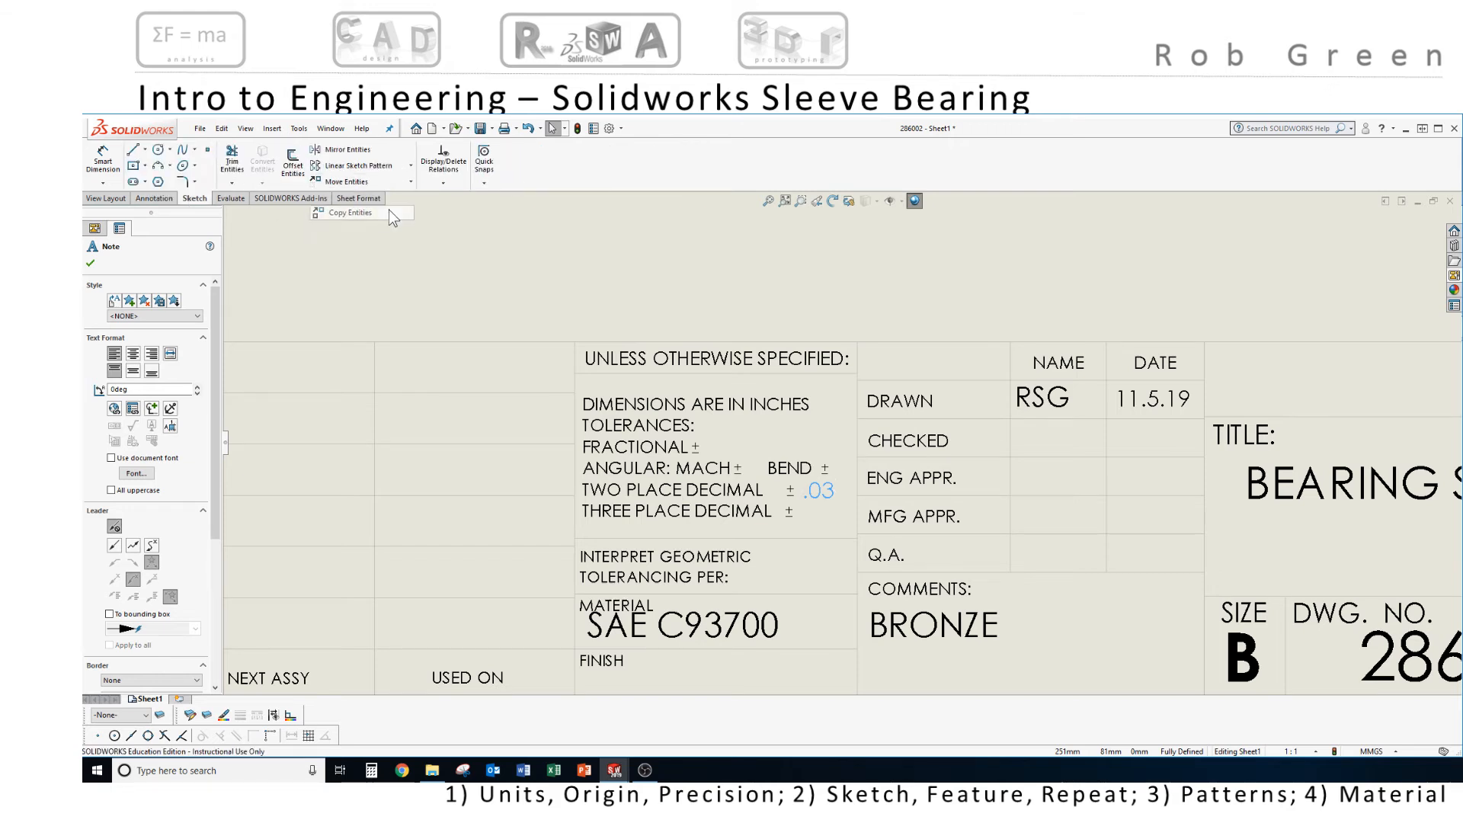
pyautogui.scroll(-2, 794, 488)
pyautogui.click(788, 484)
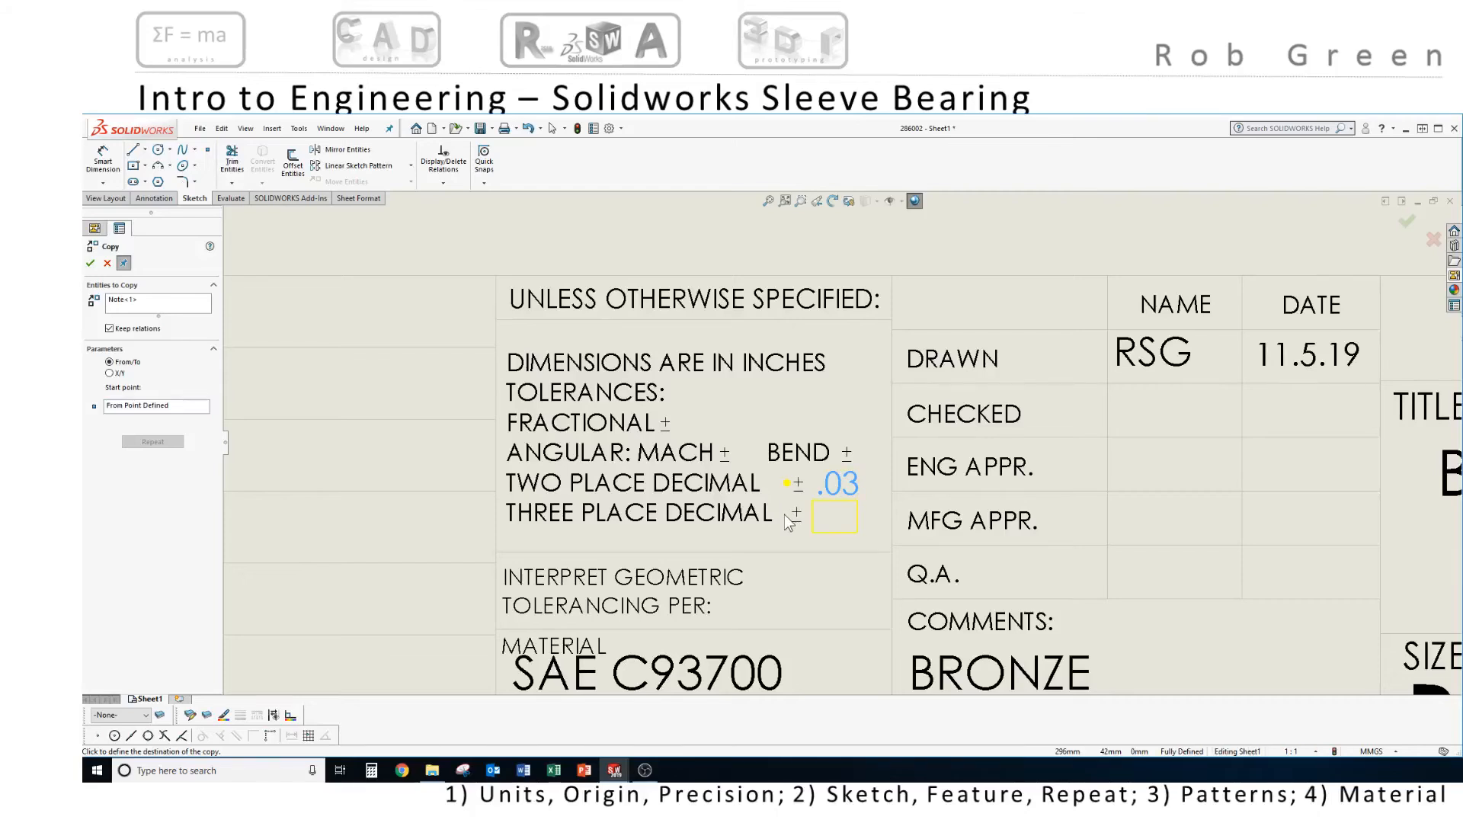
pyautogui.click(789, 516)
pyautogui.press('Escape')
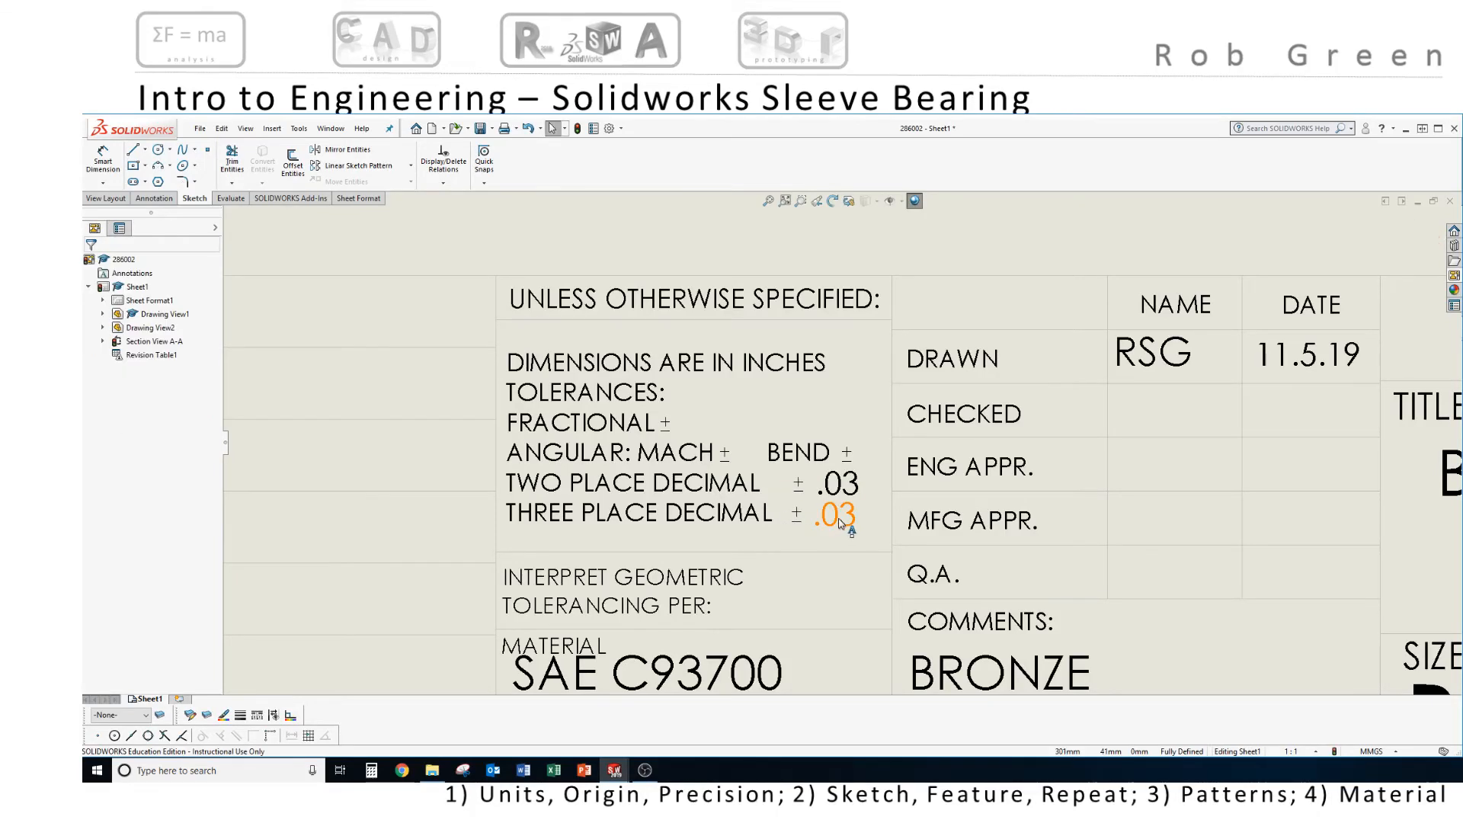
# Change the copied tolerance note beside THREE PLACE DECIMAL to read .005
pyautogui.doubleClick(838, 517)
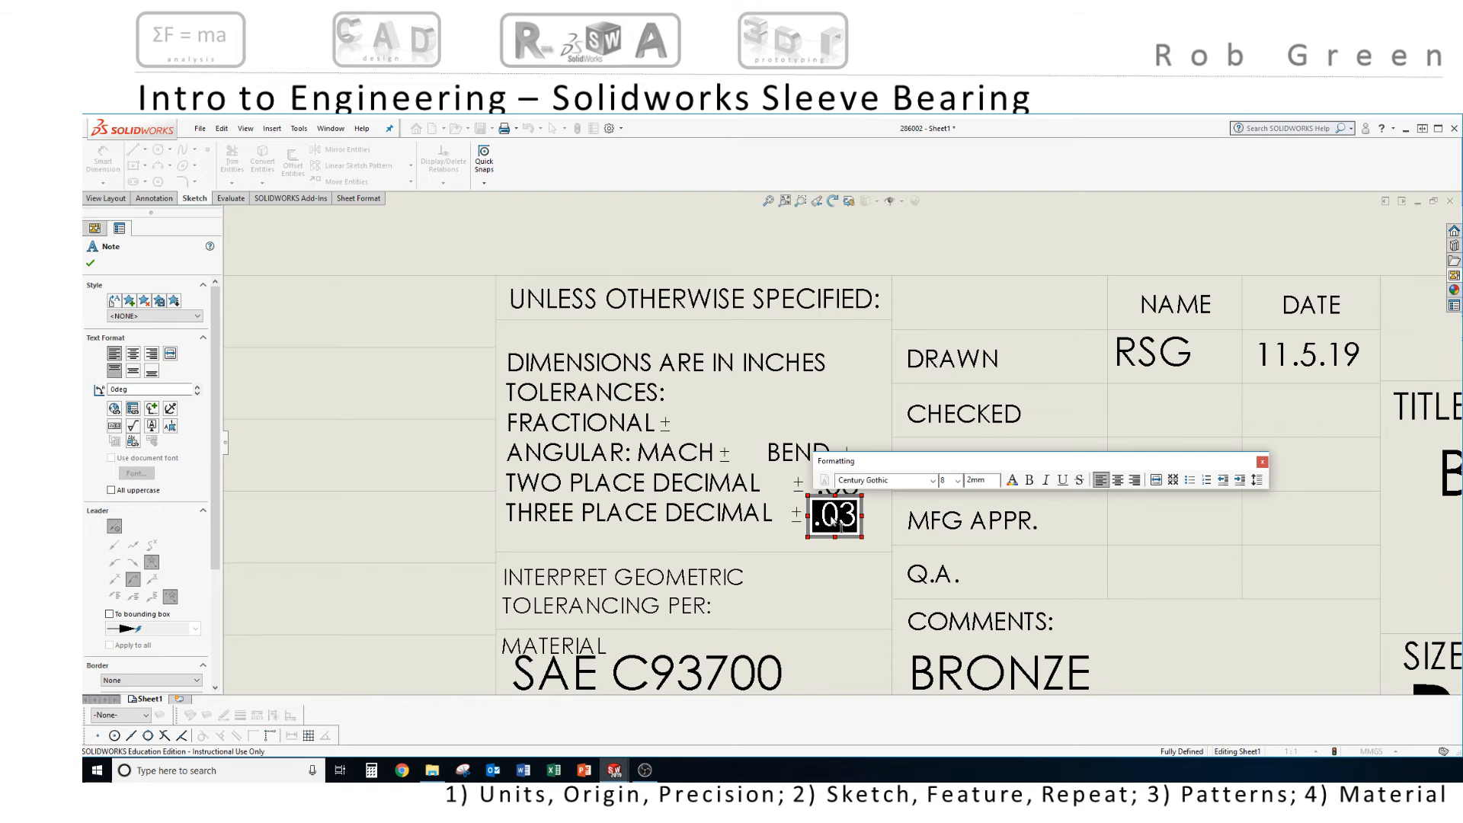
pyautogui.moveTo(841, 521); pyautogui.dragTo(858, 518)
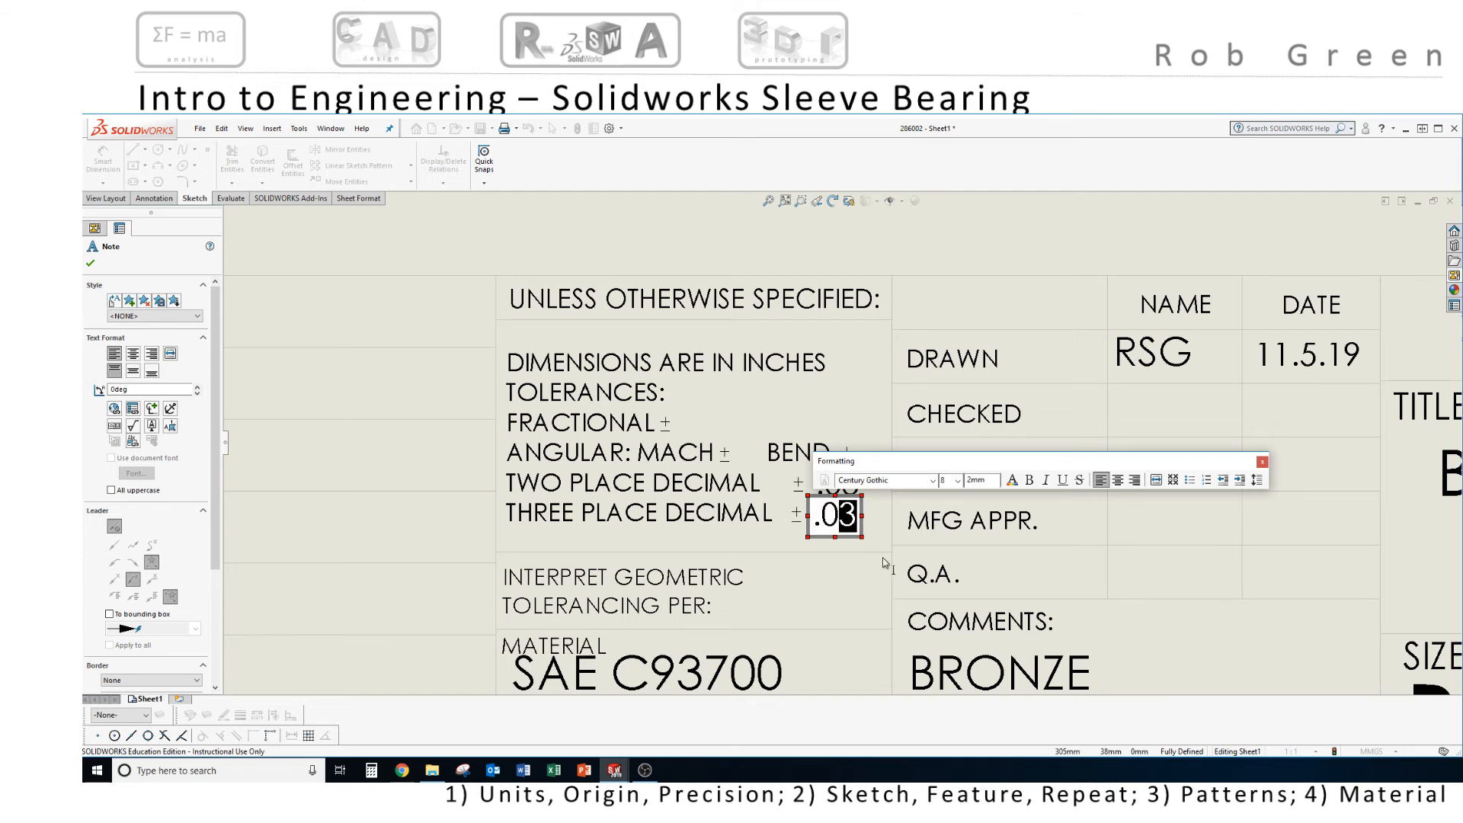
pyautogui.write('05')
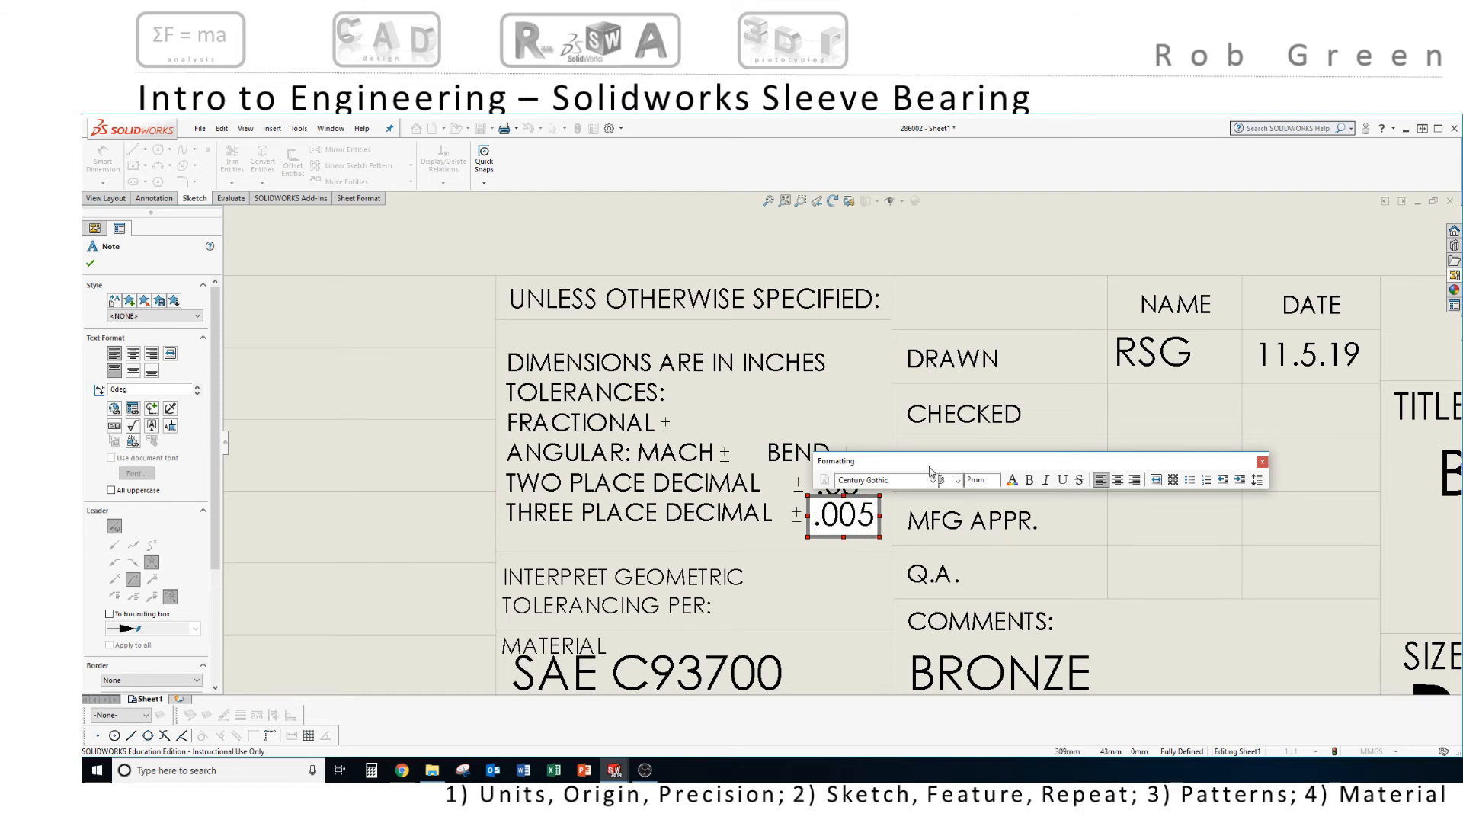
pyautogui.click(979, 223)
# Open the sheet format for editing so the title block's preset tolerance text can be modified
pyautogui.scroll(2, 882, 520)
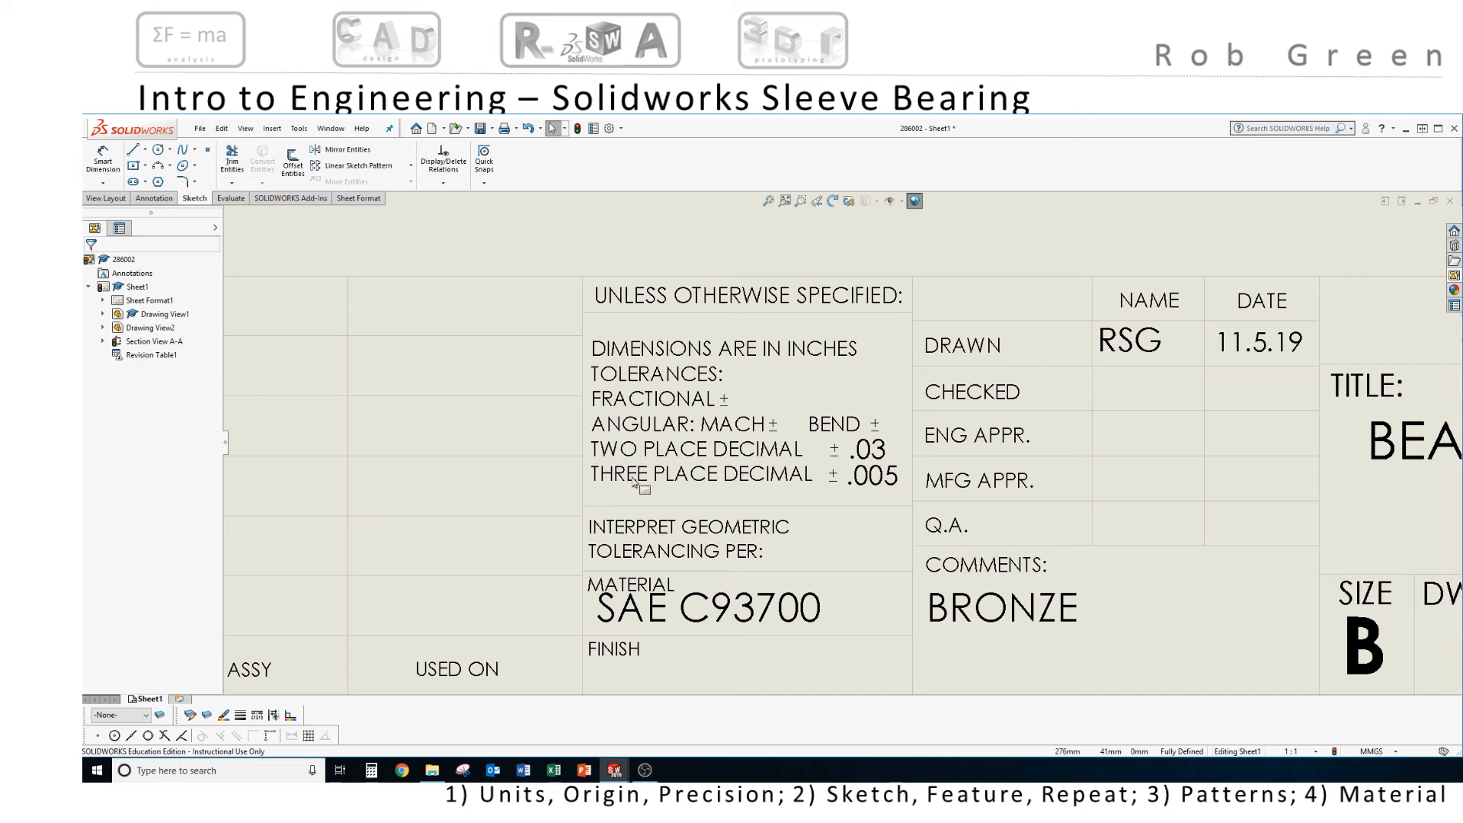
pyautogui.click(780, 483)
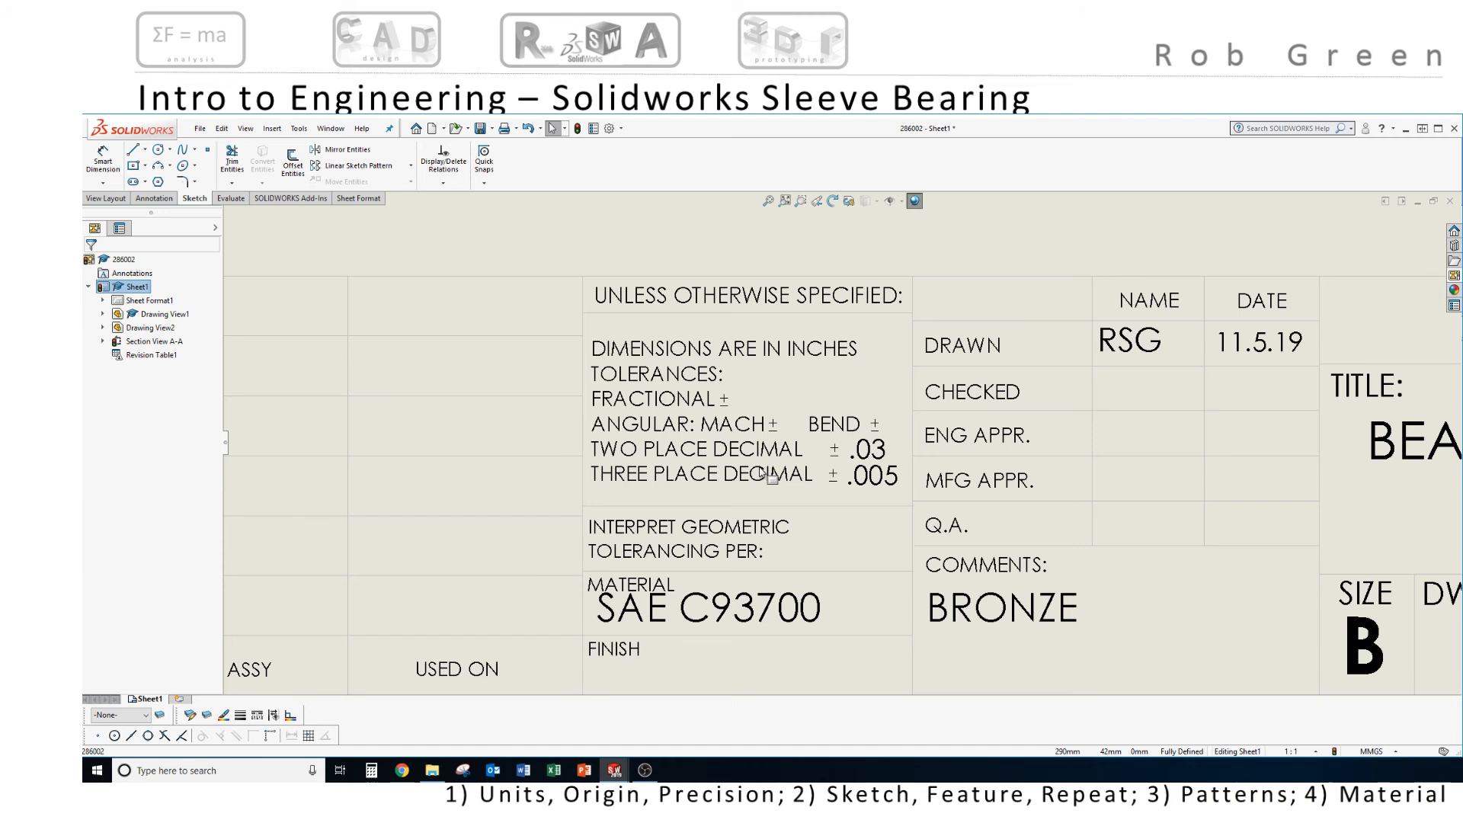
pyautogui.scroll(4, 762, 471)
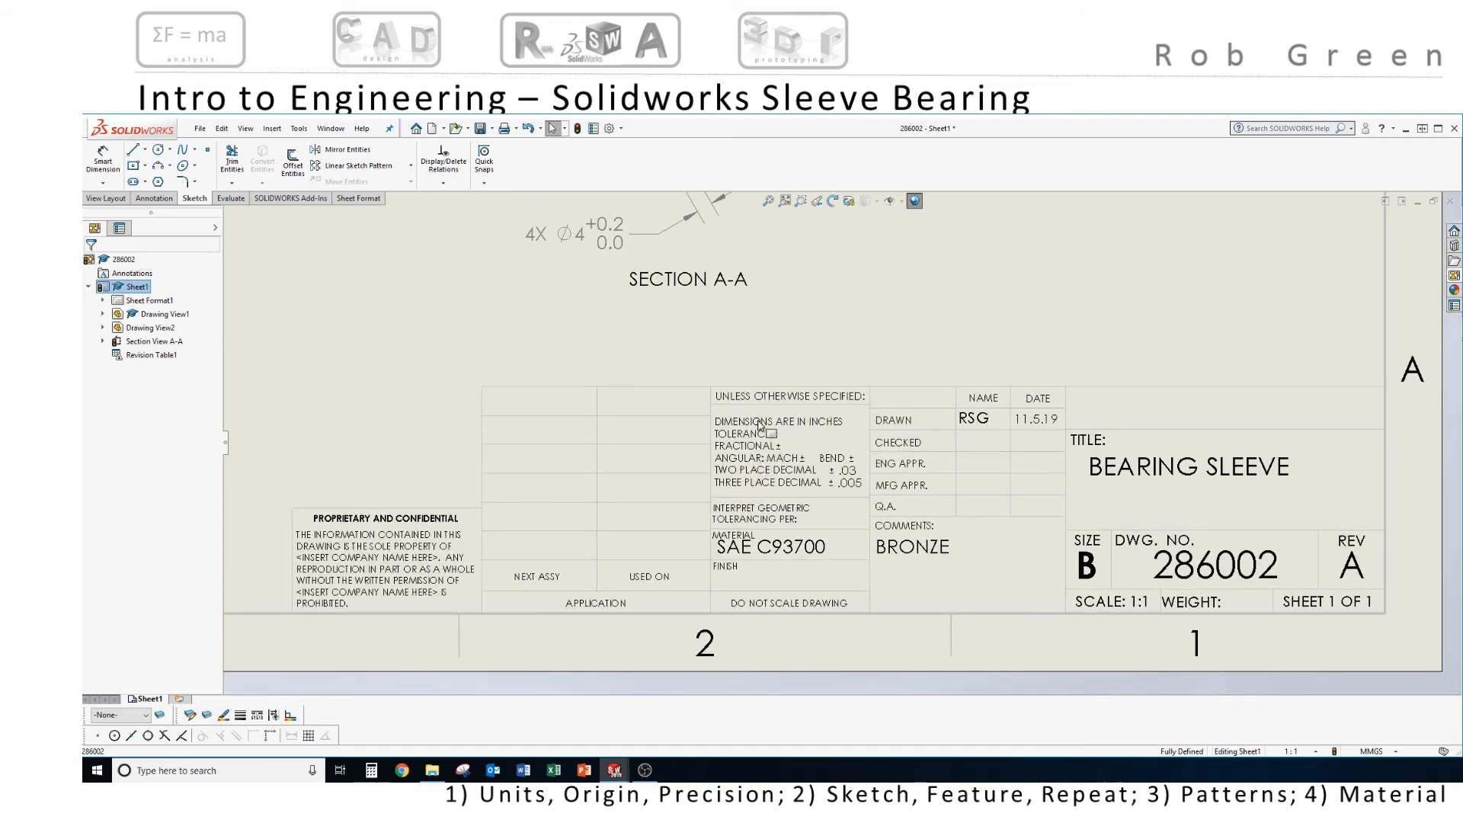
pyautogui.scroll(2, 776, 480)
pyautogui.keyDown('ctrl'); pyautogui.moveTo(776, 482); pyautogui.dragTo(829, 558, button='middle'); pyautogui.keyUp('ctrl')
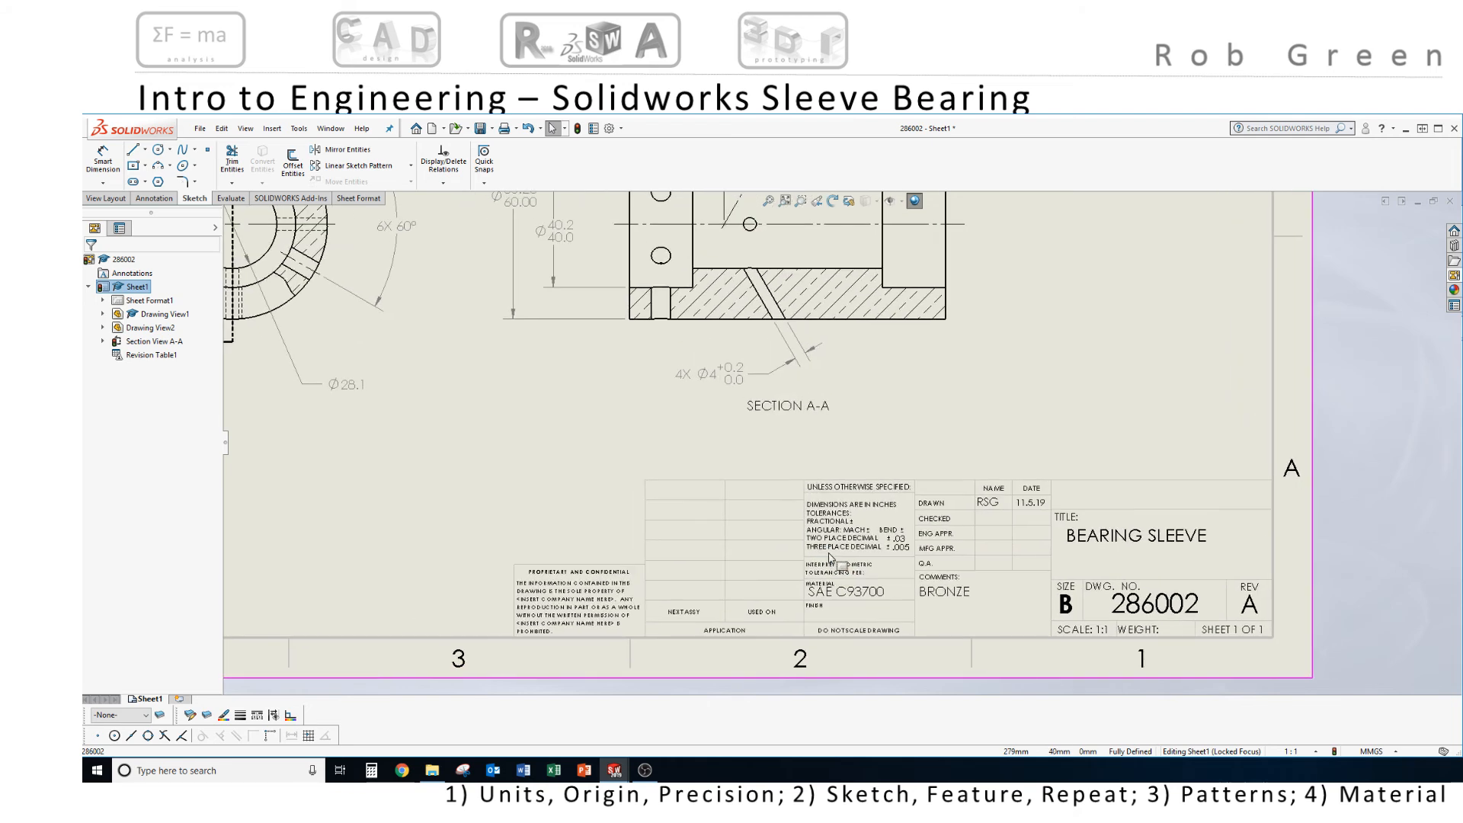
pyautogui.doubleClick(837, 506)
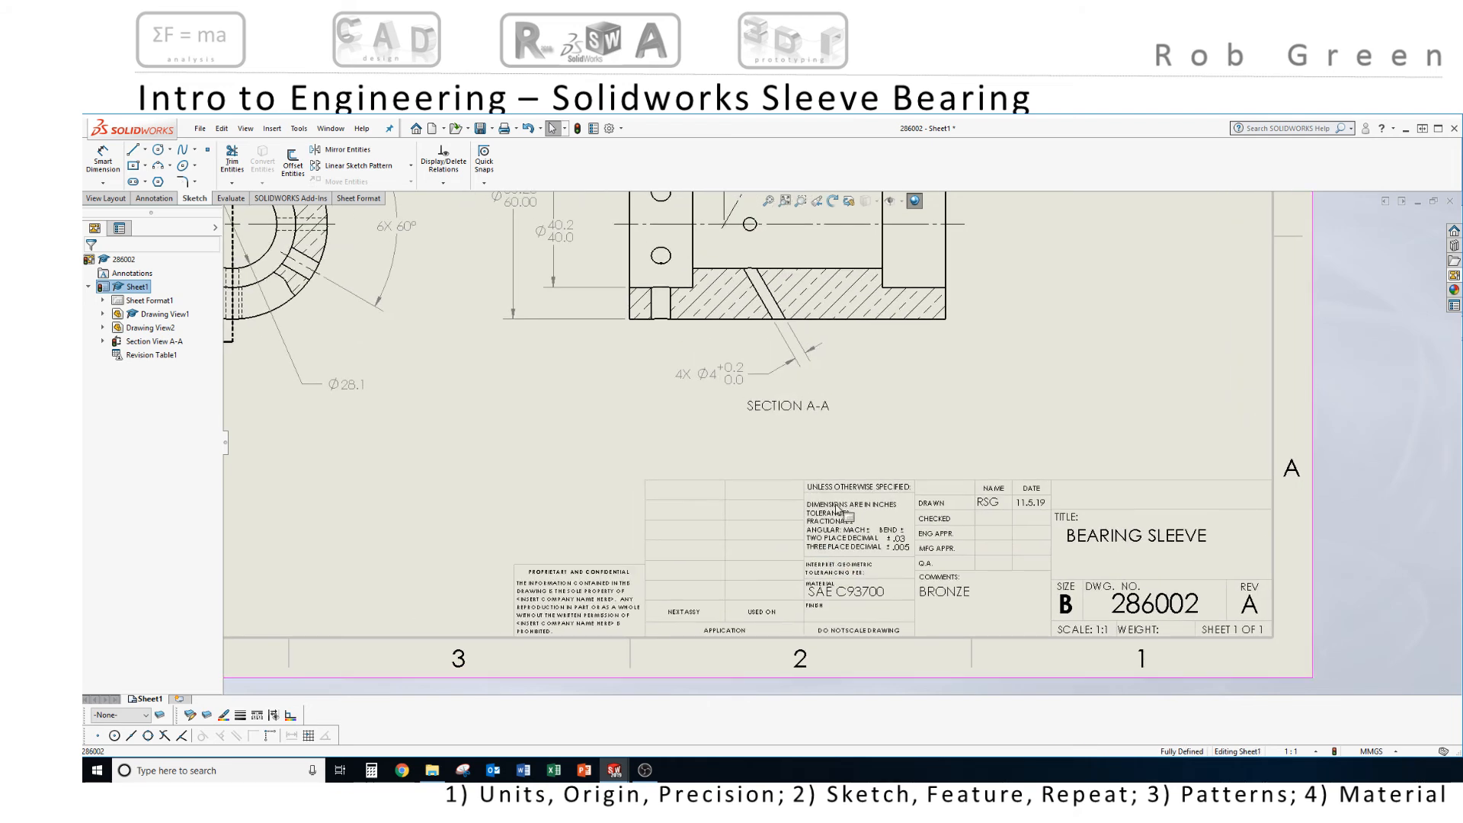
pyautogui.rightClick(837, 510)
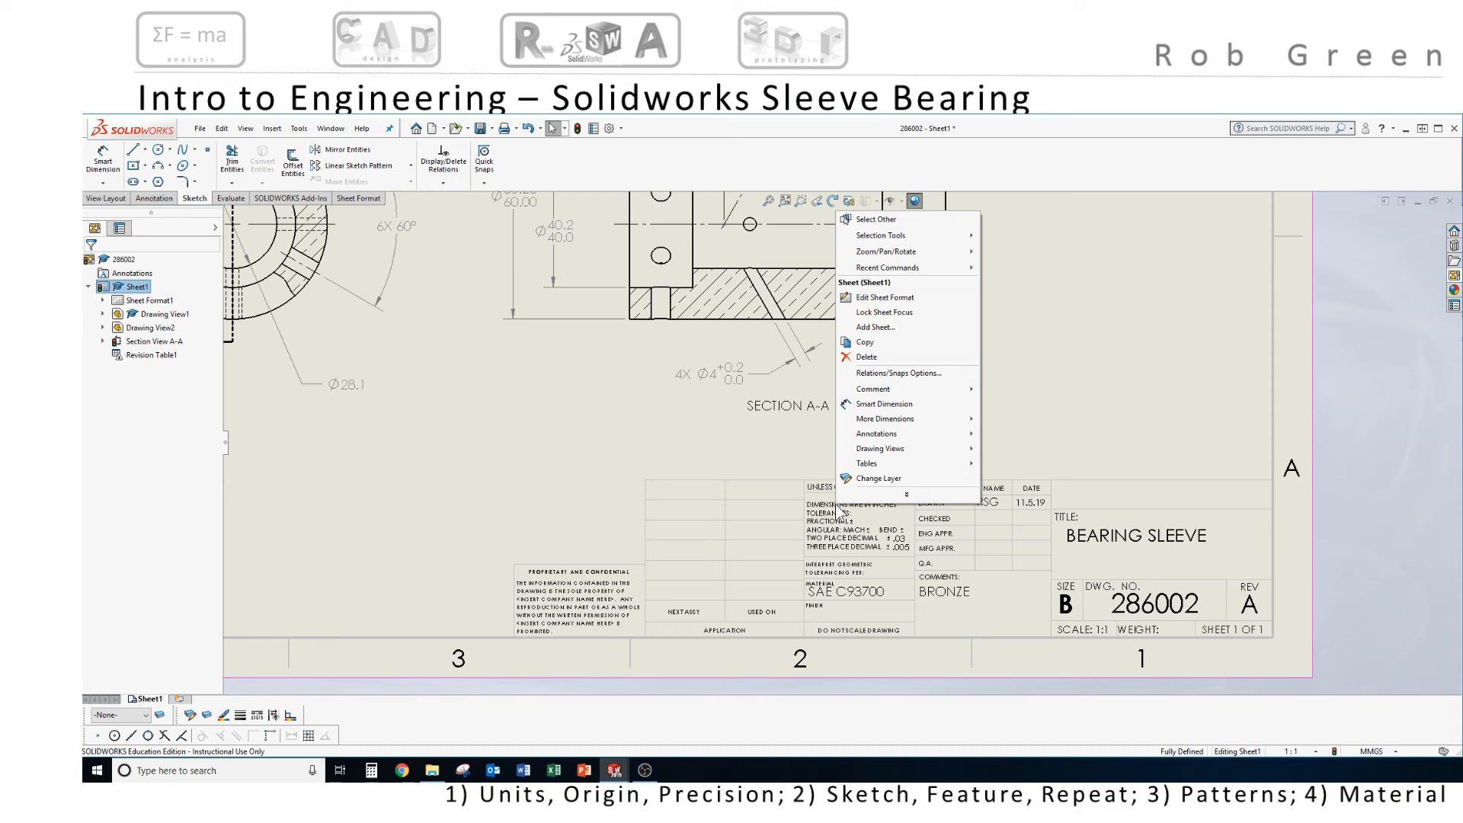
pyautogui.click(901, 304)
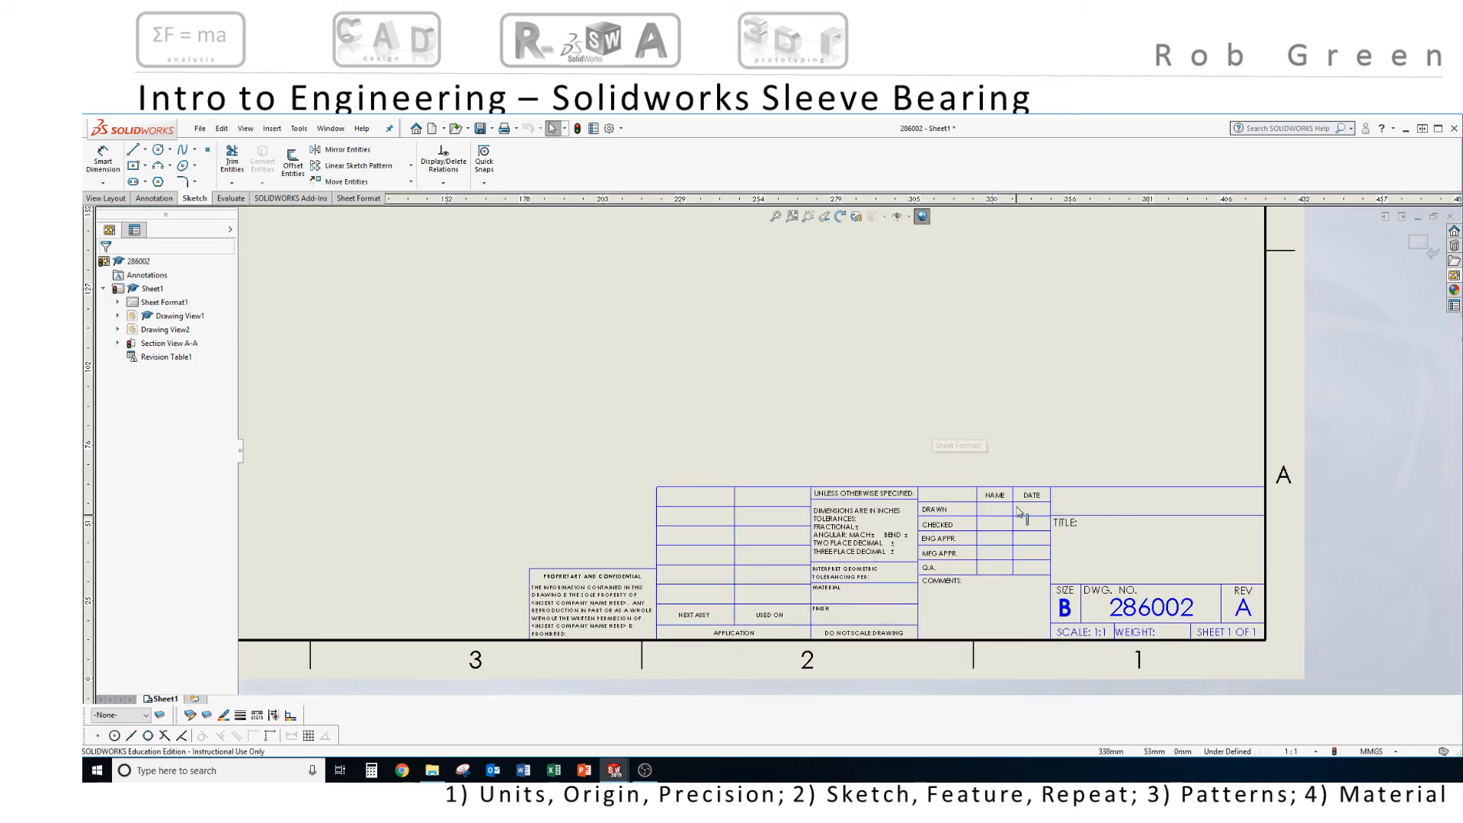
# Replace the word TWO with ZERO in the TWO PLACE DECIMAL line of the title block's tolerance text
pyautogui.scroll(3, 1044, 543)
pyautogui.moveTo(983, 408); pyautogui.dragTo(1086, 568, button='middle')
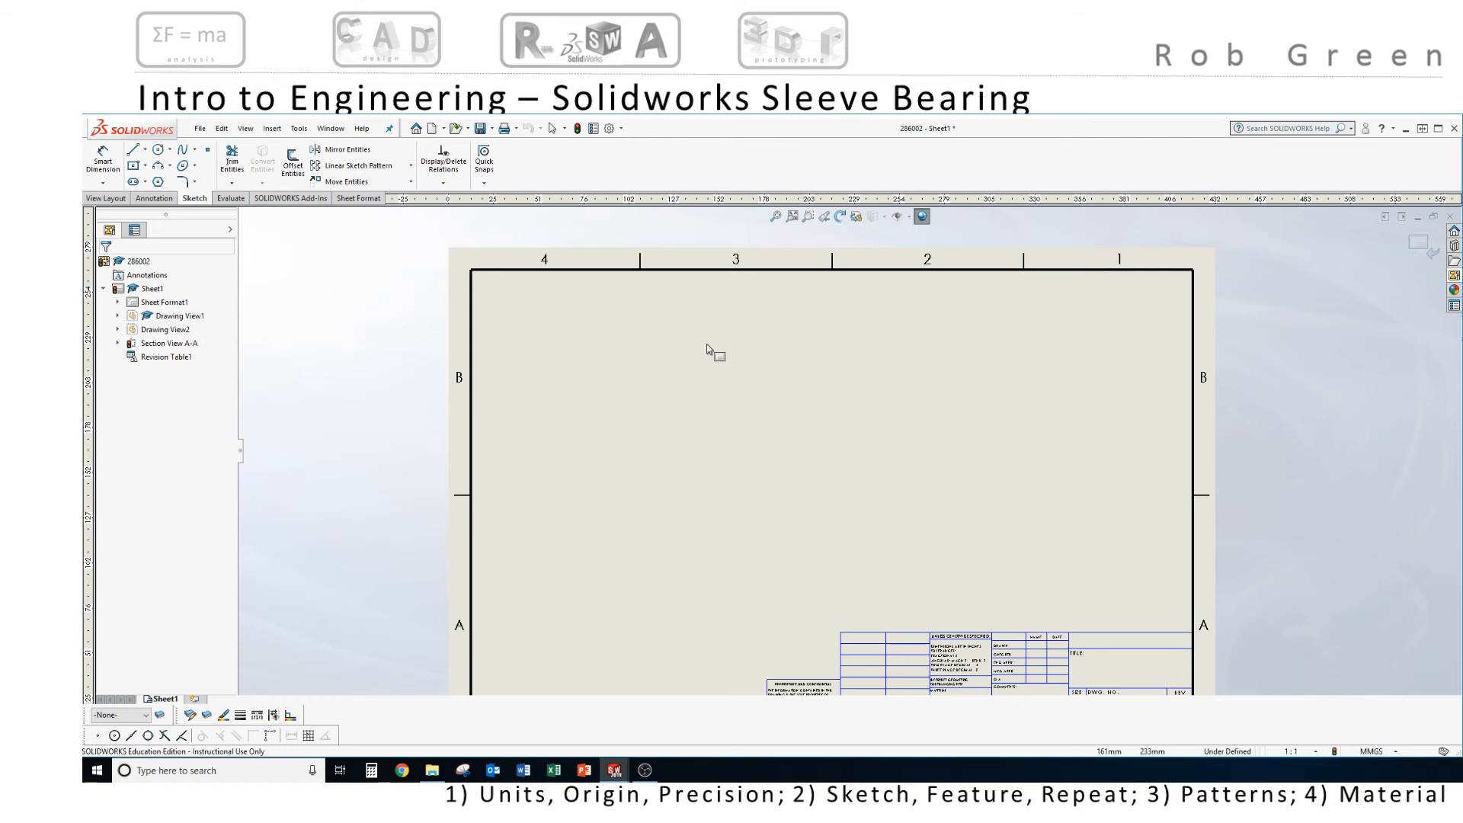
pyautogui.moveTo(876, 524); pyautogui.dragTo(861, 373, button='middle')
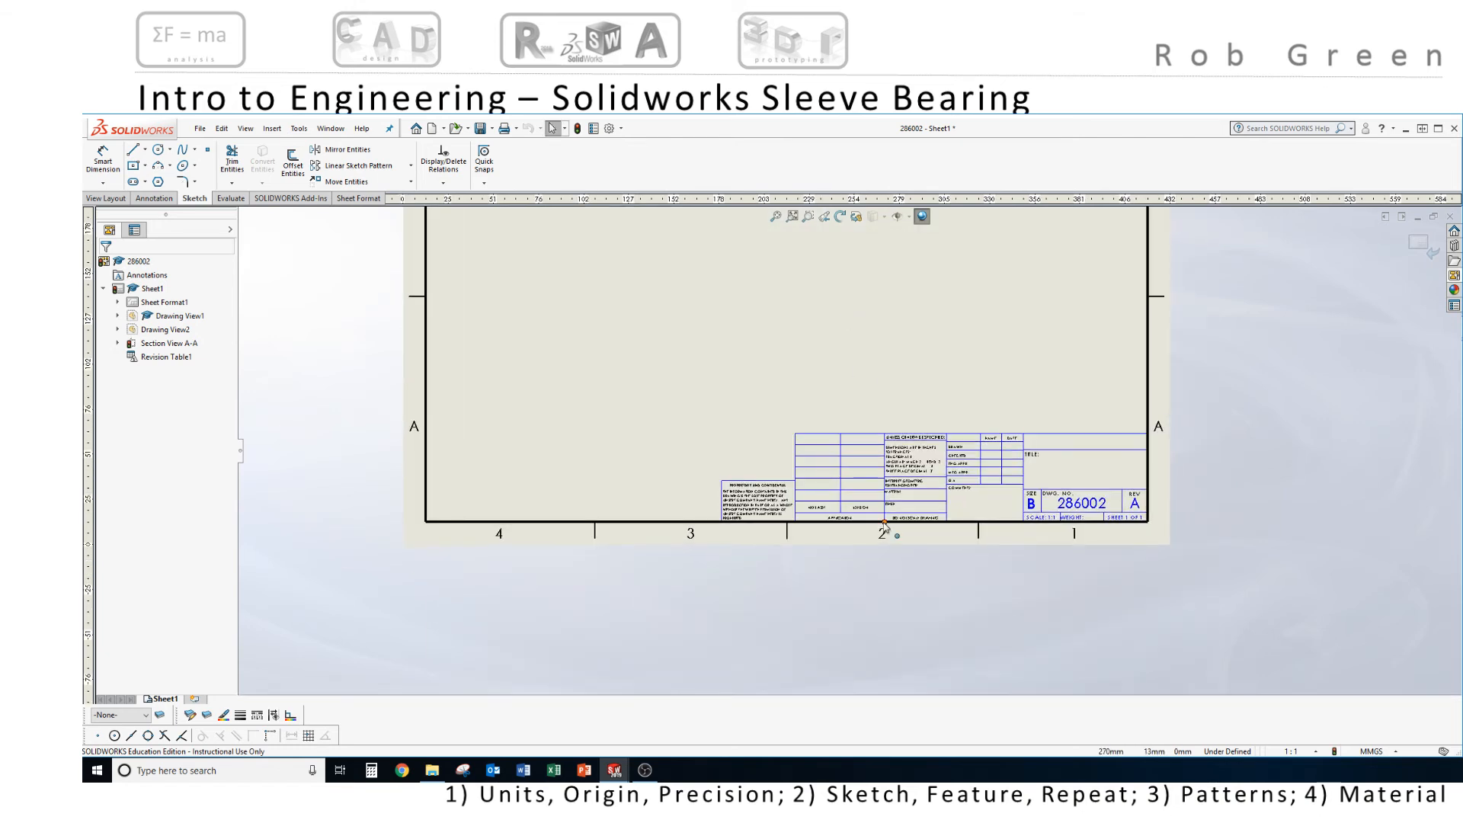
pyautogui.scroll(-4, 922, 401)
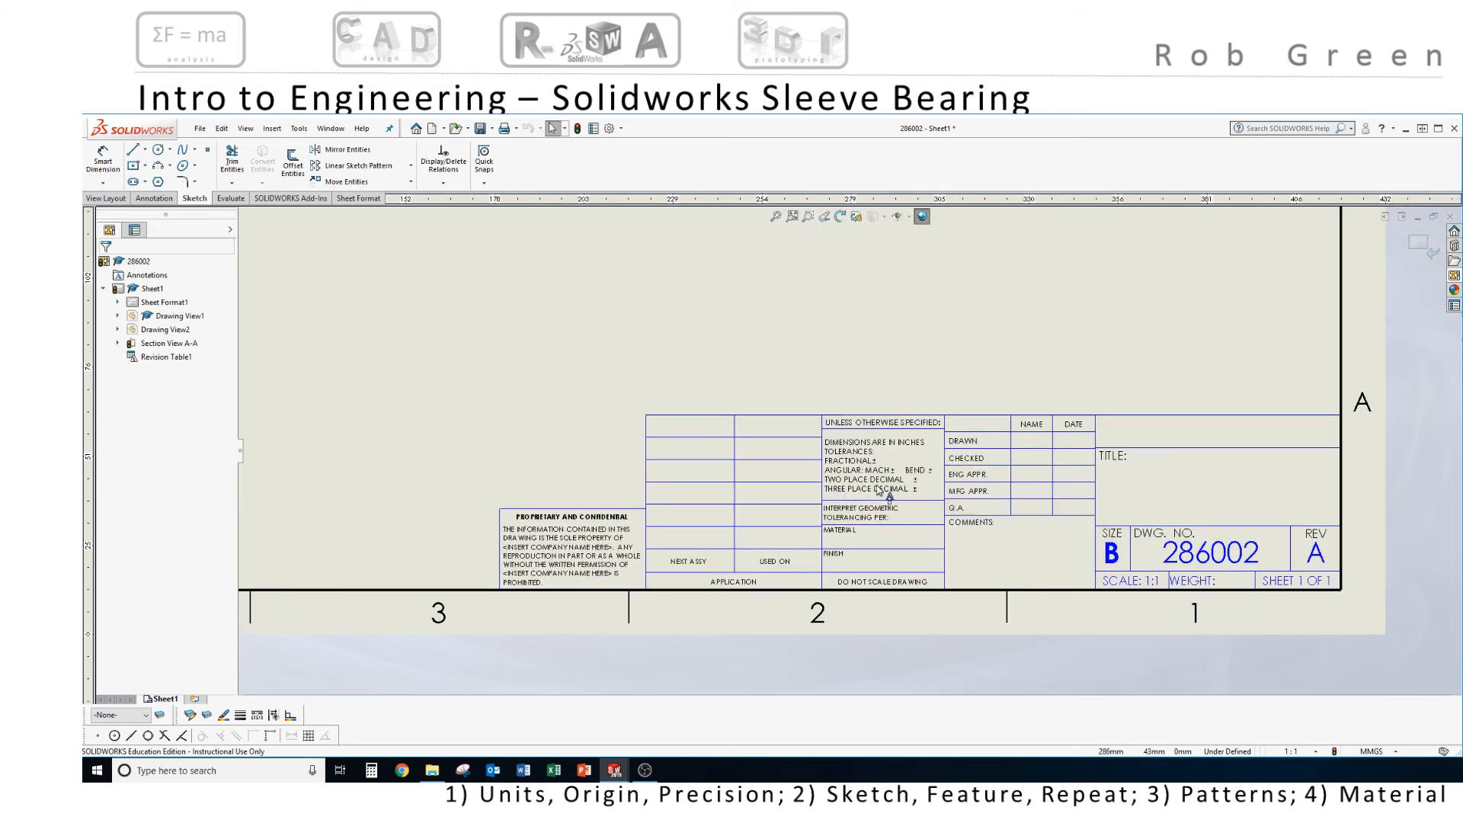
pyautogui.scroll(-3, 878, 490)
pyautogui.scroll(-2, 878, 490)
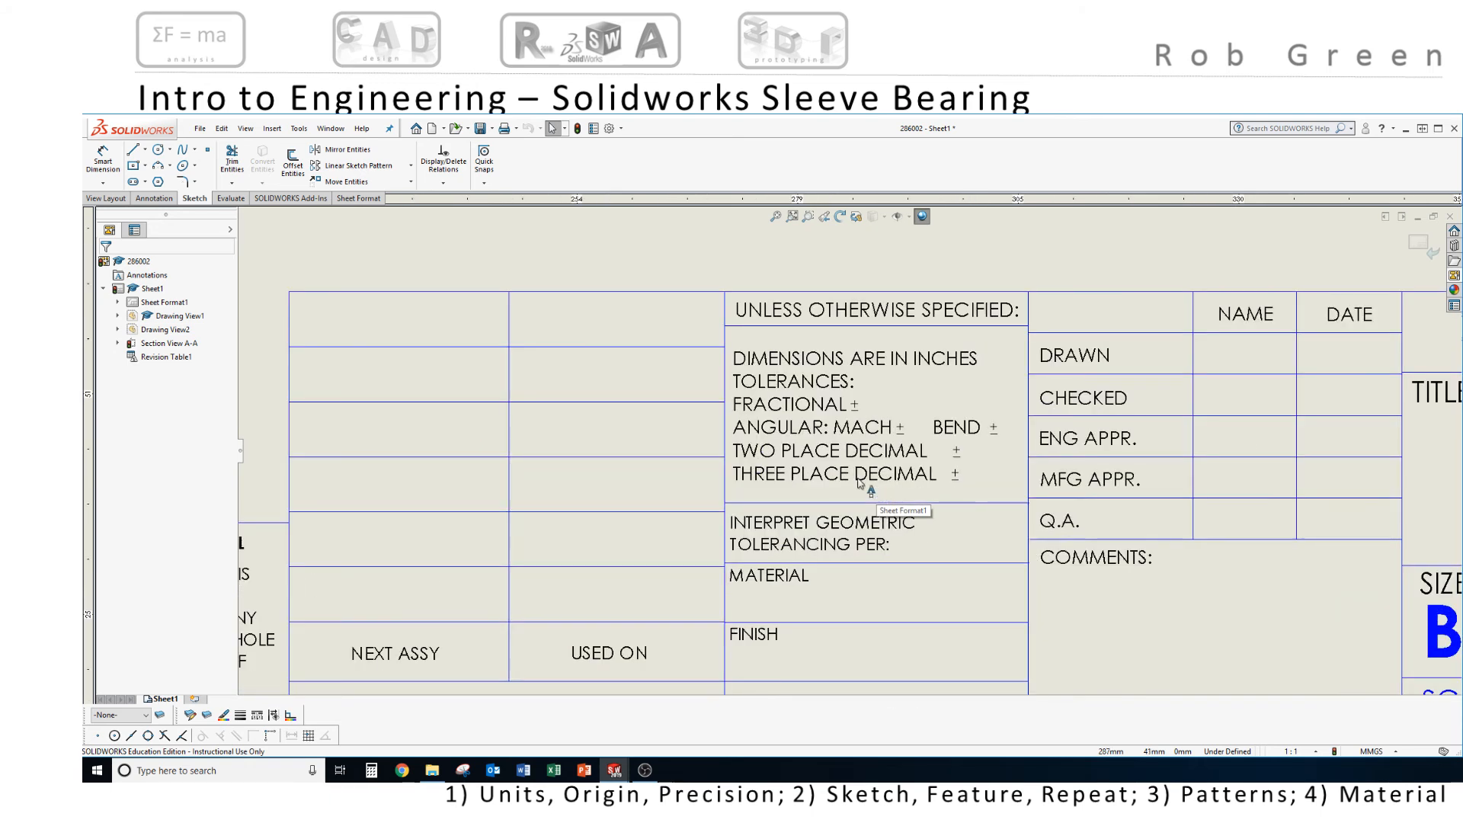
pyautogui.doubleClick(772, 457)
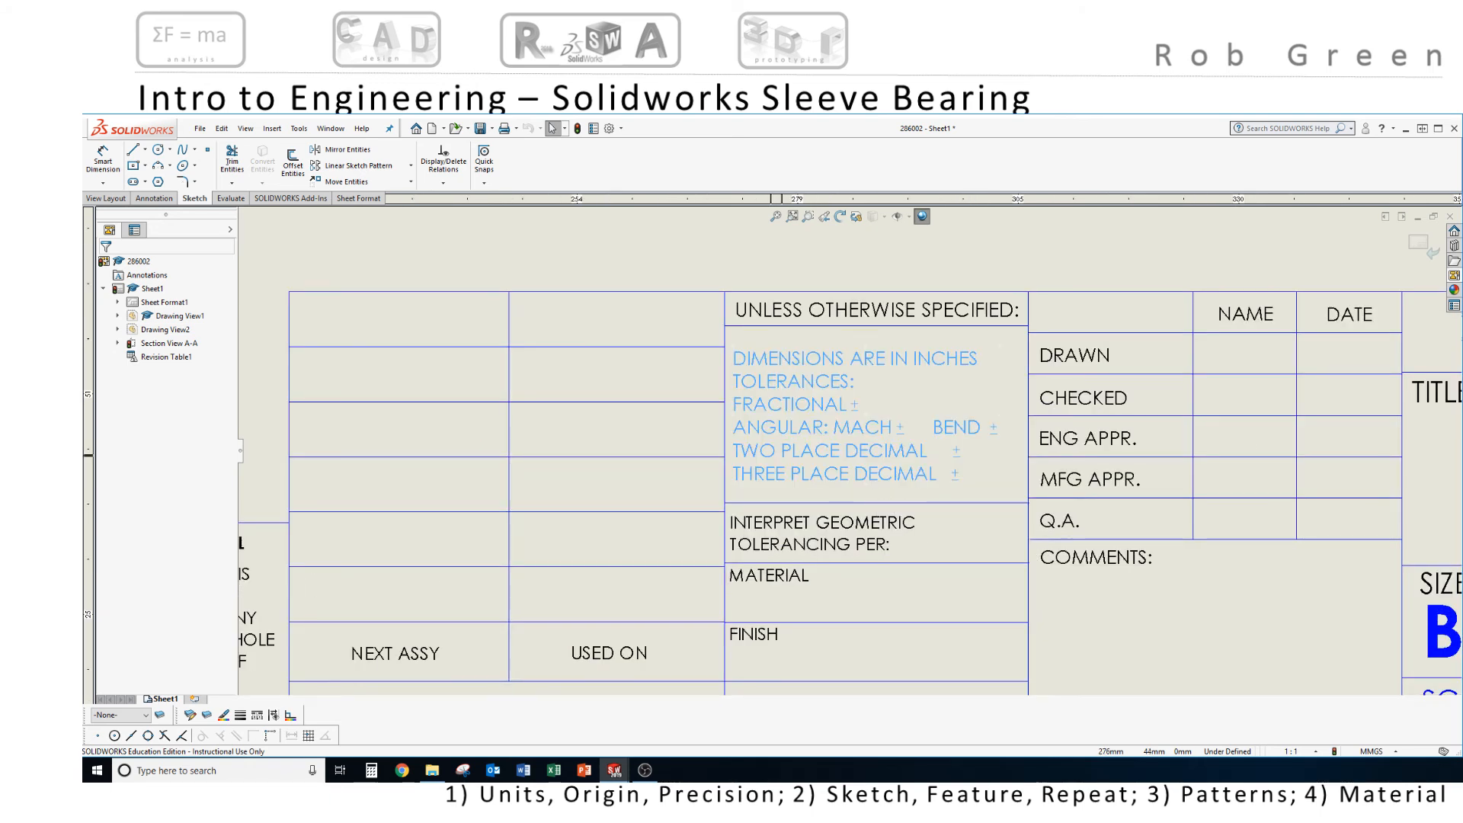
pyautogui.moveTo(776, 456); pyautogui.dragTo(733, 458)
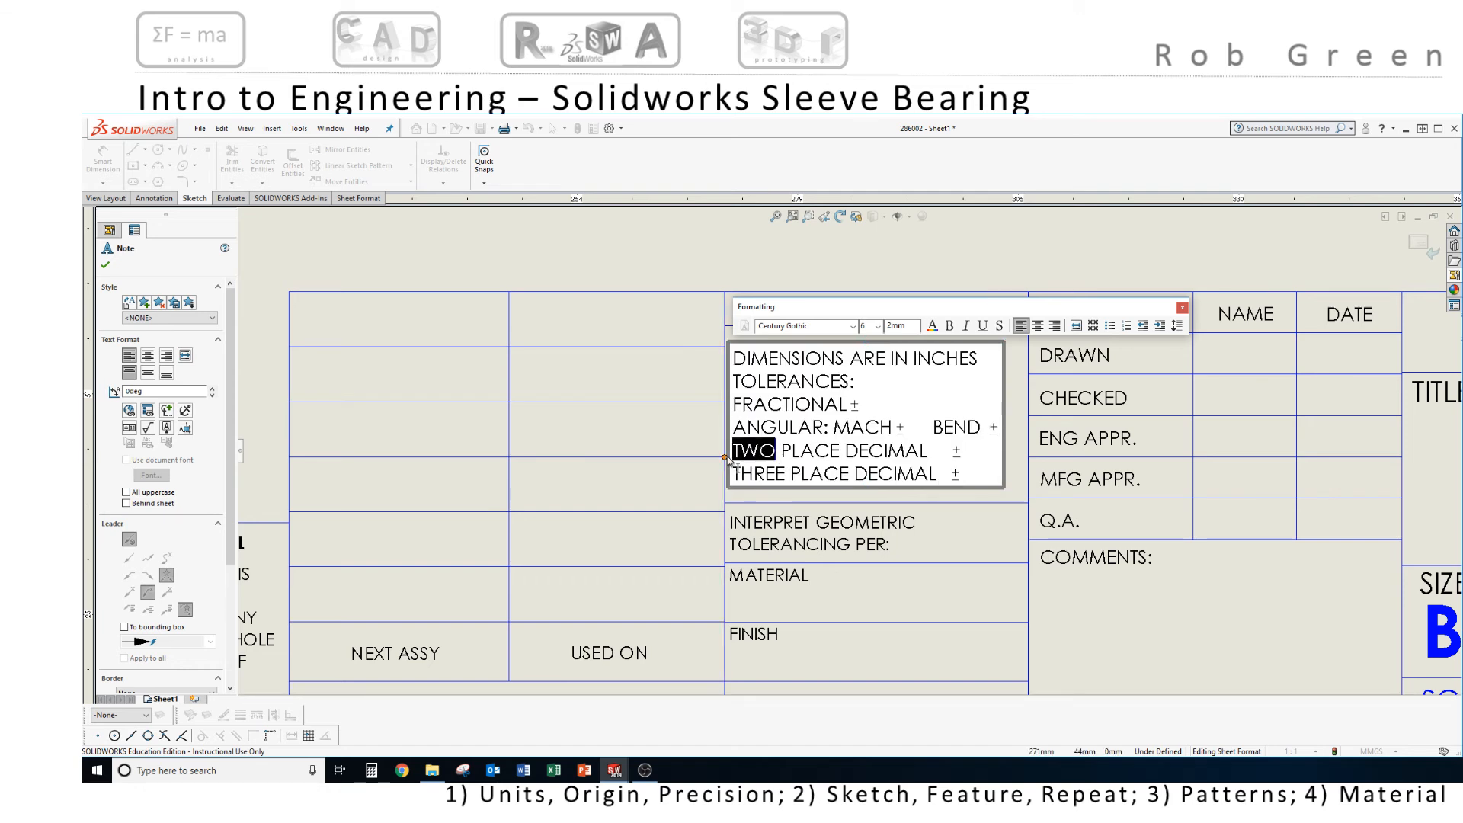
pyautogui.write('ZERO')
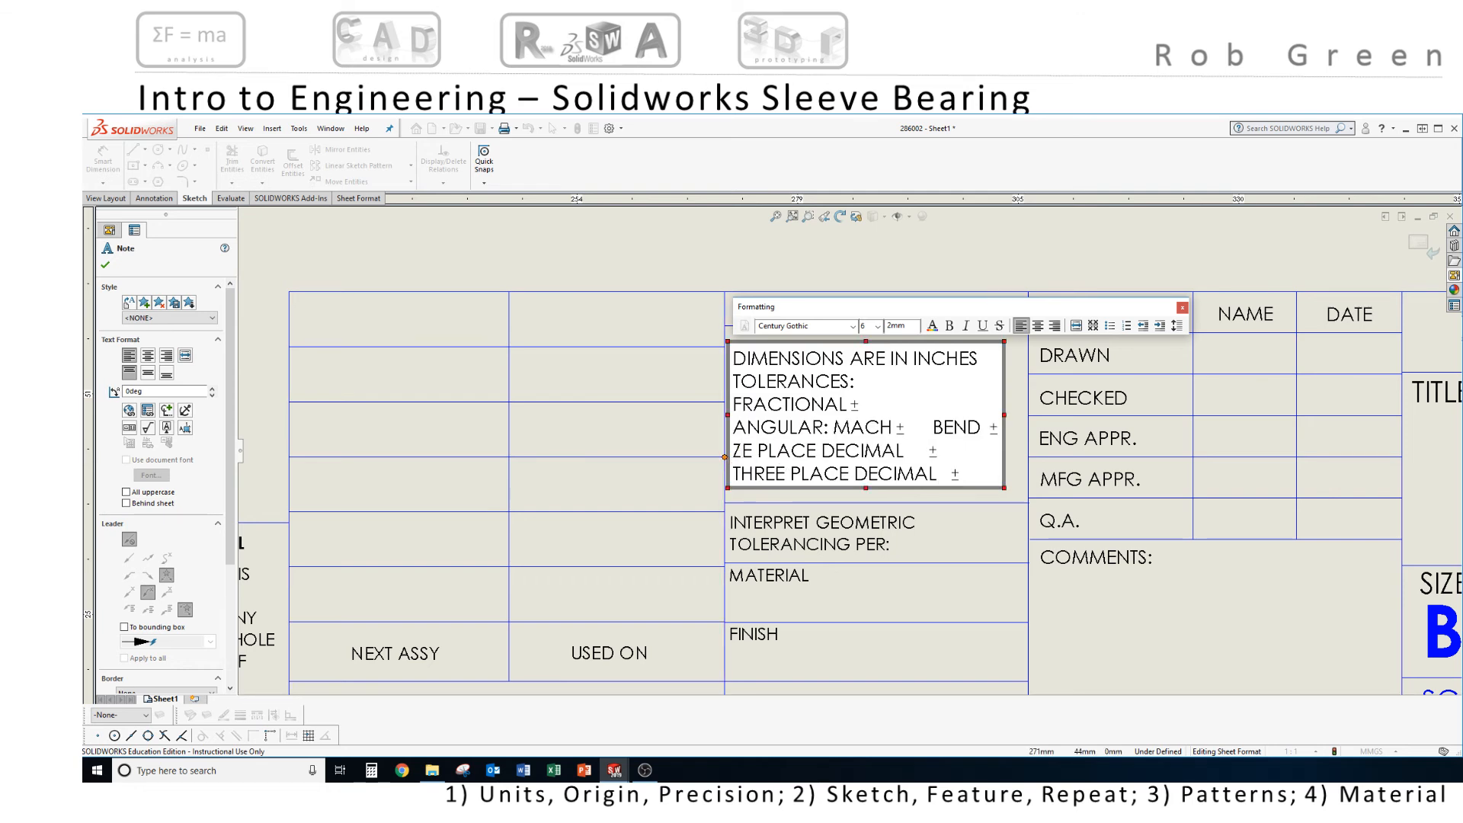
# Change THREE to ONE in the last decimal line and INCHES to mm in the title block's tolerance text
pyautogui.moveTo(786, 474); pyautogui.dragTo(734, 481)
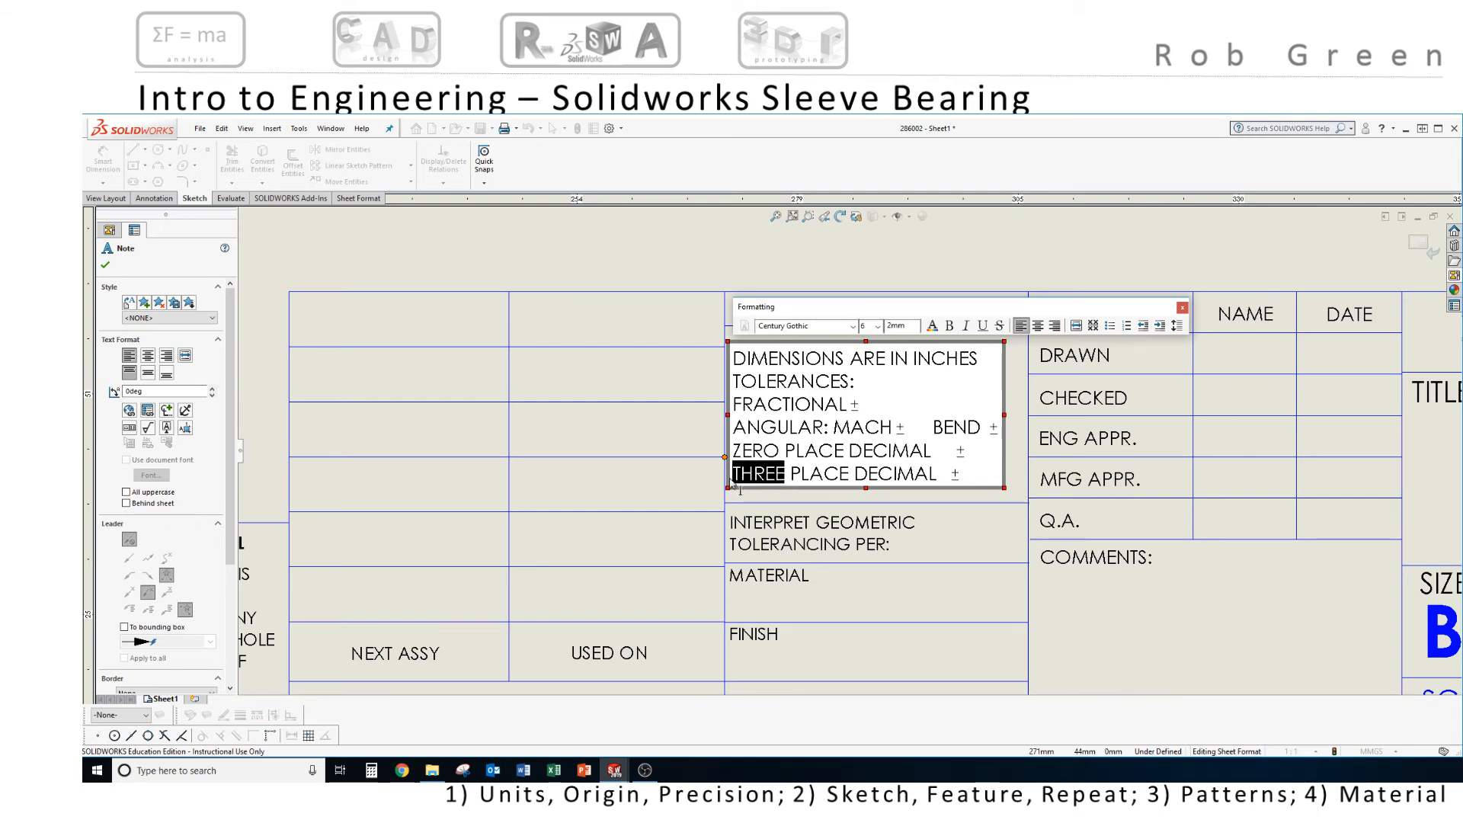
pyautogui.write('ONE')
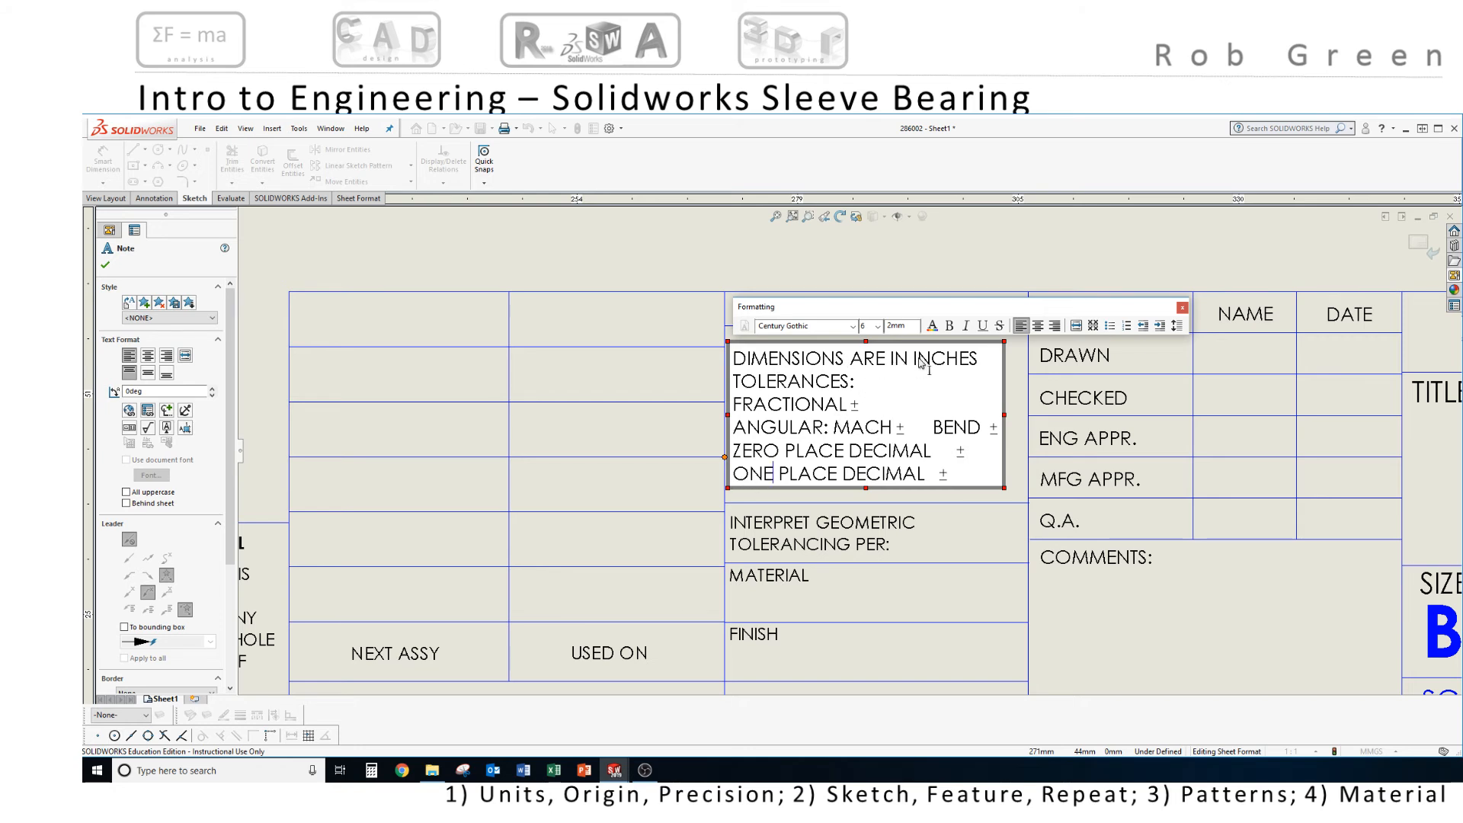
pyautogui.moveTo(915, 364); pyautogui.dragTo(980, 365)
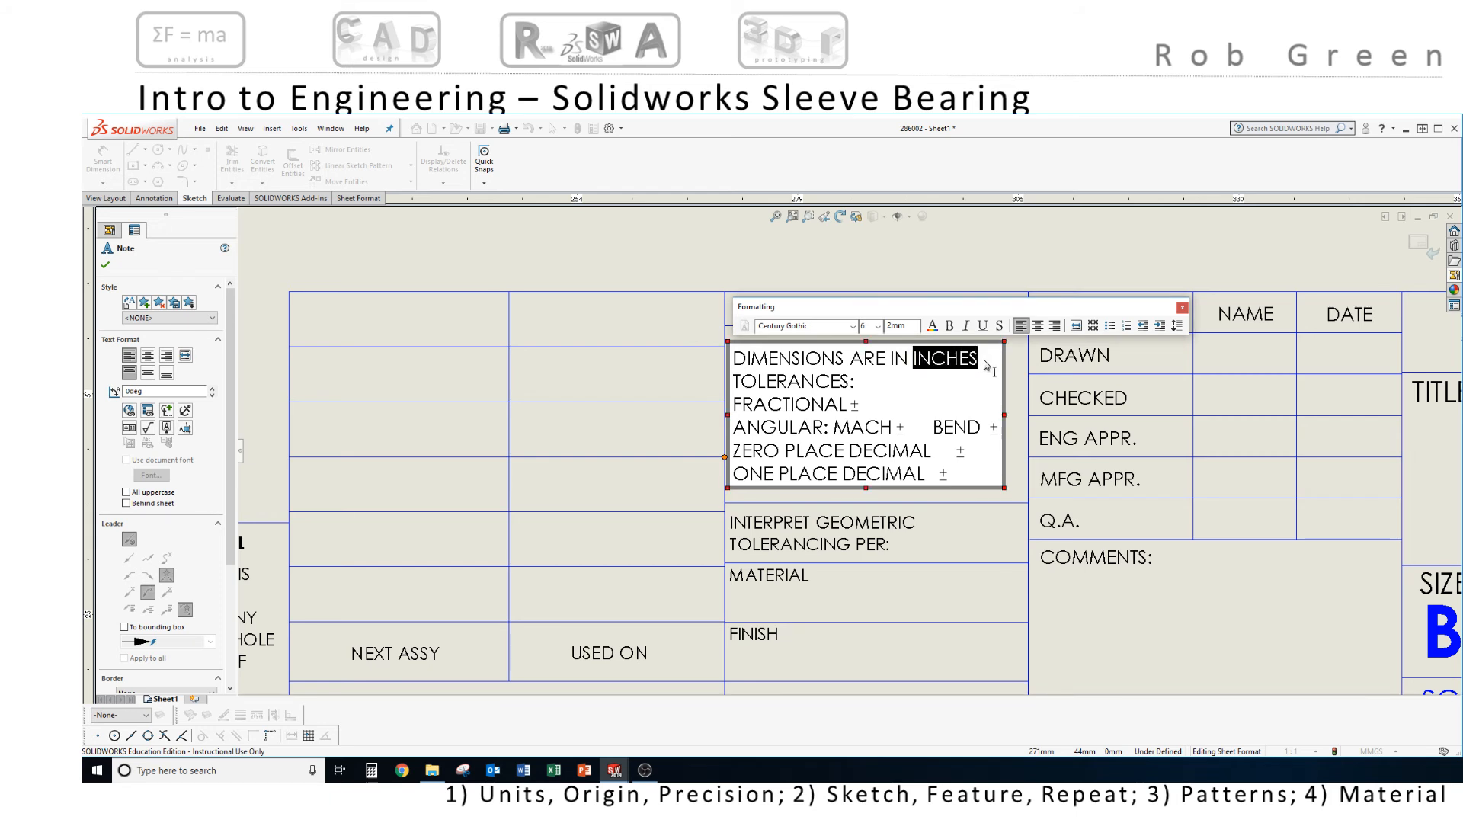
pyautogui.write('mm')
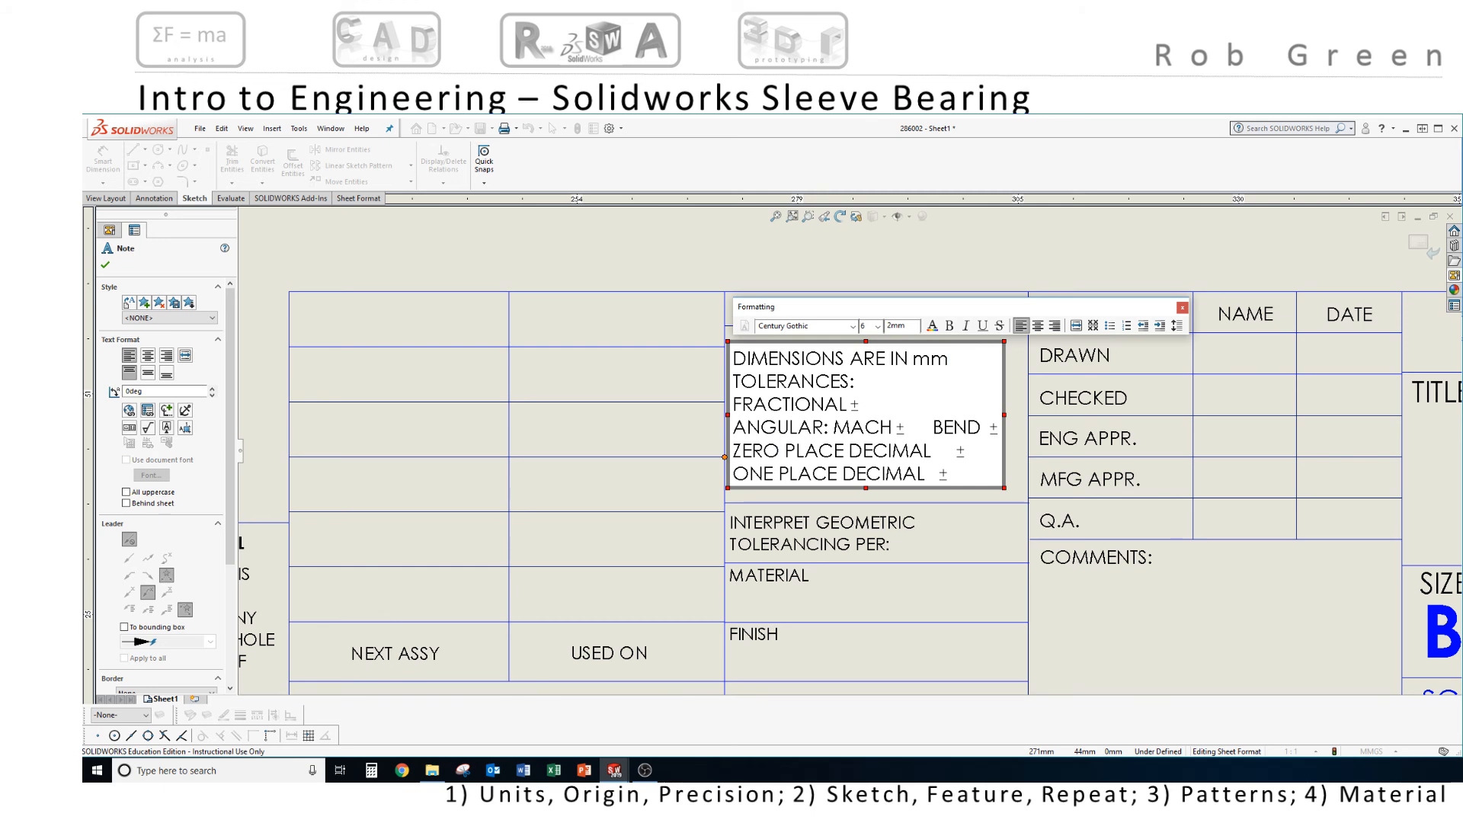
pyautogui.click(946, 265)
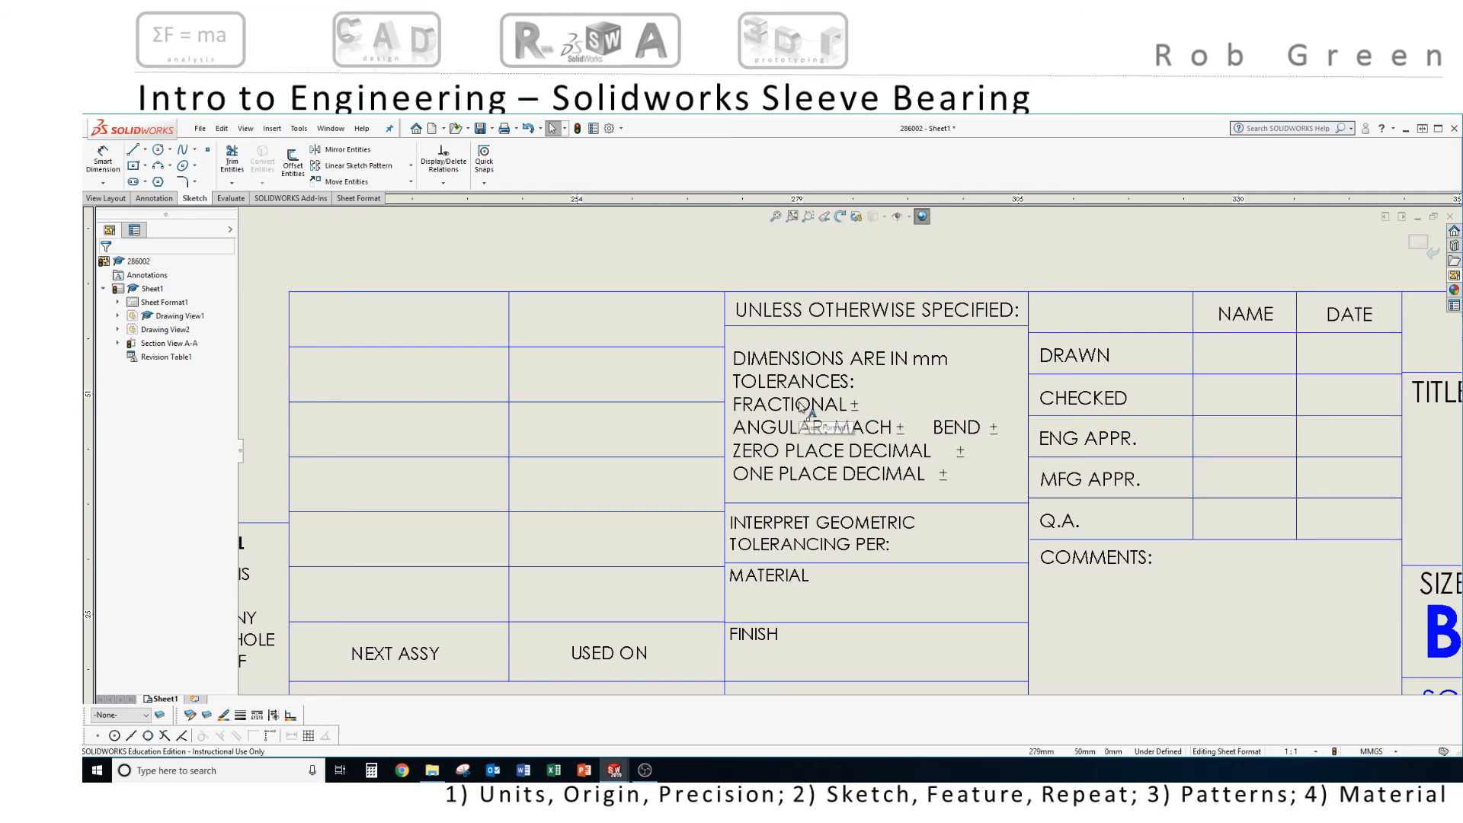
# Remove BEND with its ± sign and the word MACH from the ANGULAR line of the tolerance text
pyautogui.click(859, 436)
pyautogui.doubleClick(872, 439)
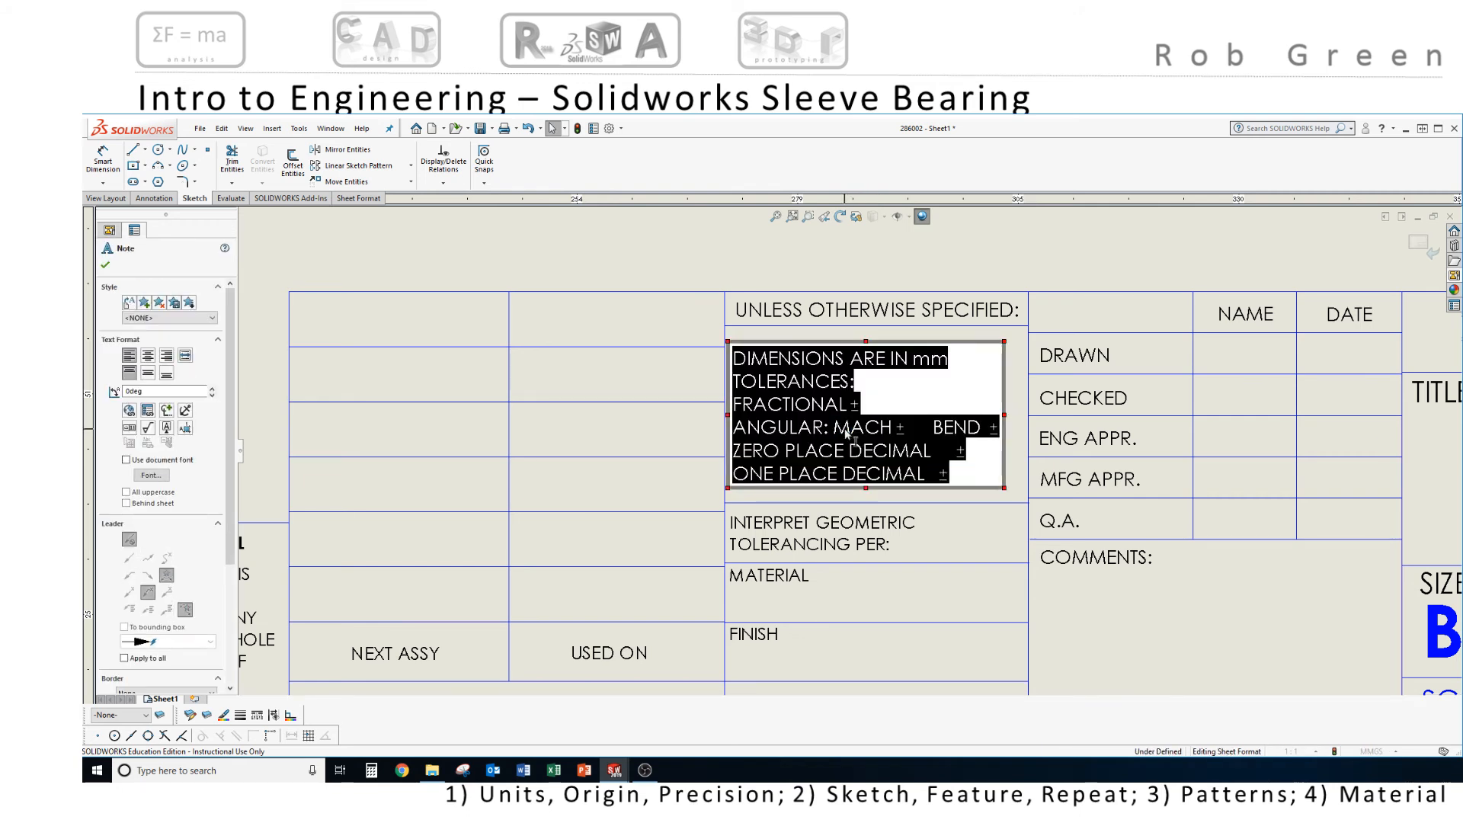
pyautogui.moveTo(913, 429); pyautogui.dragTo(1001, 431)
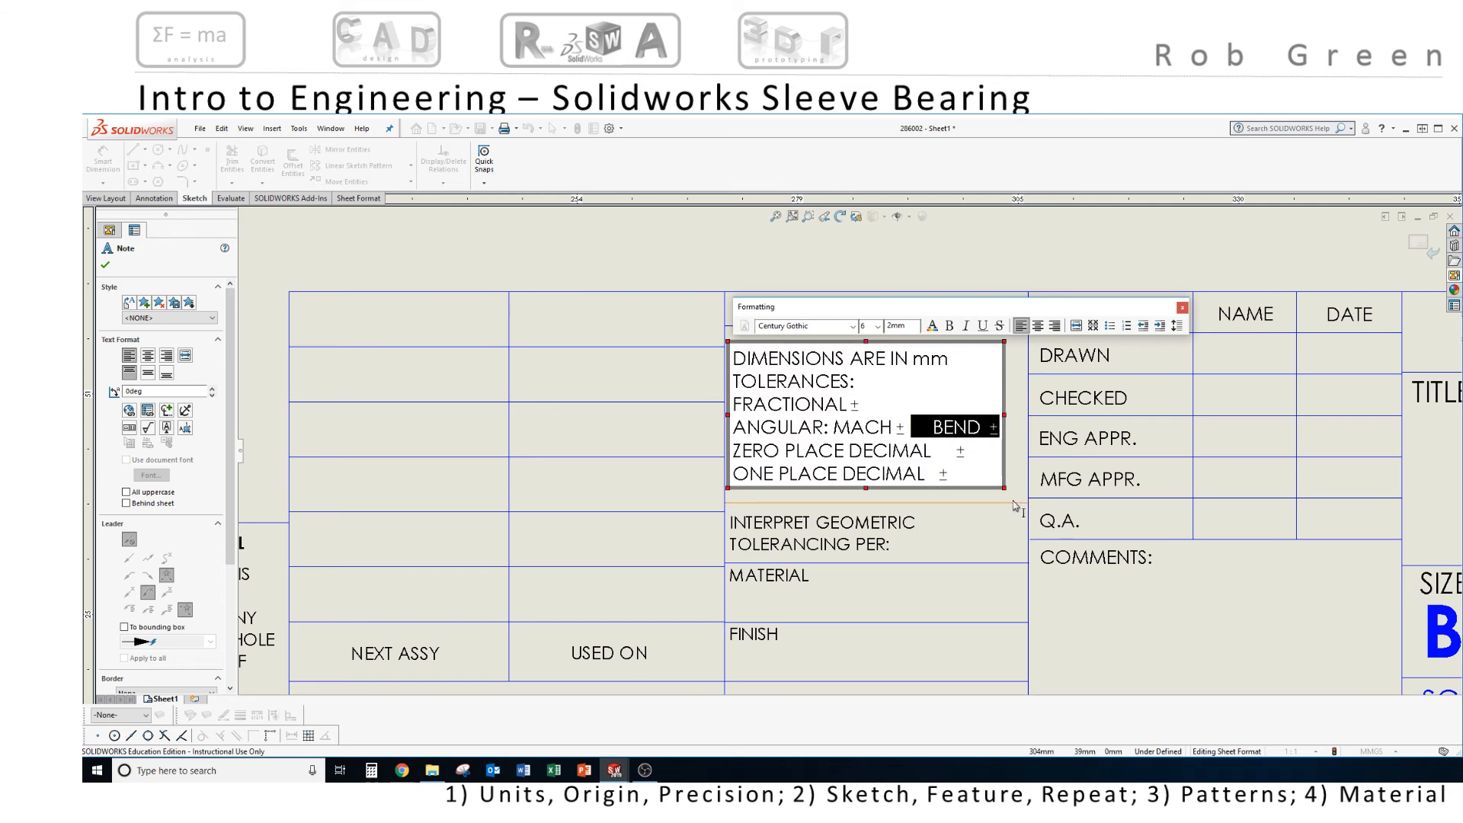
pyautogui.press('Delete')
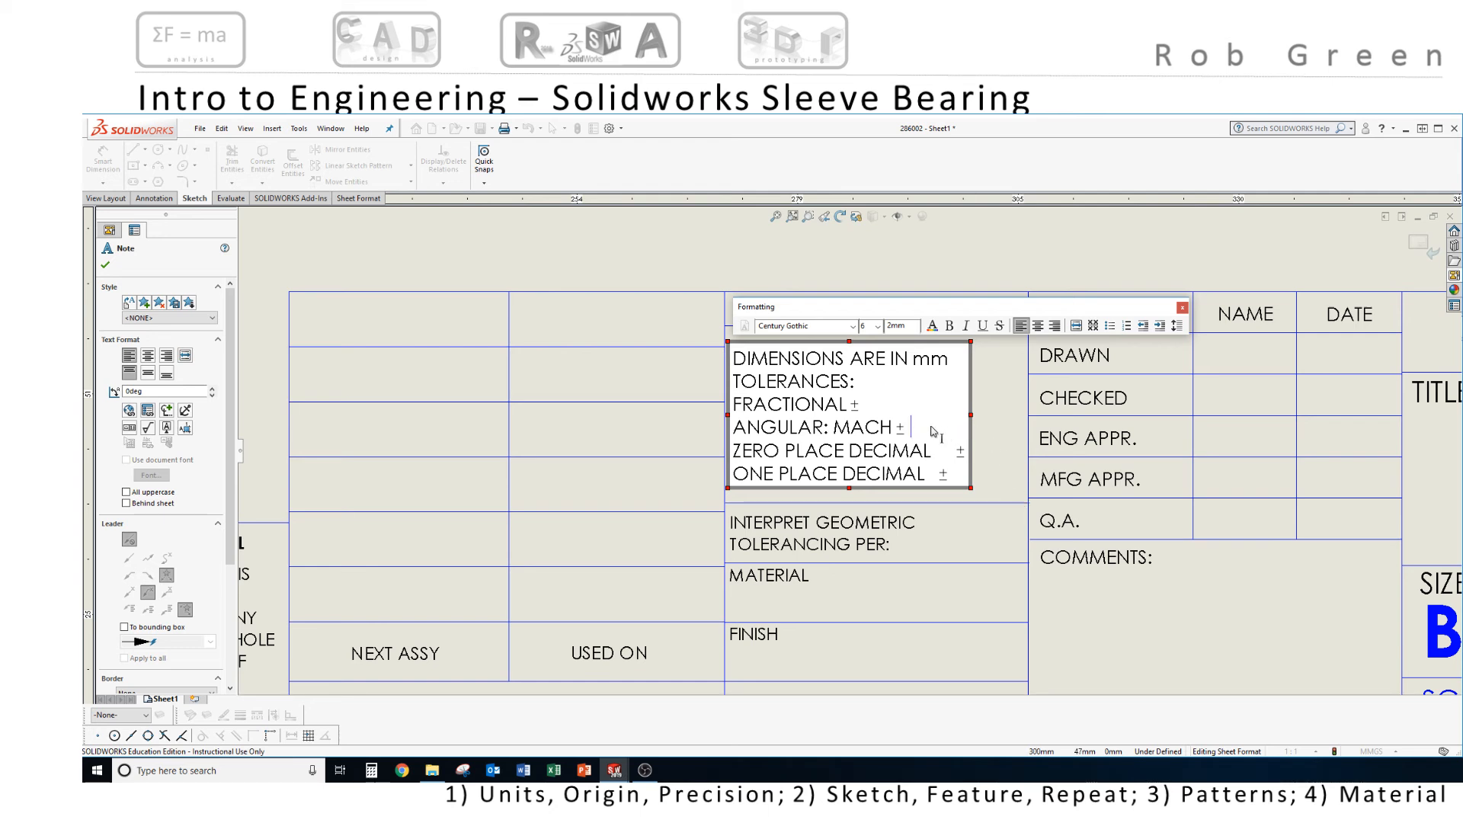
pyautogui.moveTo(836, 428); pyautogui.dragTo(897, 436)
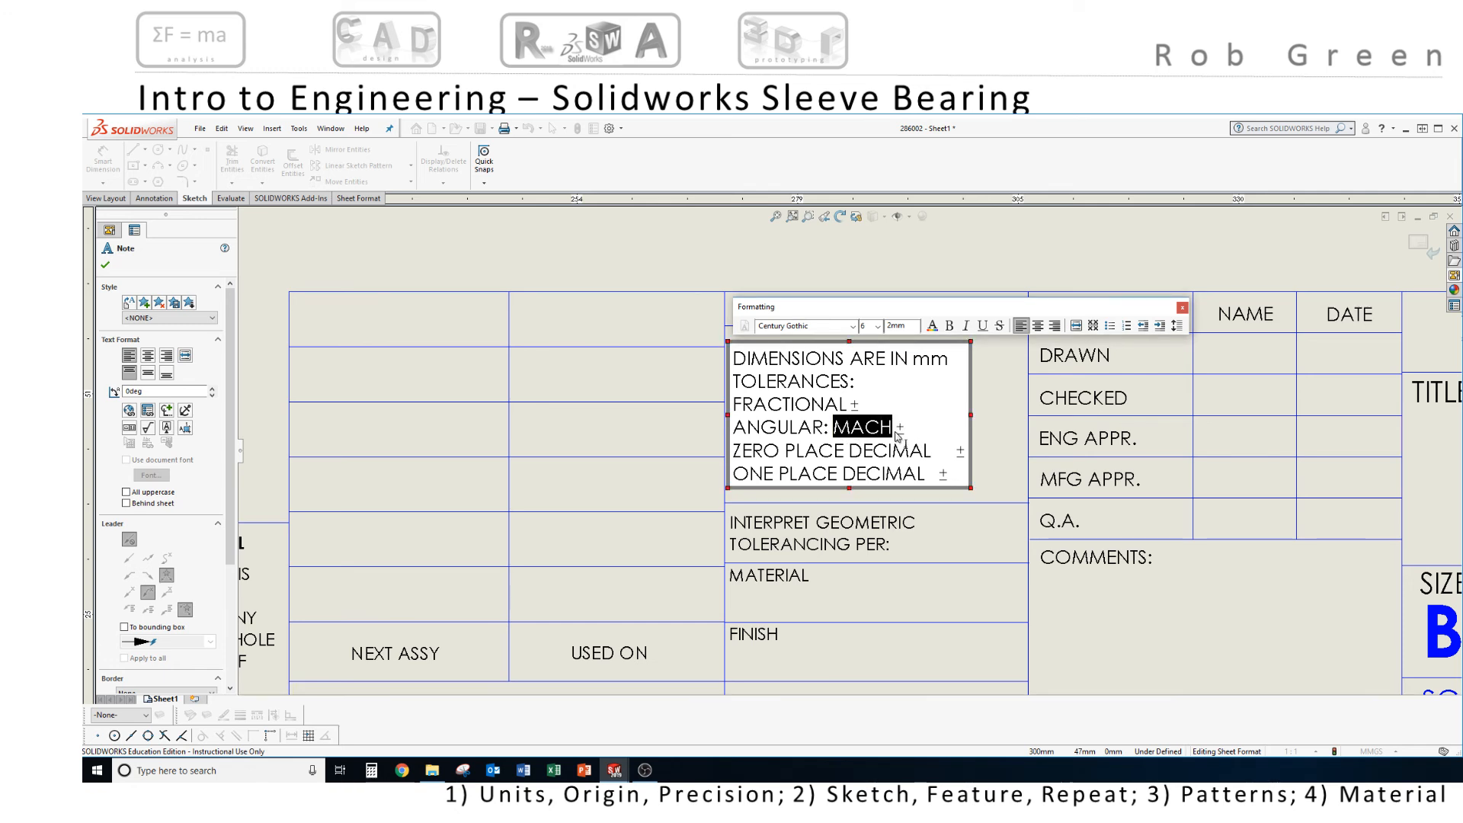
pyautogui.press('Delete')
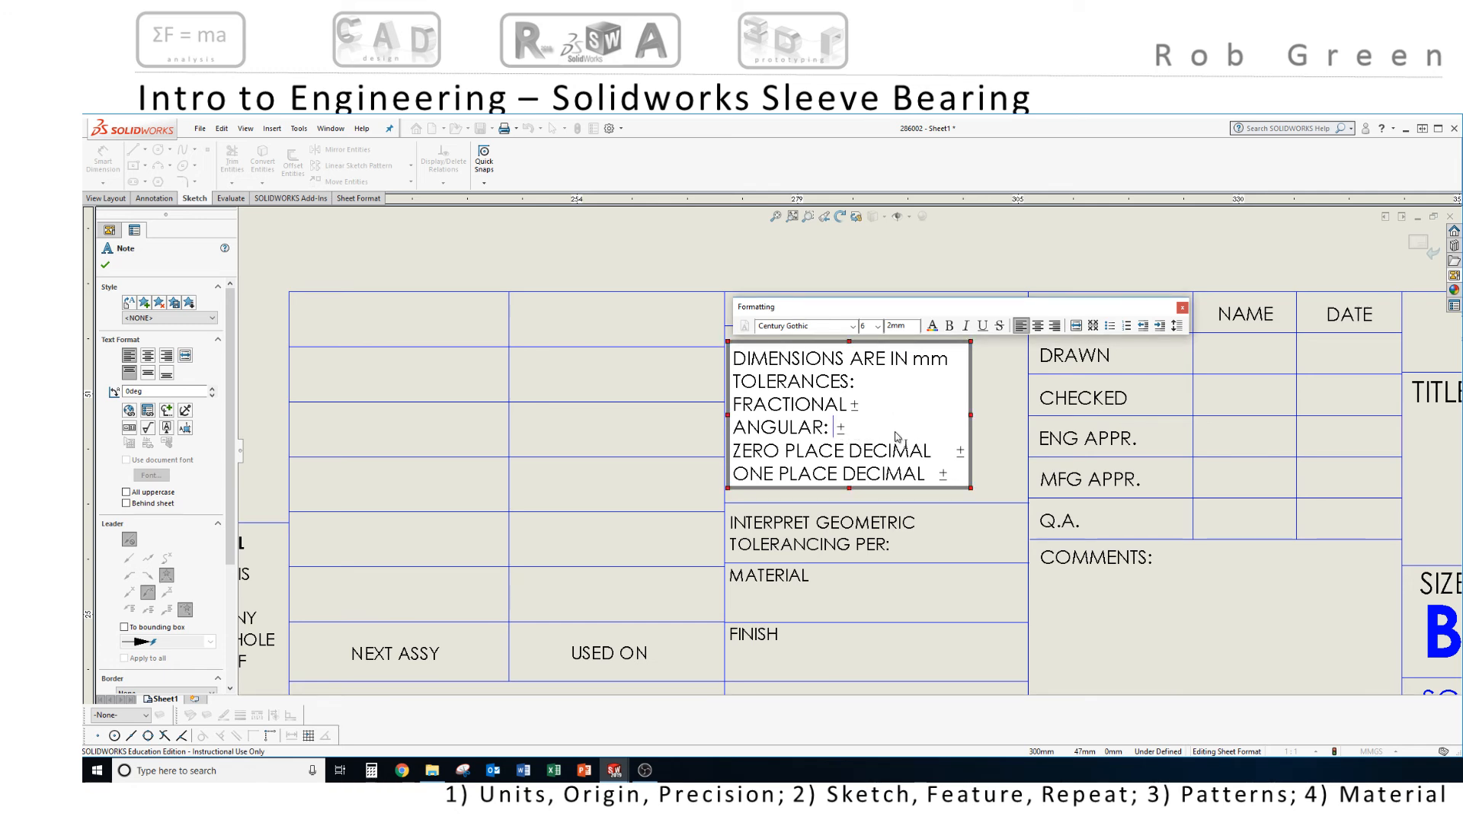
pyautogui.click(847, 286)
# Exit sheet format editing and return to the drawing sheet
pyautogui.scroll(2, 868, 424)
pyautogui.scroll(1, 868, 424)
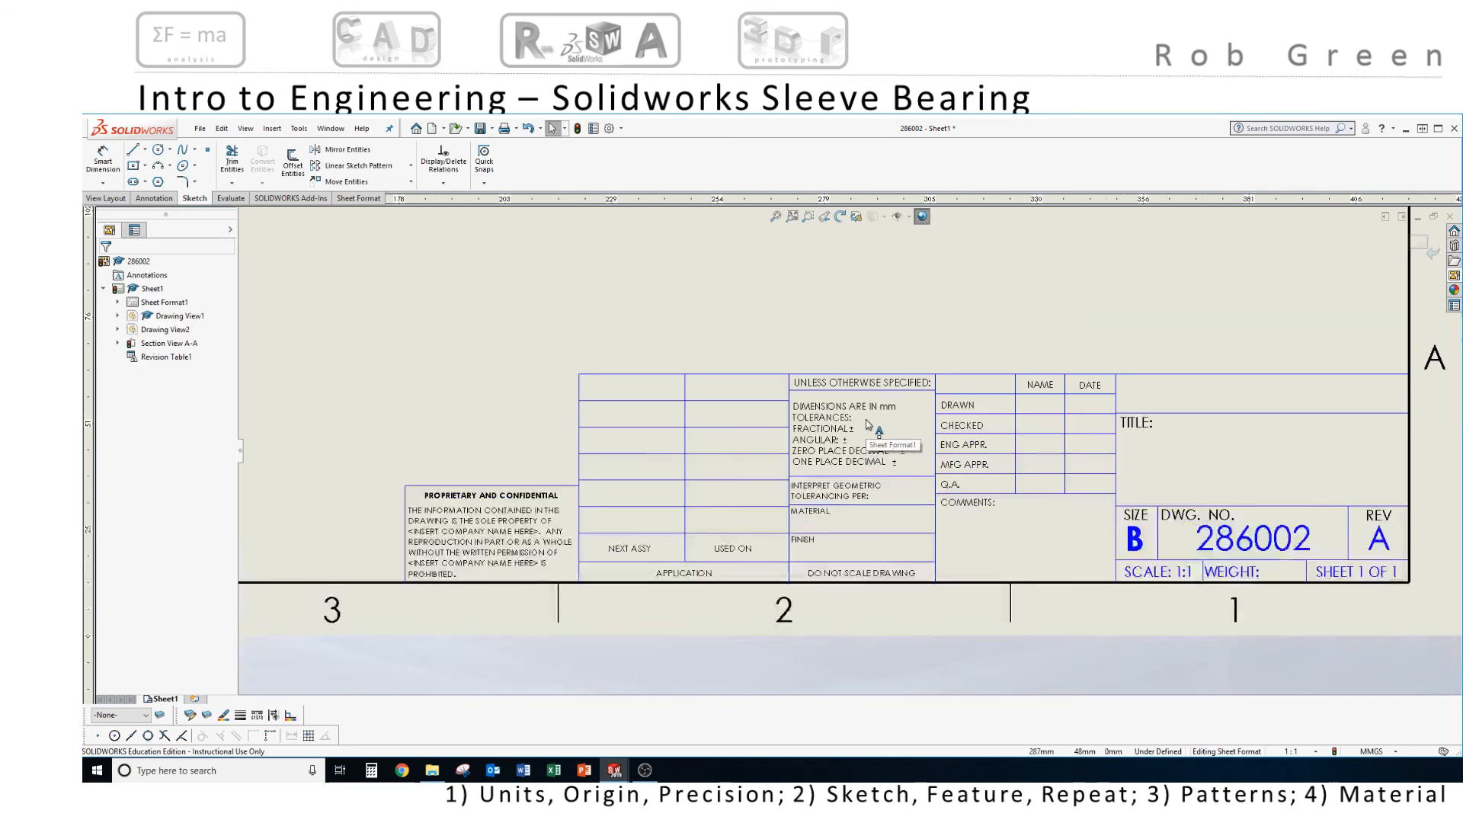
pyautogui.scroll(1, 868, 423)
pyautogui.scroll(1, 877, 420)
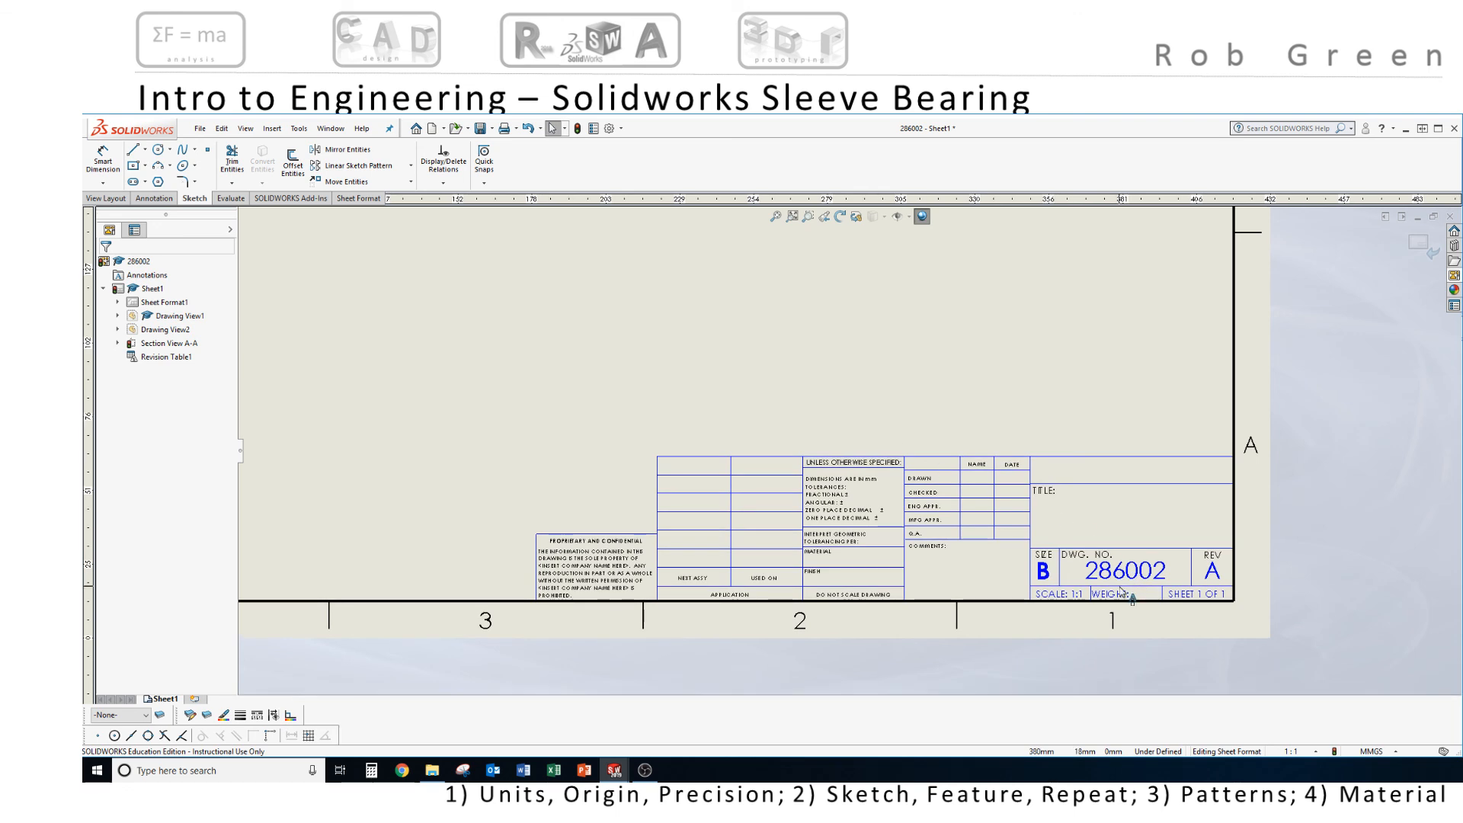
pyautogui.scroll(3, 1120, 590)
pyautogui.moveTo(1033, 359)
pyautogui.mouseDown(button='middle')
pyautogui.moveTo(1045, 522)
pyautogui.moveTo(1049, 464)
pyautogui.moveTo(1059, 480)
pyautogui.mouseUp(button='middle')
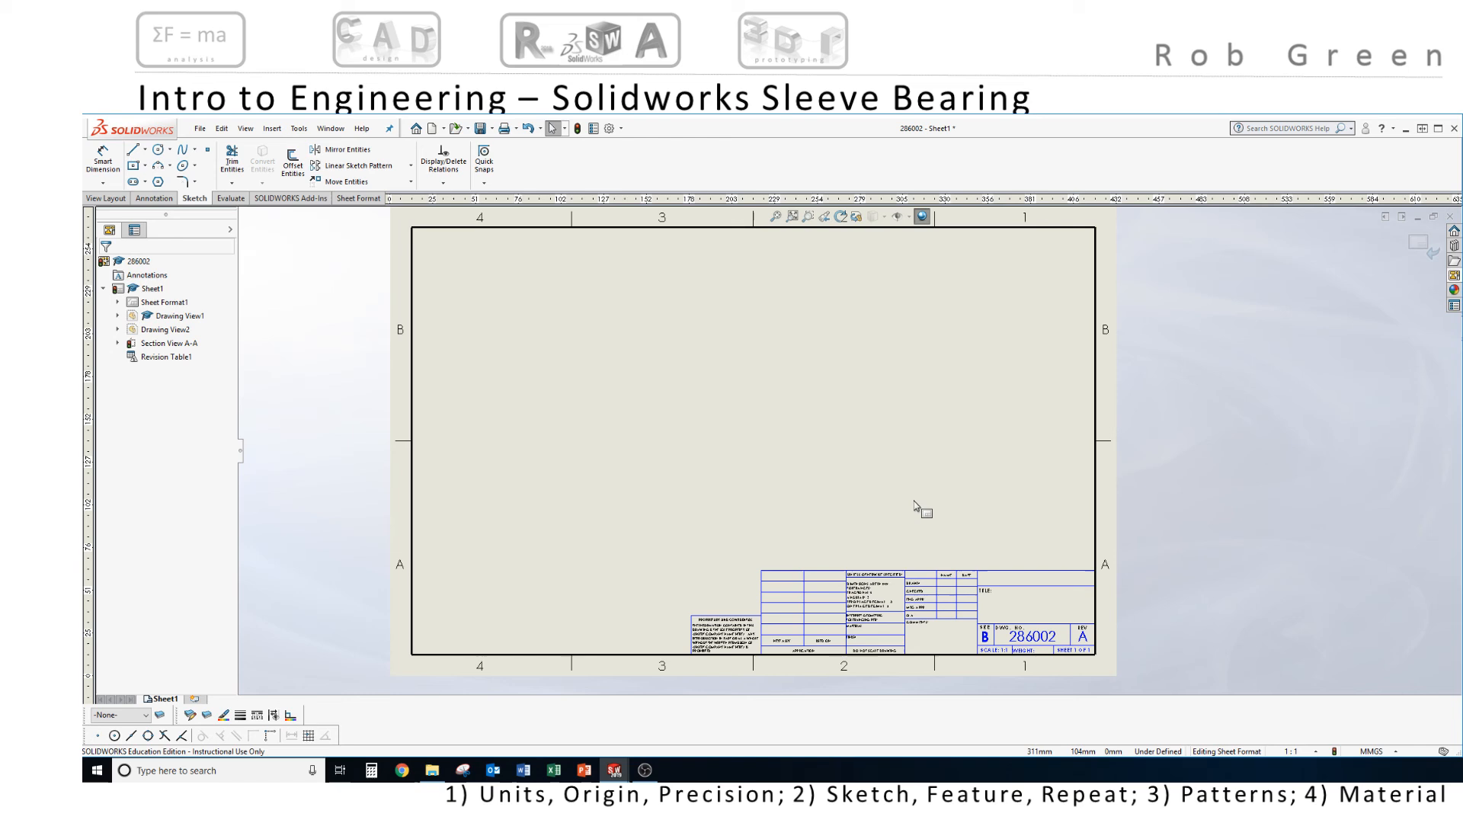
pyautogui.click(1422, 246)
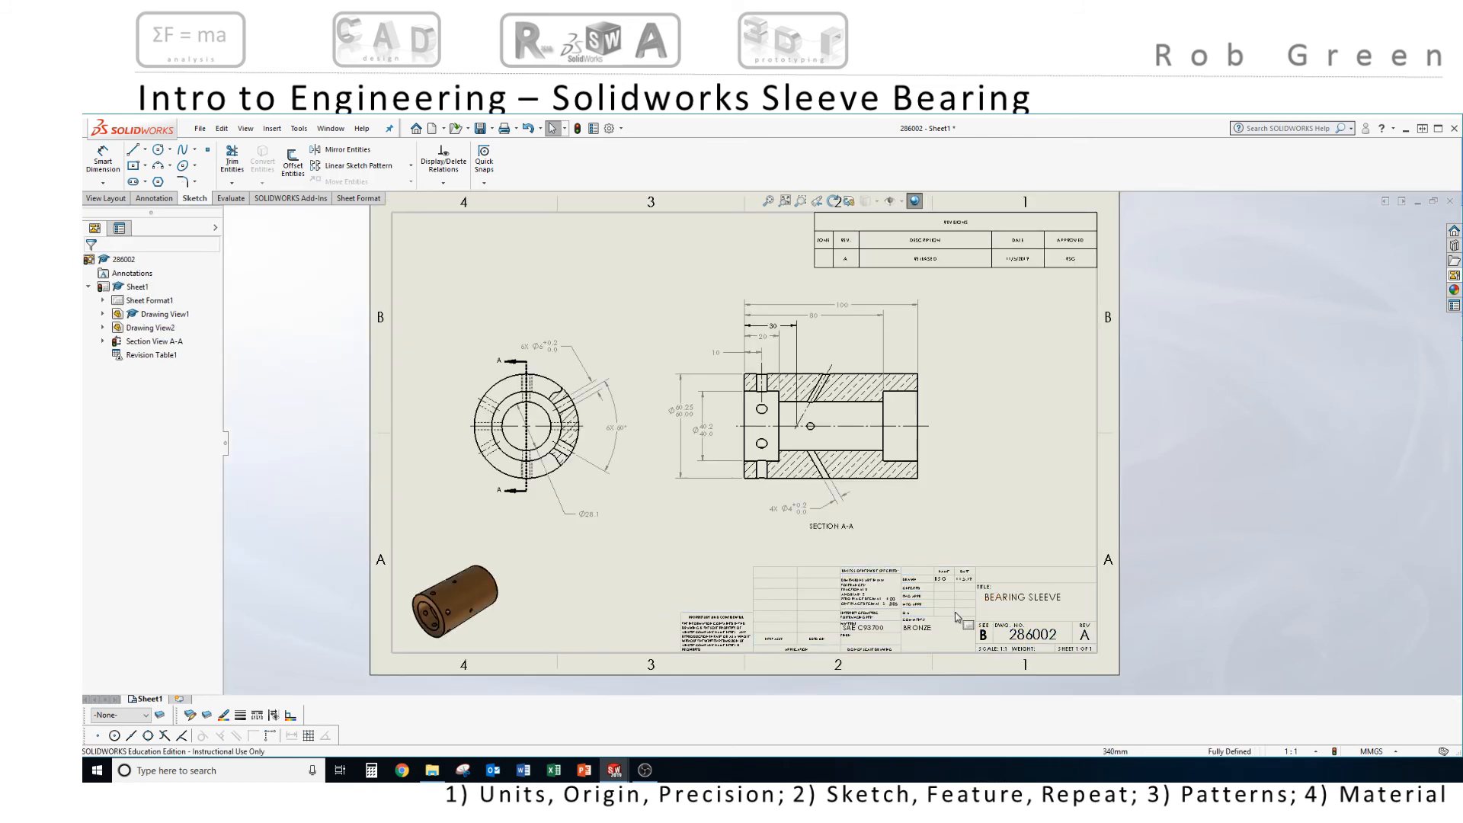
# Copy the .03 tolerance note from the ZERO PLACE DECIMAL line to the ANGULAR line, using Copy Entities
pyautogui.scroll(-5, 885, 622)
pyautogui.scroll(-3, 846, 526)
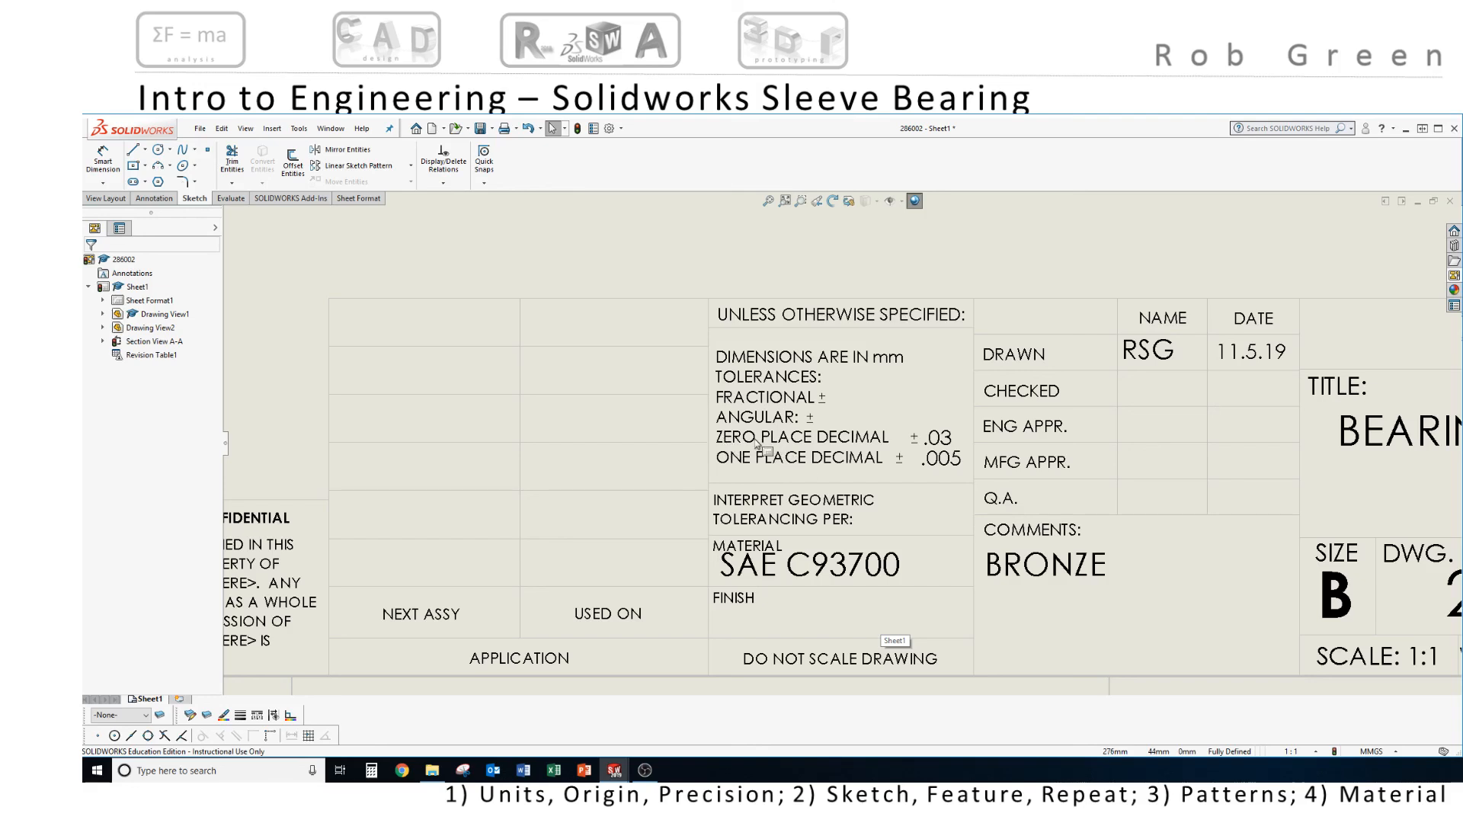
pyautogui.click(944, 440)
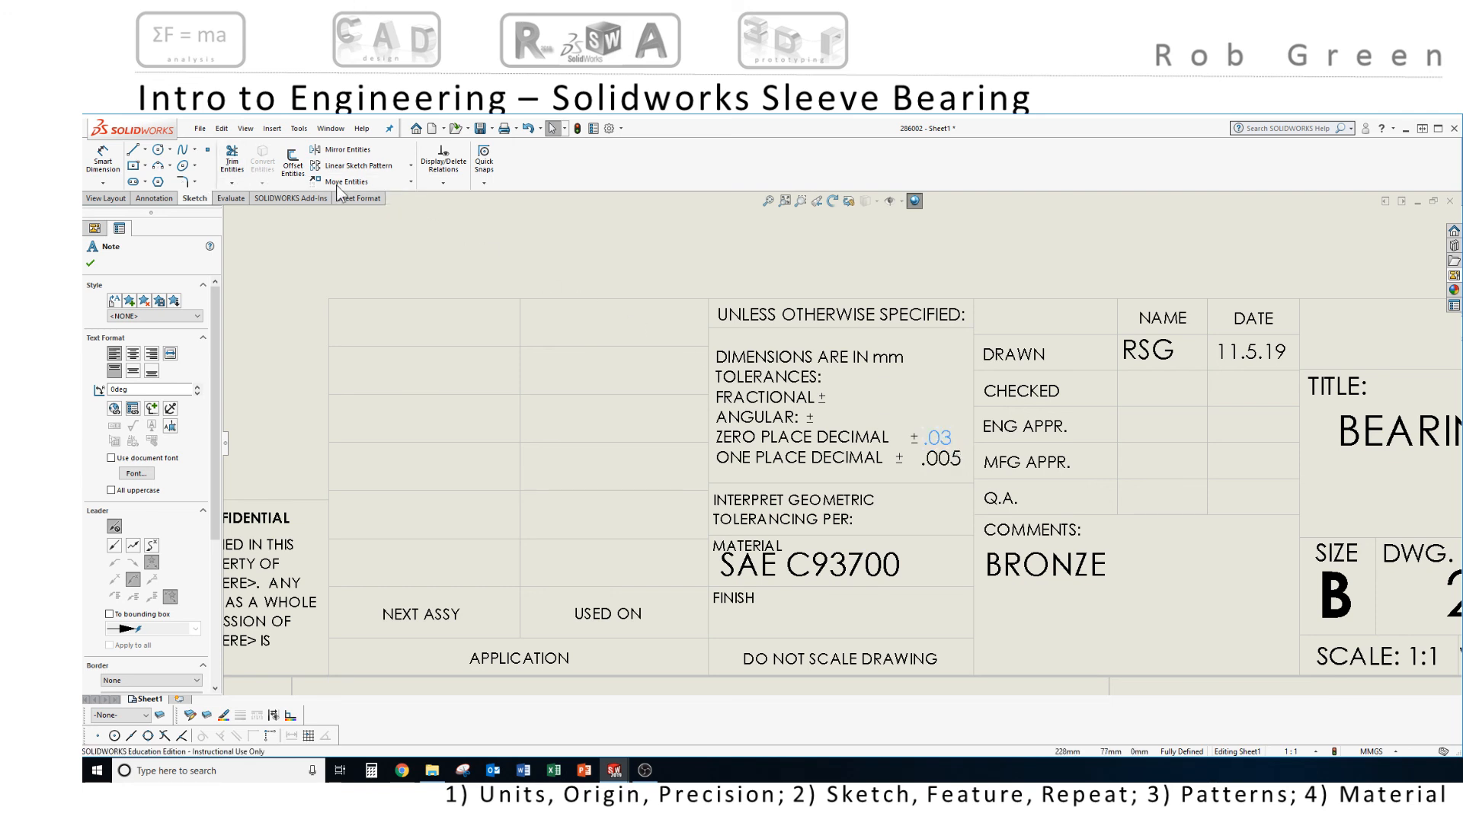
pyautogui.click(410, 181)
pyautogui.click(347, 216)
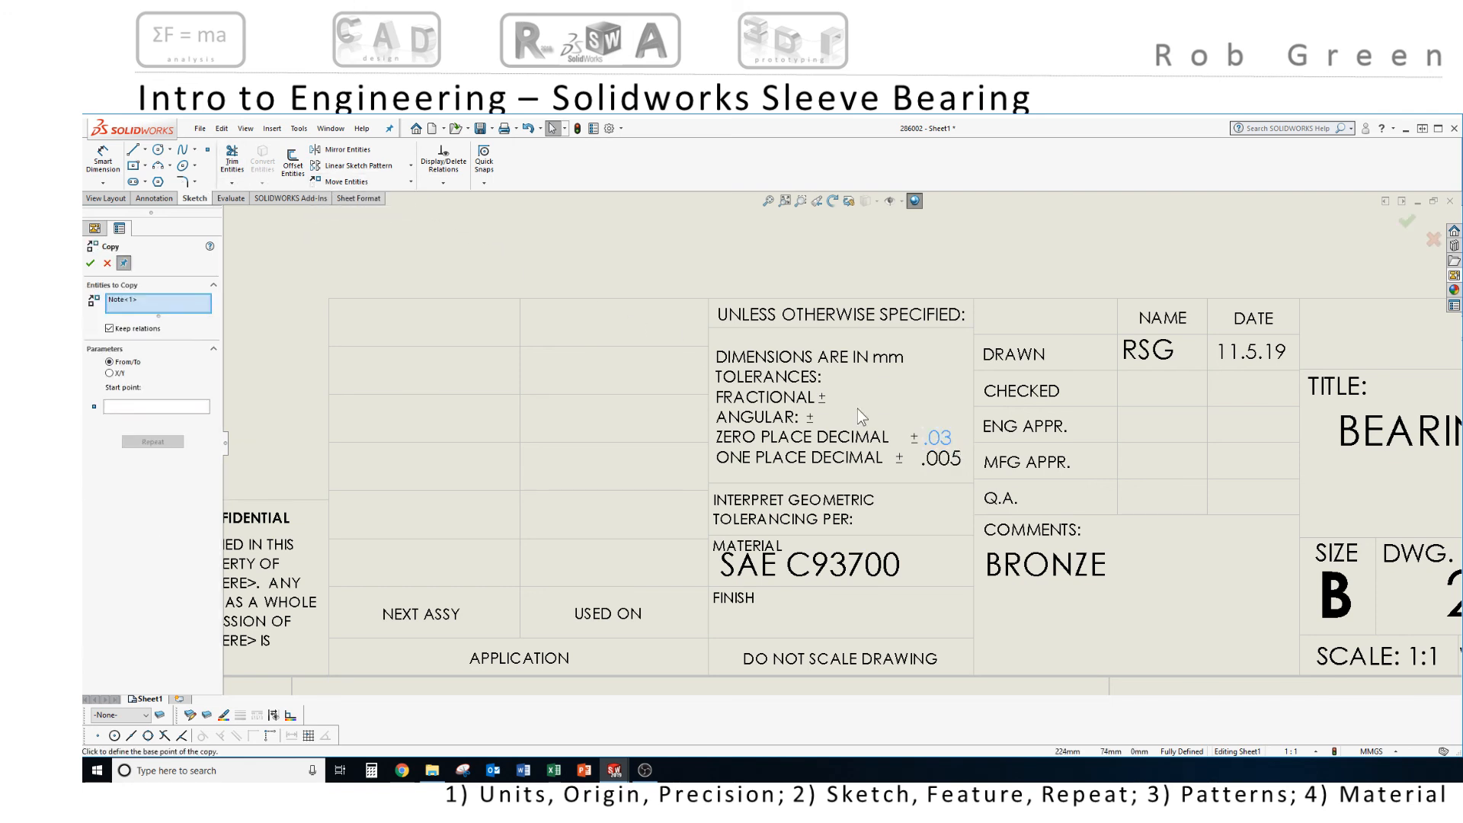
pyautogui.click(913, 437)
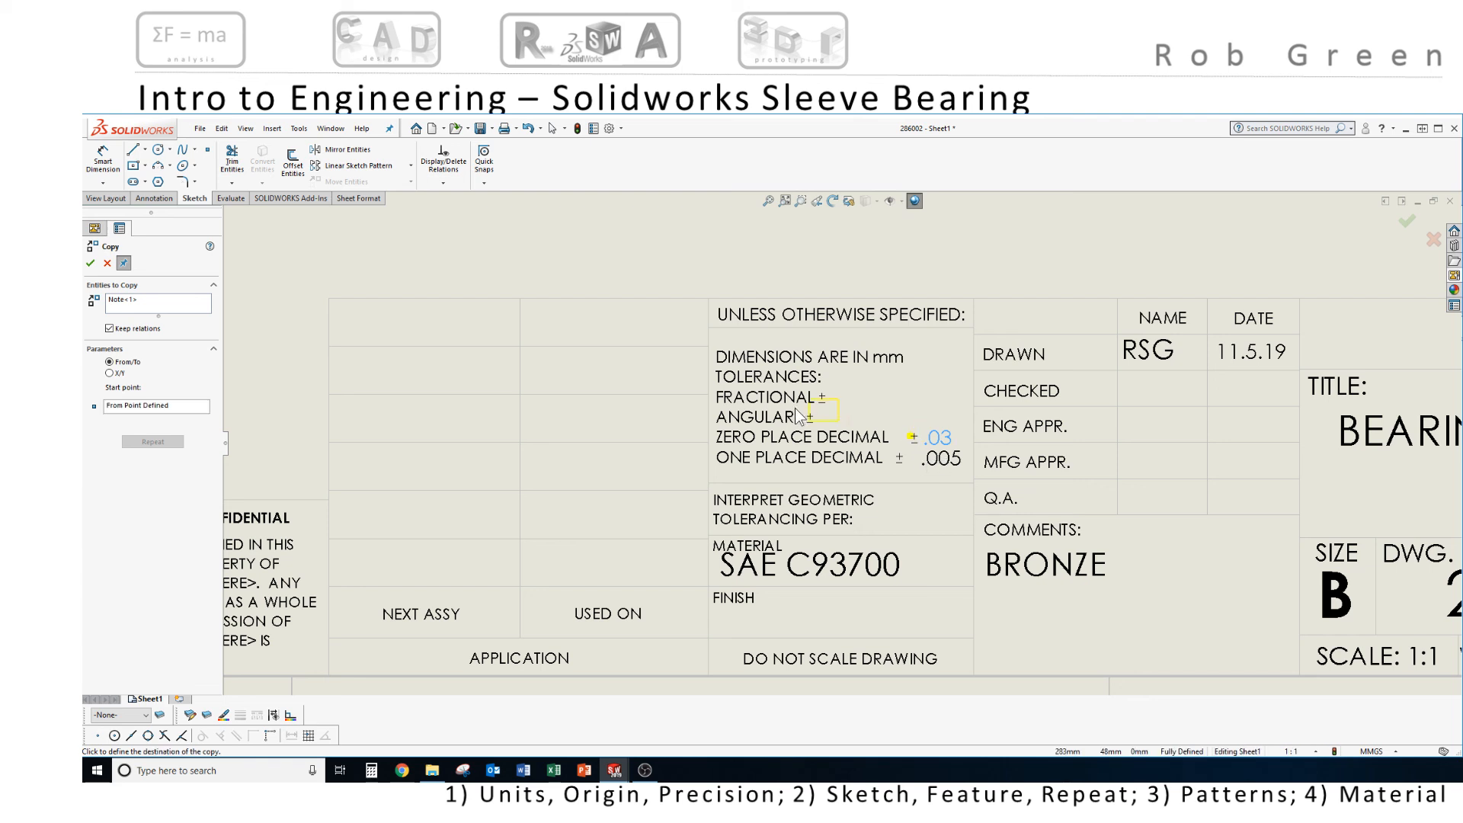
pyautogui.click(811, 418)
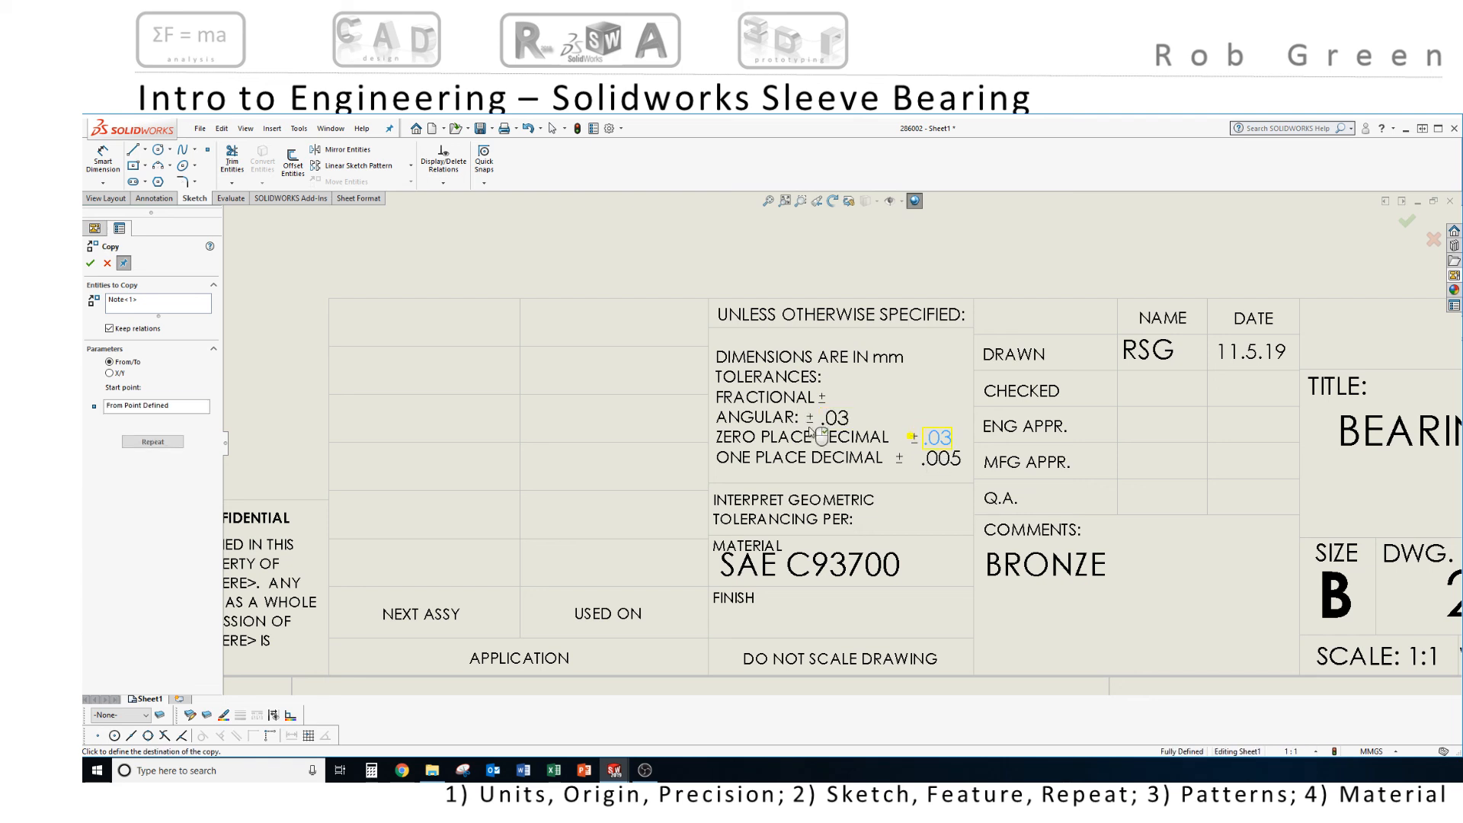
# Change the copied tolerance note on the ANGULAR line to read .5
pyautogui.scroll(-2, 823, 427)
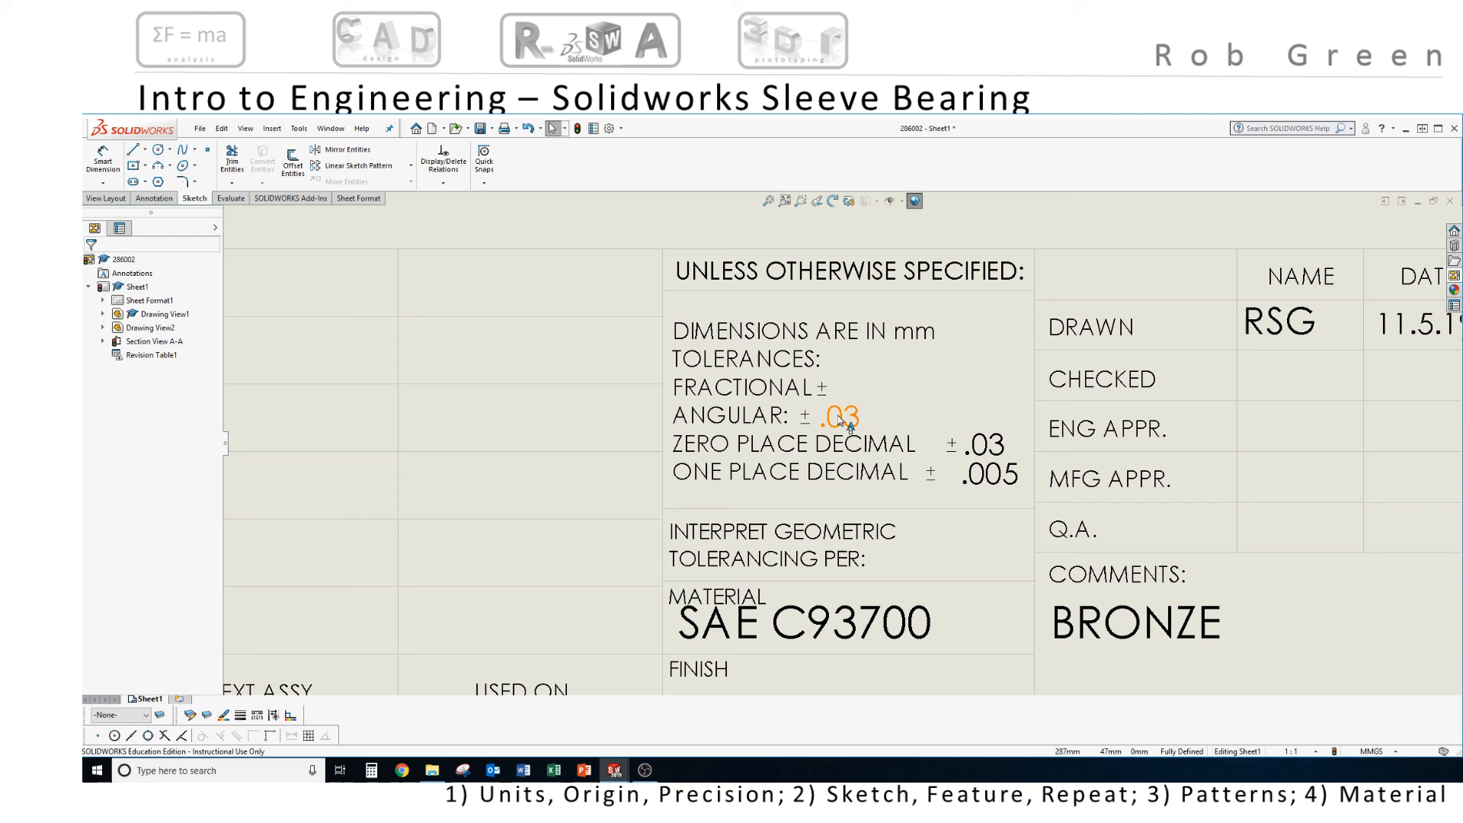
pyautogui.click(840, 419)
pyautogui.doubleClick(840, 419)
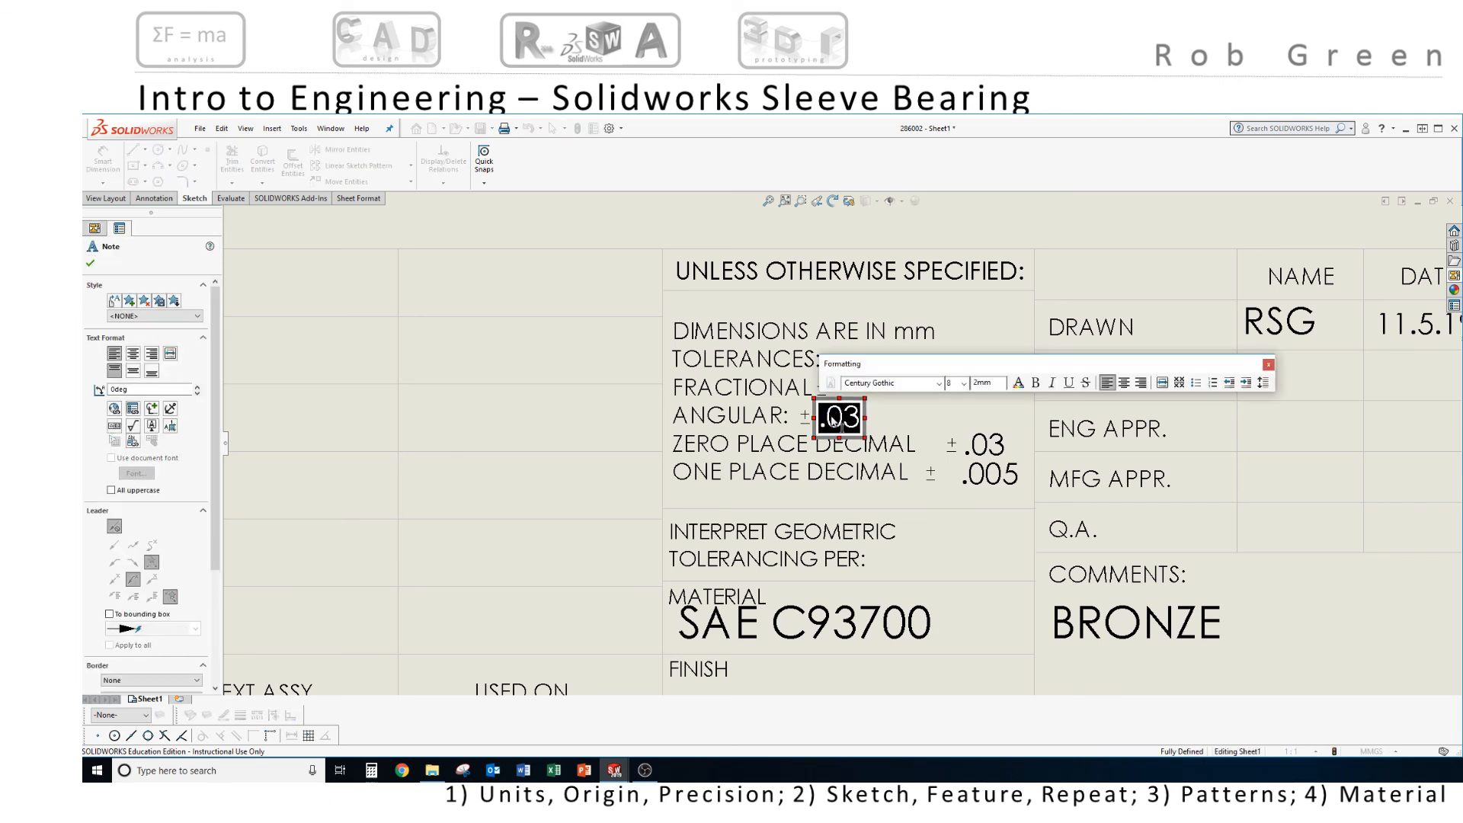
pyautogui.moveTo(828, 418); pyautogui.dragTo(855, 418)
pyautogui.write('.5')
pyautogui.press('BackSpace')
pyautogui.press('BackSpace')
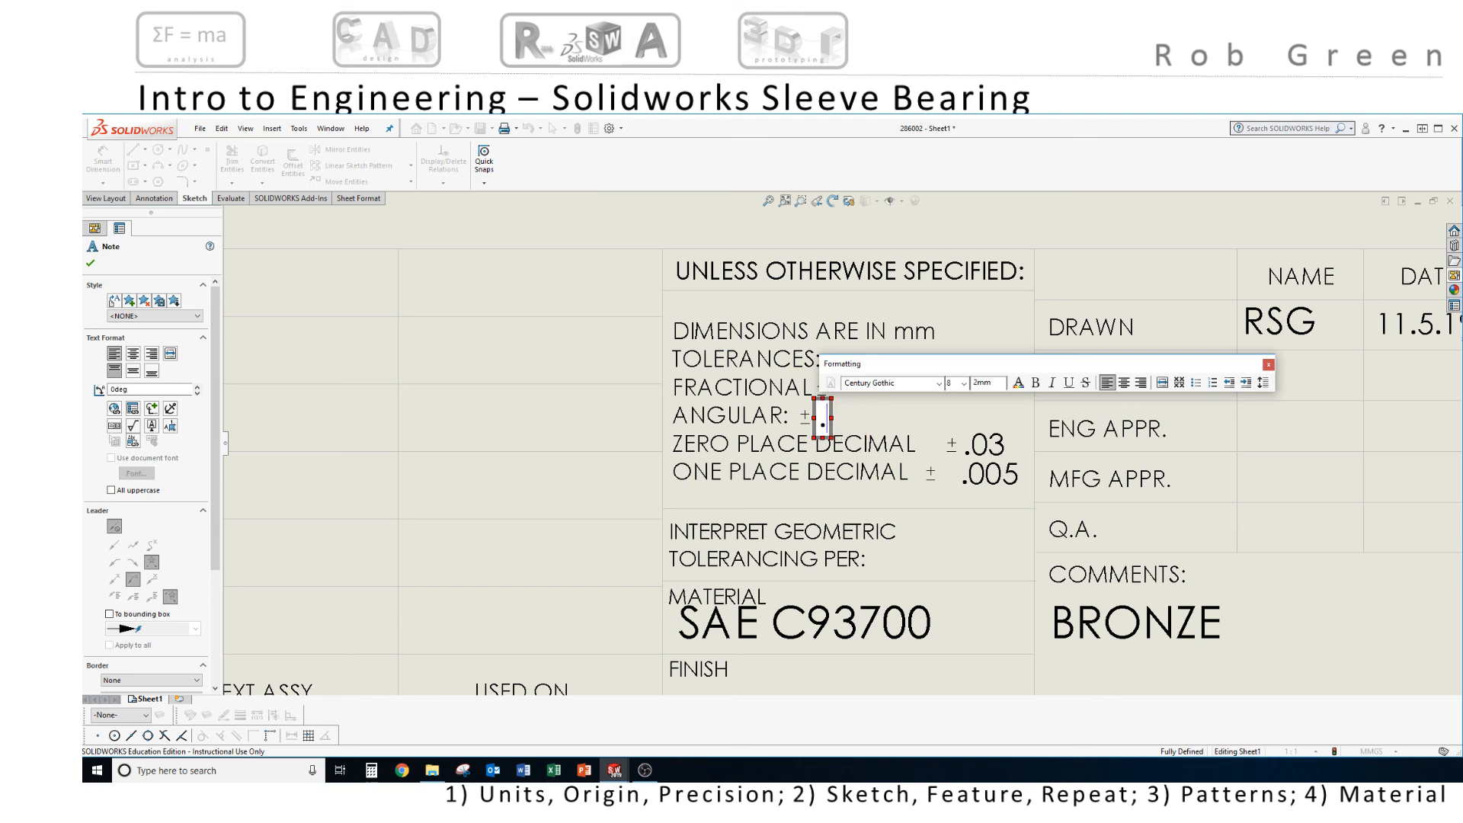
pyautogui.write('5')
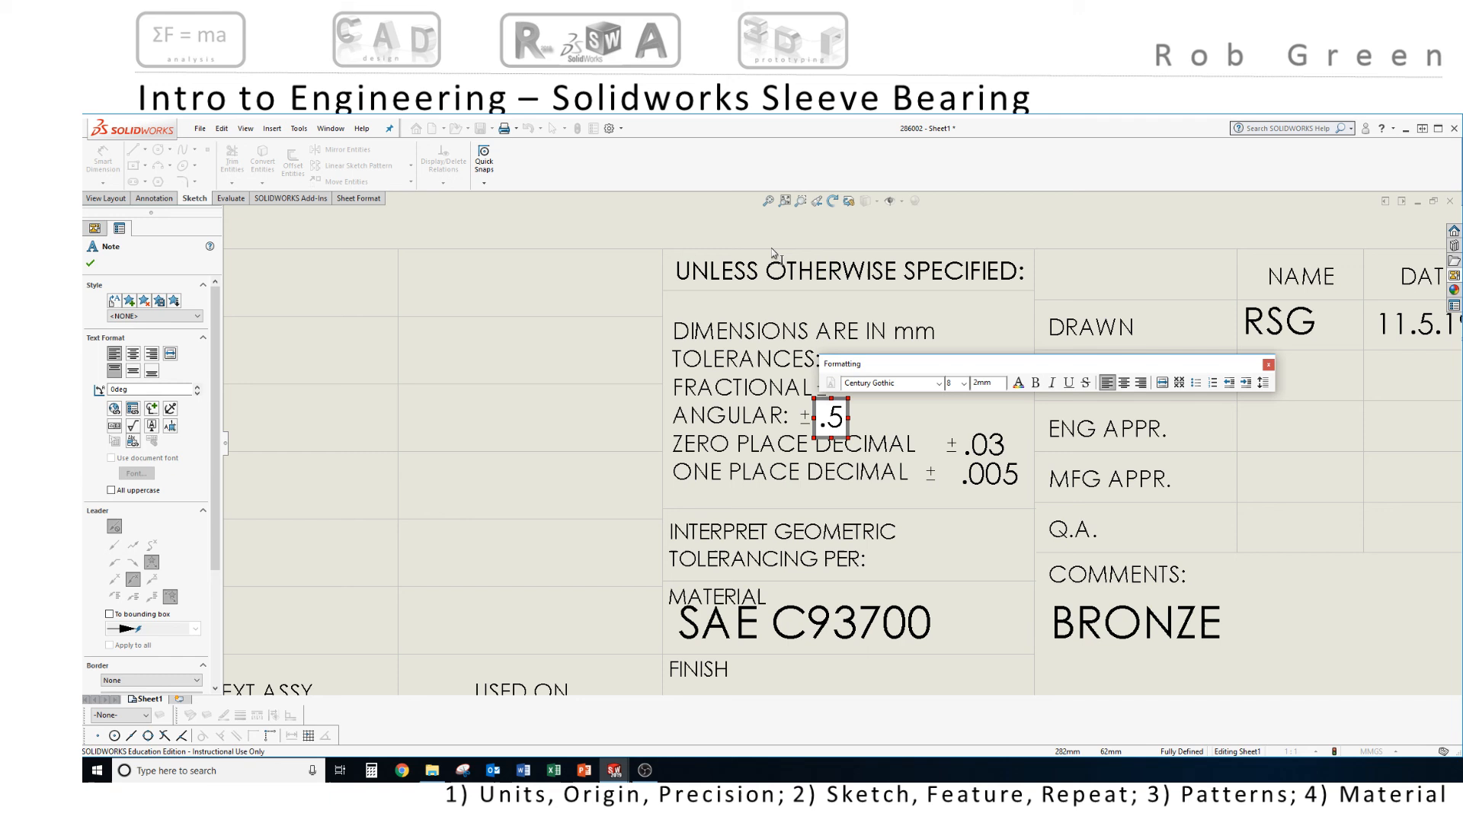
pyautogui.click(691, 211)
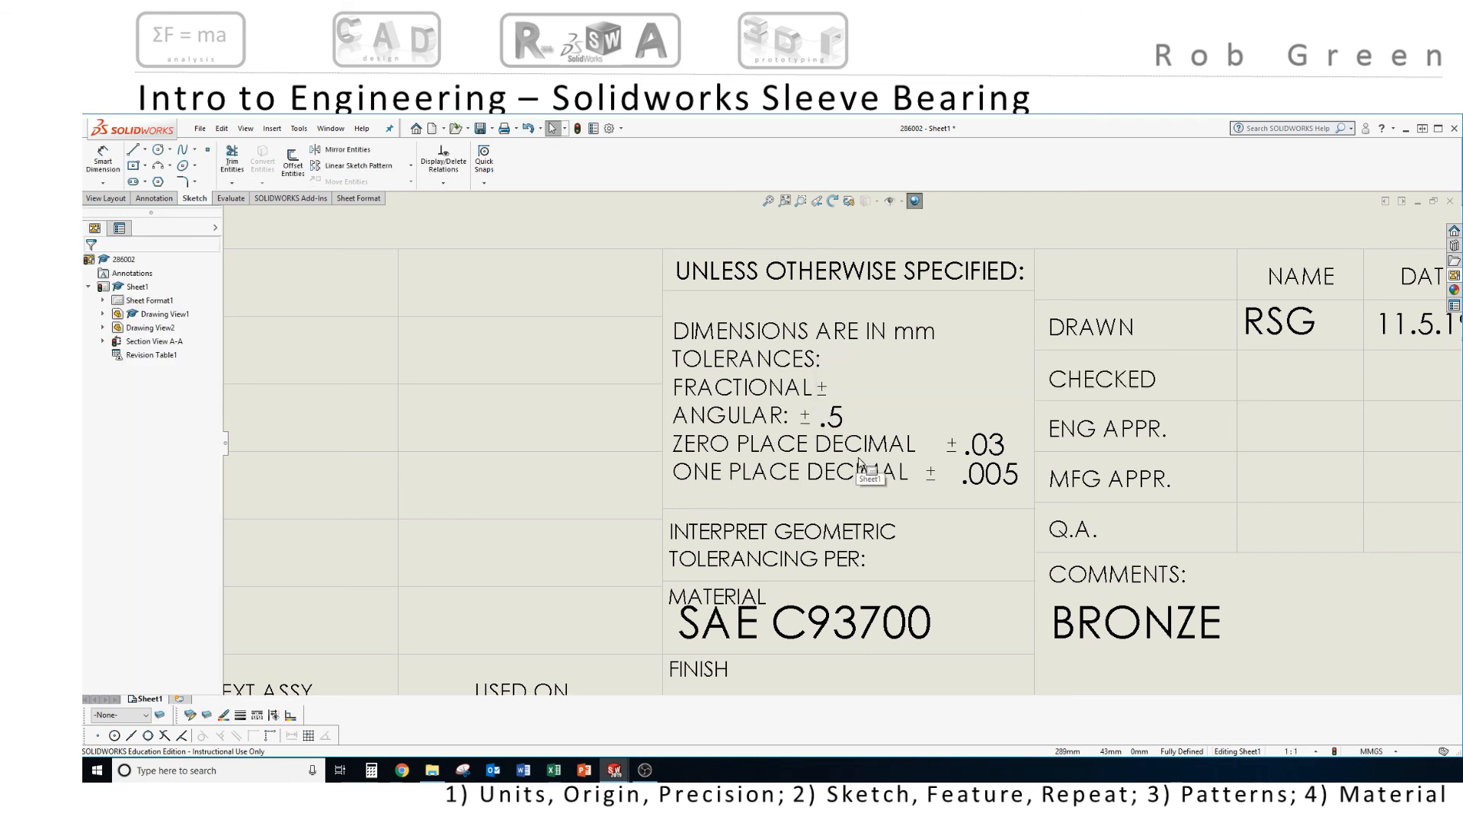
# Examine the whole drawing sheet, including the dimensioned views and the filled-in title block
pyautogui.scroll(3, 860, 465)
pyautogui.scroll(-1, 860, 462)
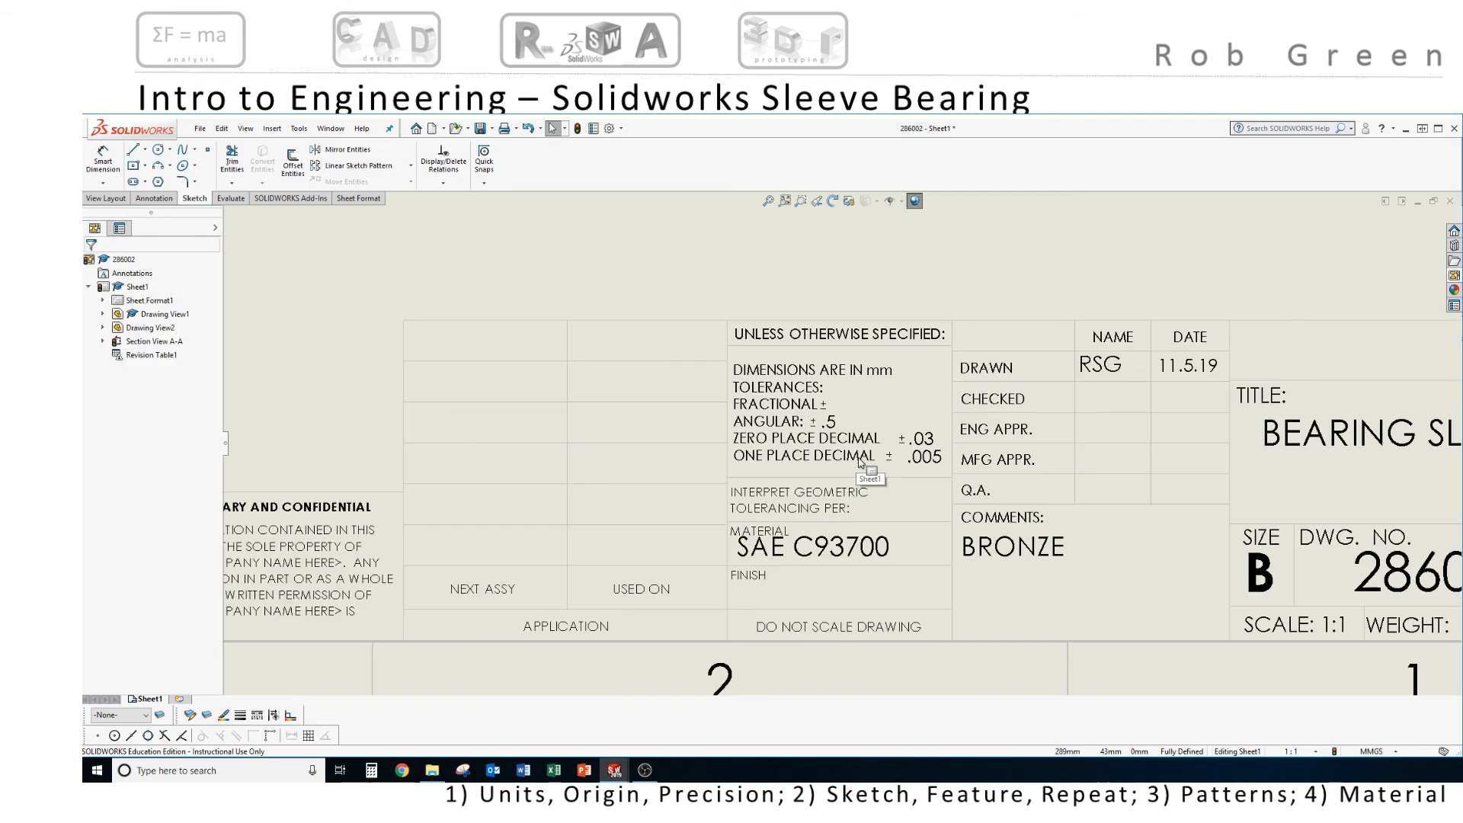
pyautogui.scroll(5, 859, 461)
pyautogui.moveTo(849, 407); pyautogui.dragTo(903, 497, button='middle')
pyautogui.moveTo(900, 432); pyautogui.dragTo(897, 464, button='middle')
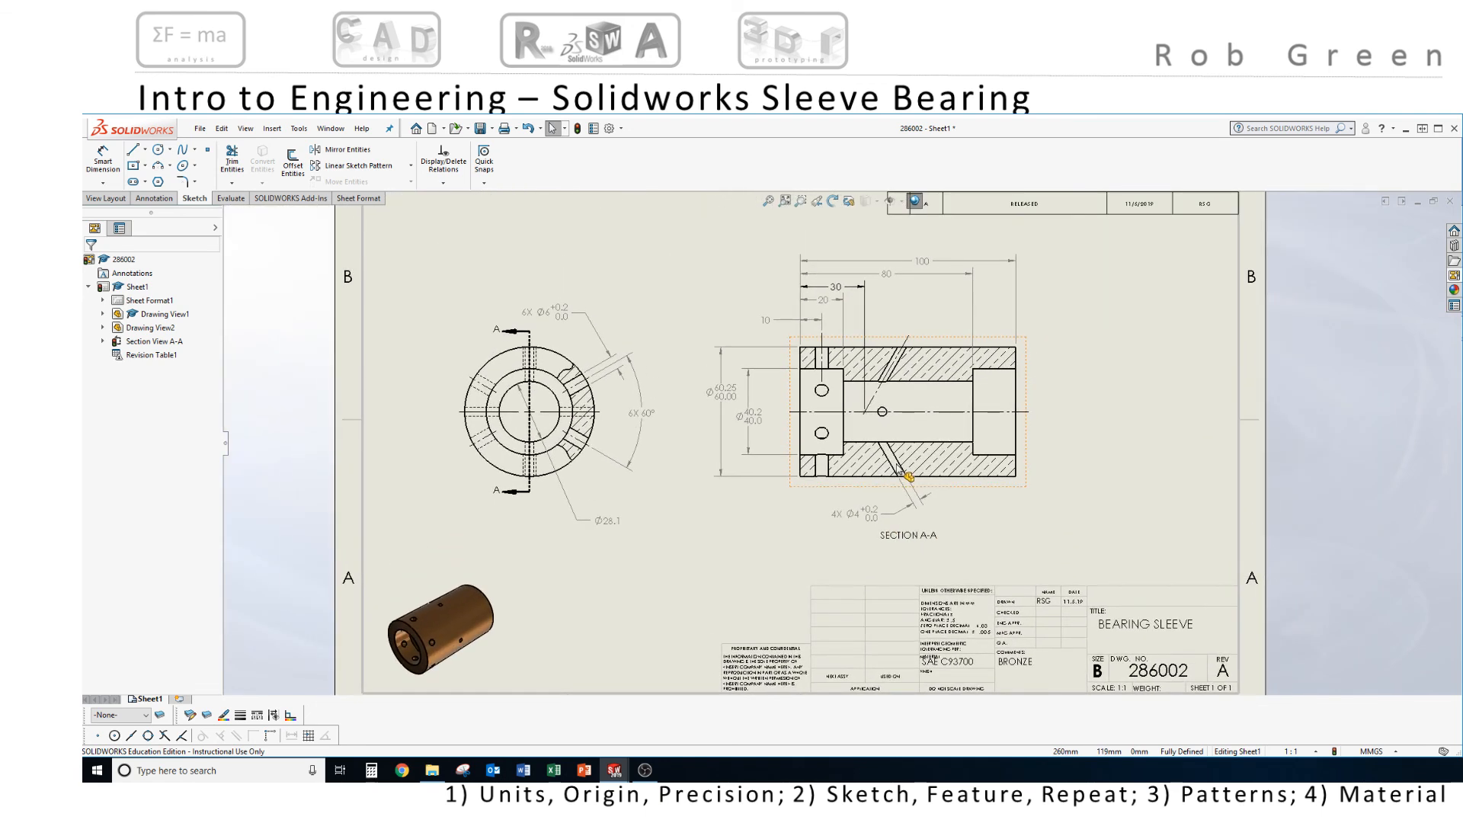
pyautogui.scroll(2, 893, 456)
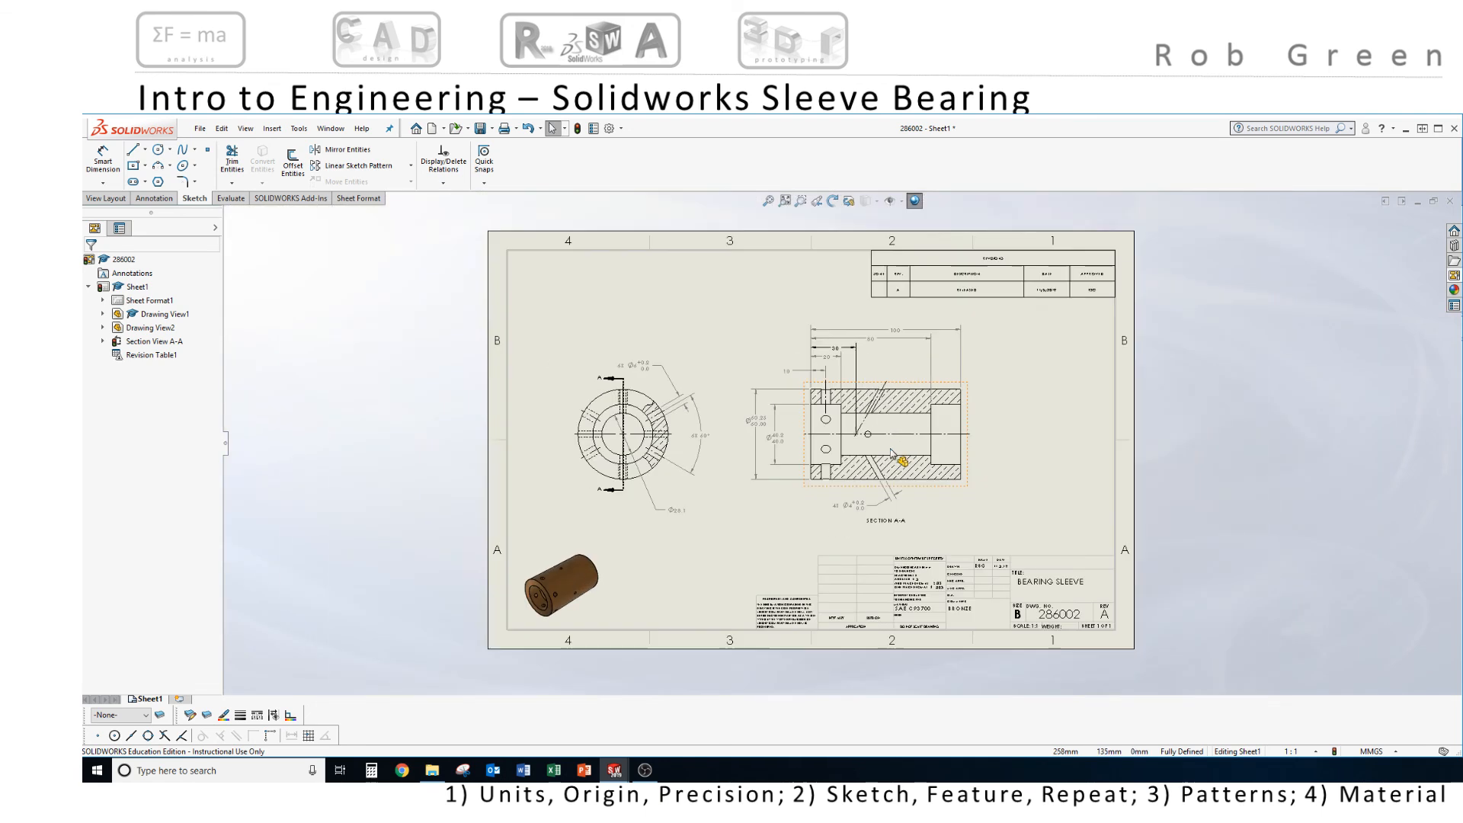
pyautogui.moveTo(846, 448); pyautogui.dragTo(854, 451, button='middle')
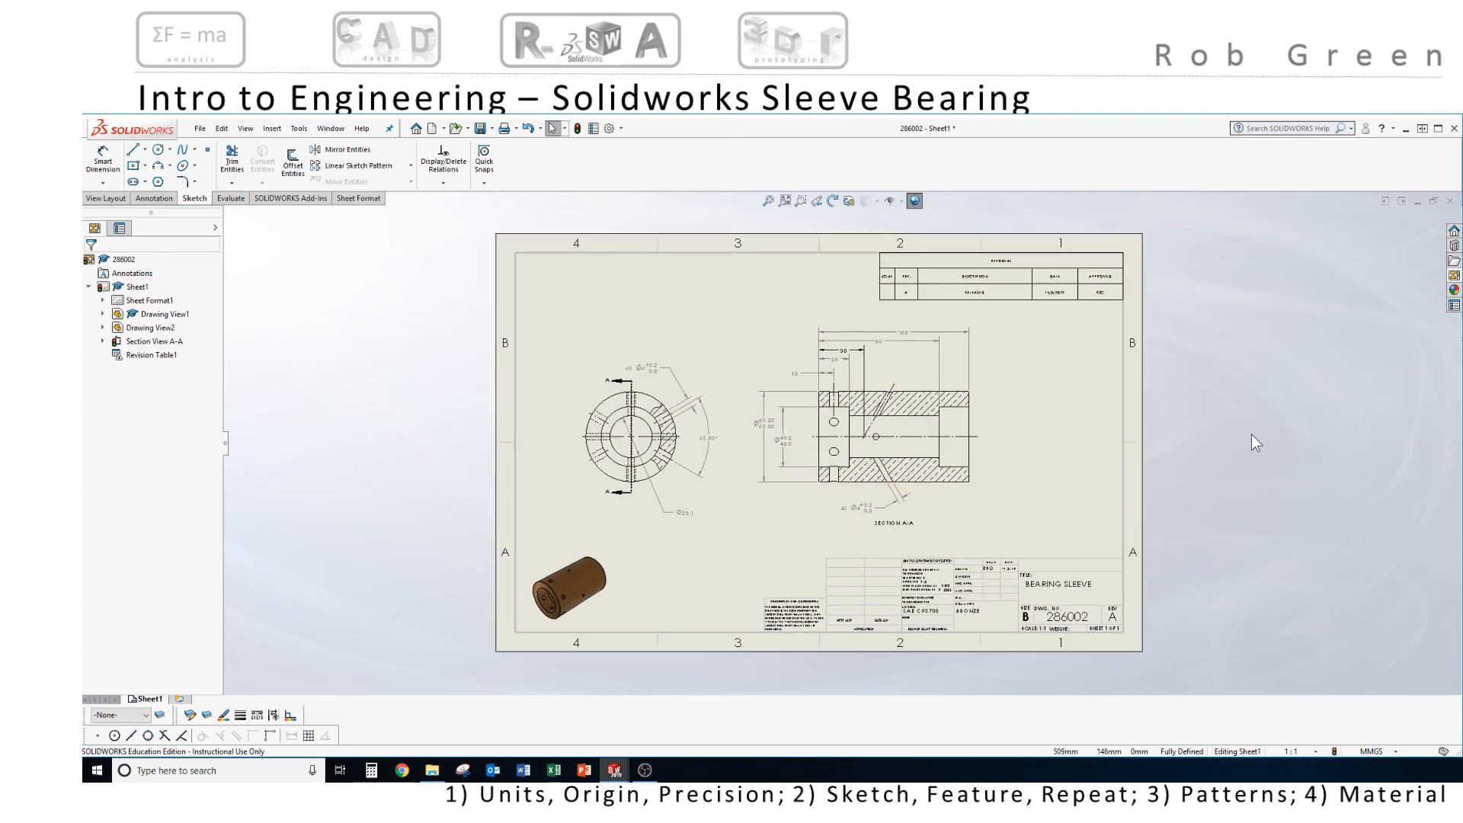